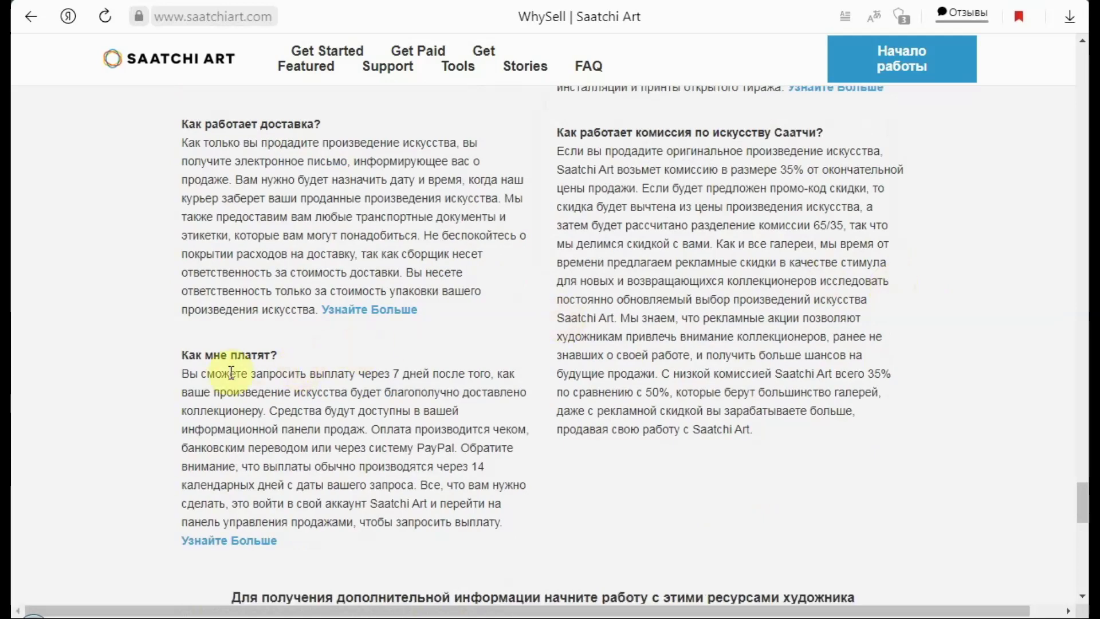
- Review the answer on how artists get paid, and open the artist's handbook linked in the page footer
{"action": "mouse_move", "coordinate": [337, 373]}
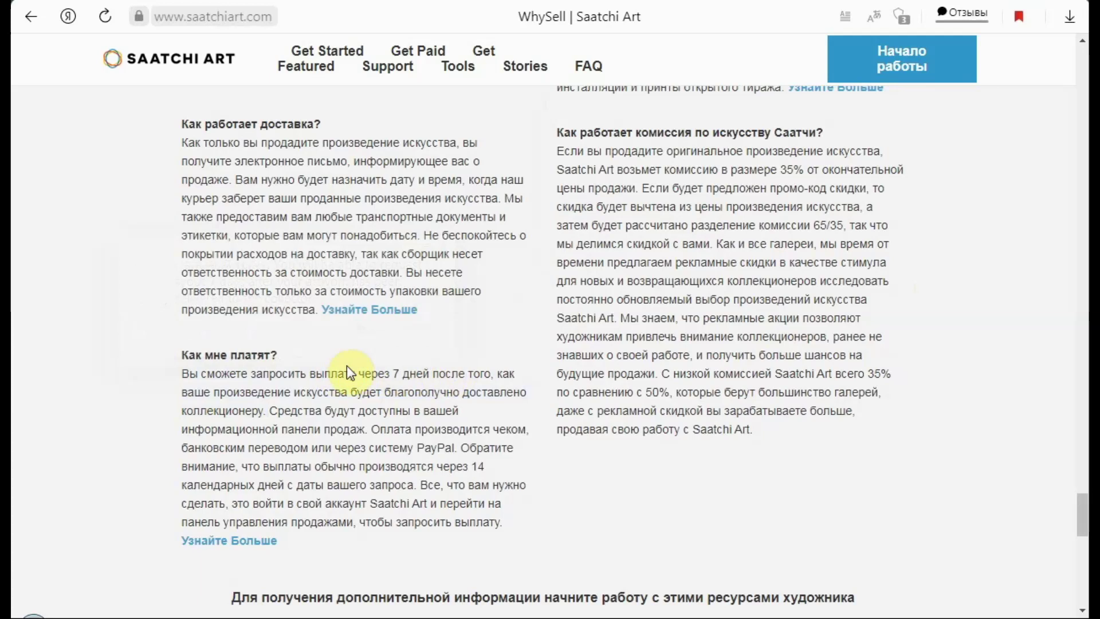
{"action": "mouse_move", "coordinate": [410, 369]}
{"action": "mouse_move", "coordinate": [491, 391]}
{"action": "scroll", "coordinate": [518, 395], "scroll_direction": "up", "scroll_amount": 3}
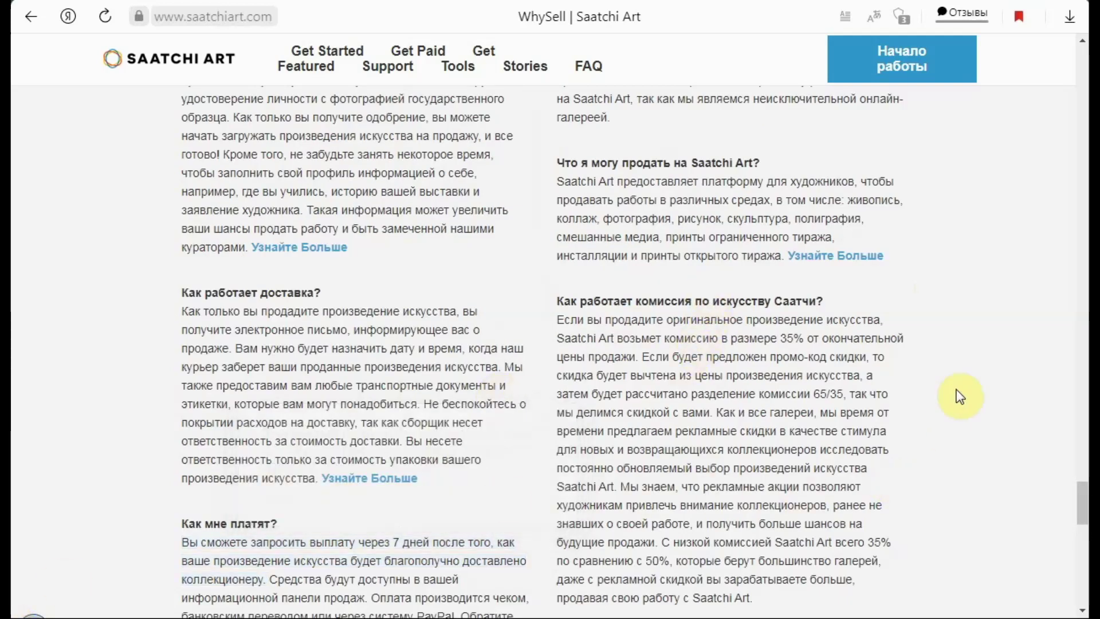
{"action": "scroll", "coordinate": [976, 390], "scroll_direction": "down", "scroll_amount": 7}
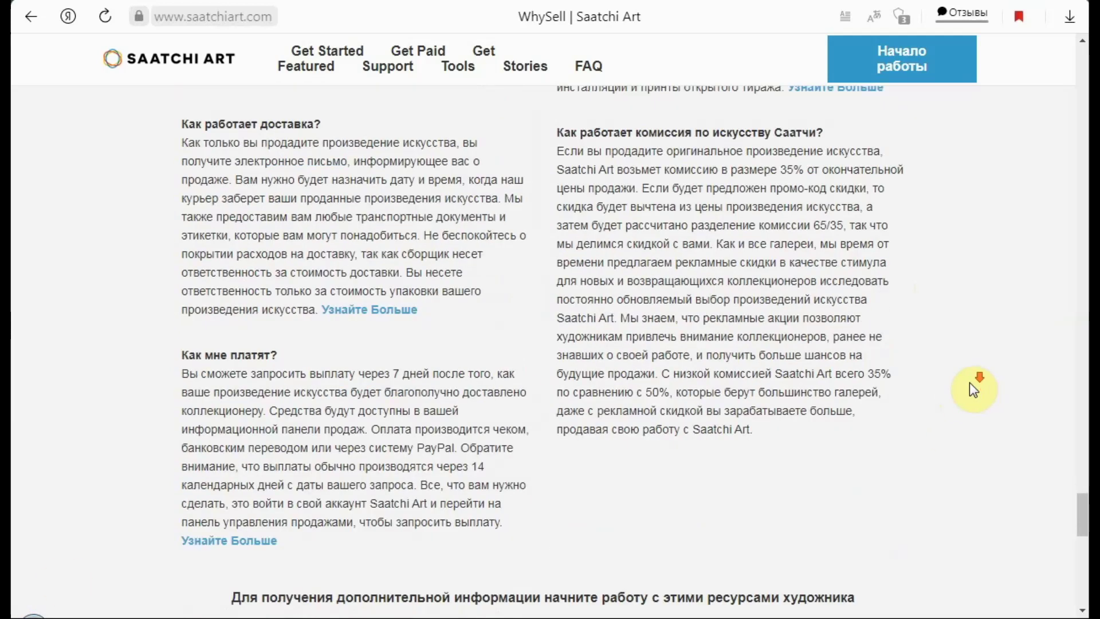
{"action": "scroll", "coordinate": [970, 383], "scroll_direction": "down", "scroll_amount": 10}
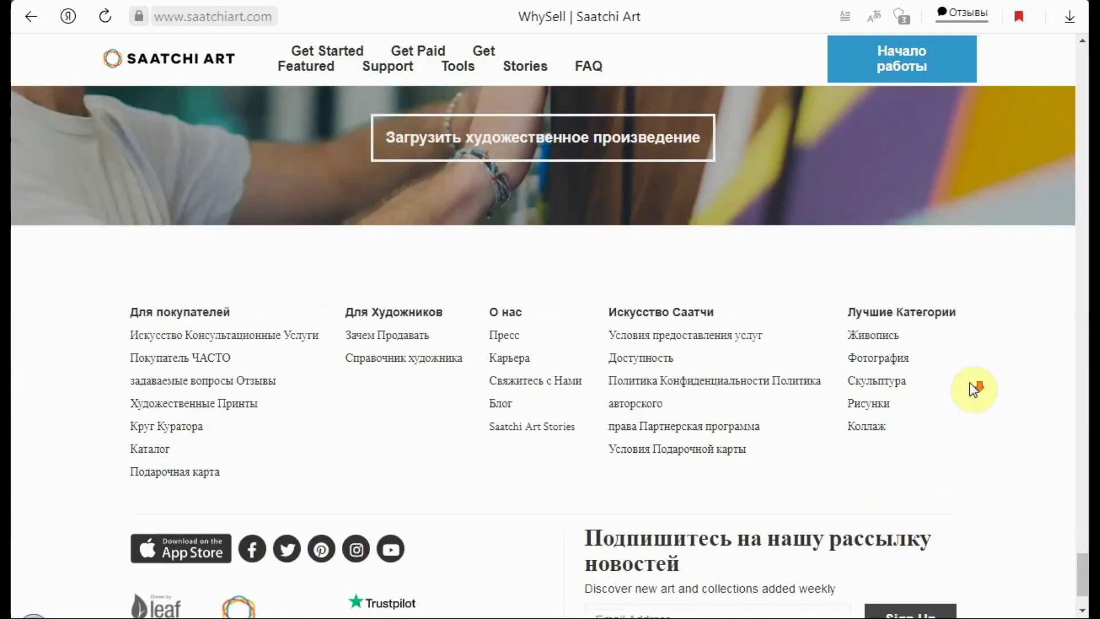
{"action": "mouse_move", "coordinate": [904, 382]}
{"action": "scroll", "coordinate": [906, 385], "scroll_direction": "up", "scroll_amount": 3}
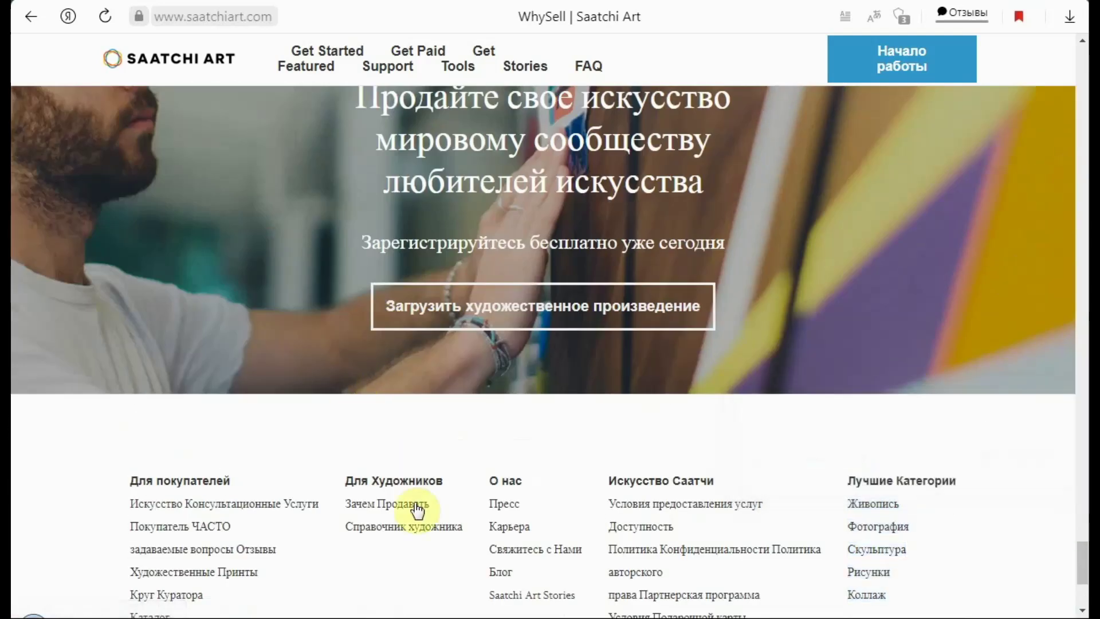
{"action": "left_click", "coordinate": [418, 535]}
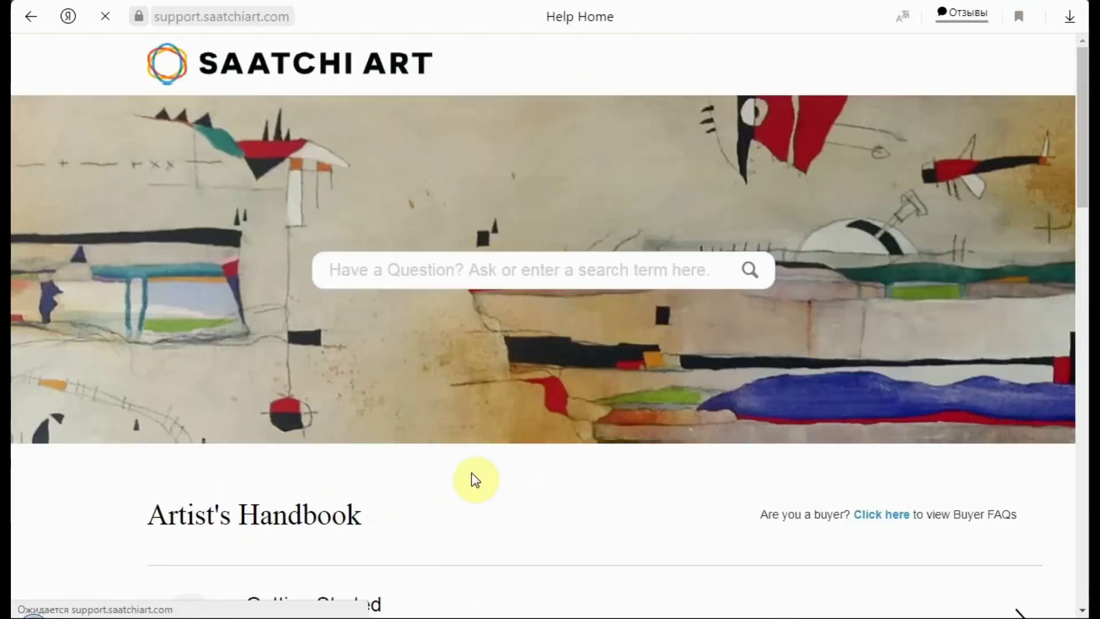
- Translate the Artist's Handbook help page into Russian
{"action": "scroll", "coordinate": [504, 389], "scroll_direction": "down", "scroll_amount": 3}
{"action": "scroll", "coordinate": [539, 378], "scroll_direction": "down", "scroll_amount": 10}
{"action": "scroll", "coordinate": [573, 390], "scroll_direction": "up", "scroll_amount": 12}
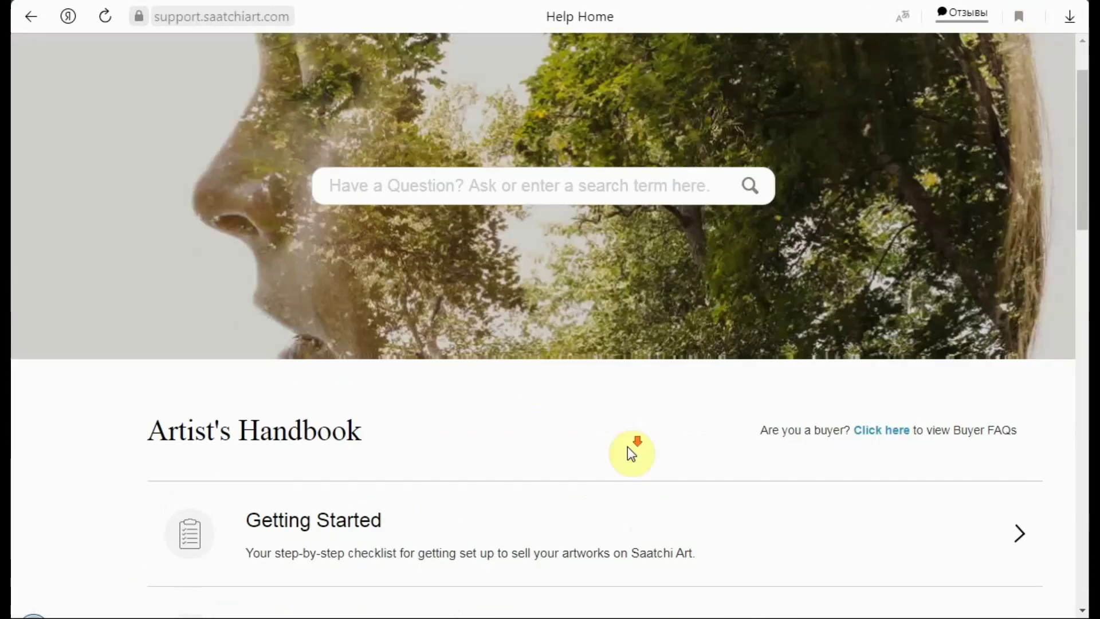
{"action": "right_click", "coordinate": [611, 398]}
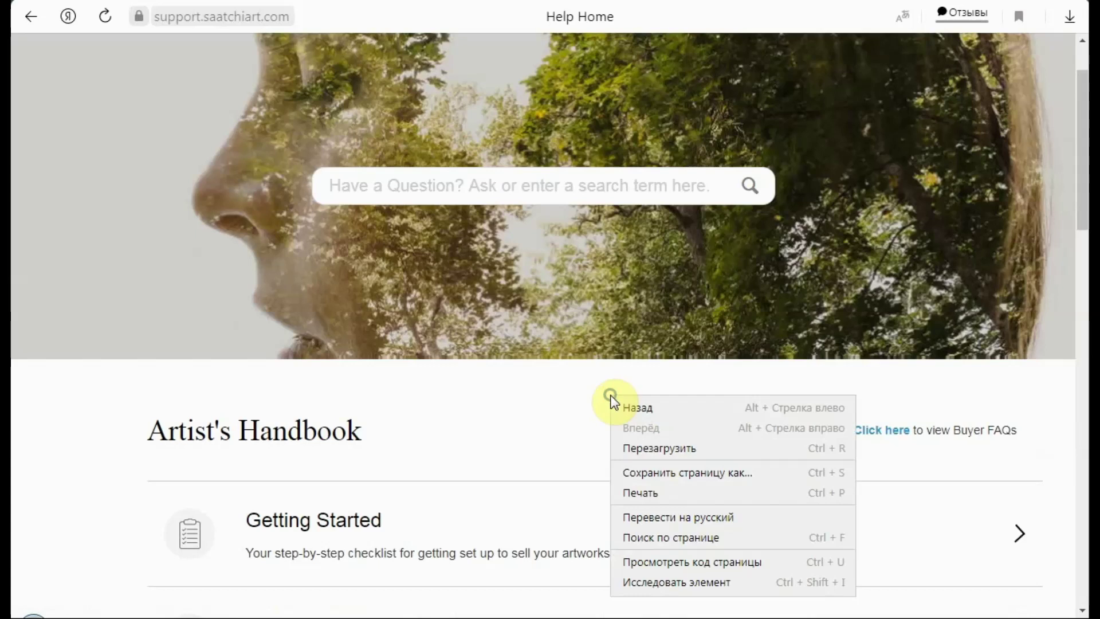
{"action": "left_click", "coordinate": [658, 517]}
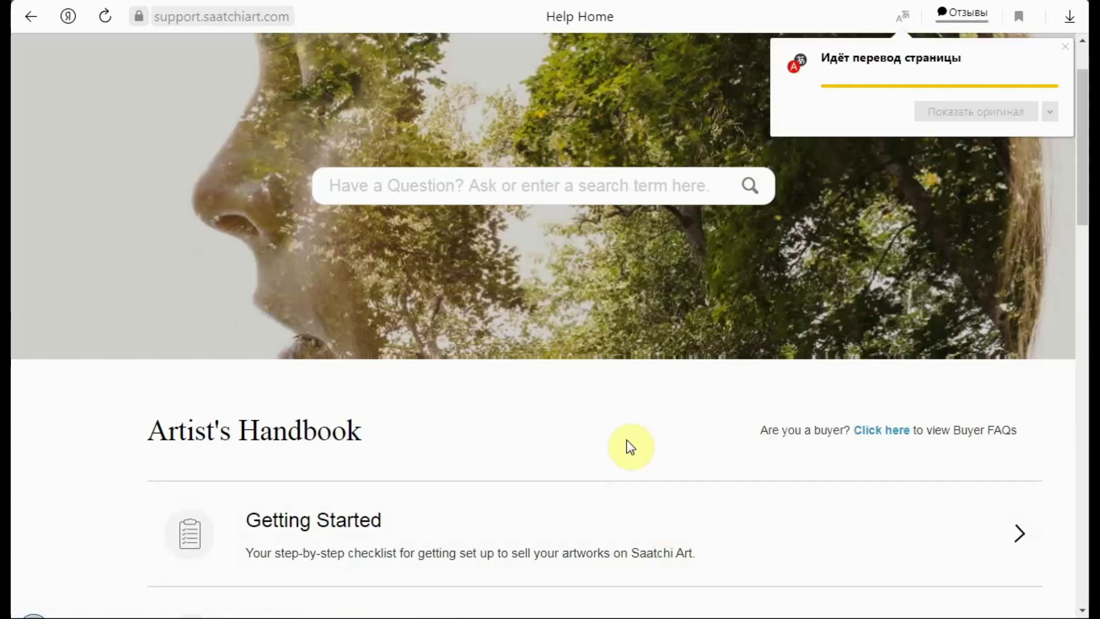
- Look through the handbook's topics and open the Getting Started guide (Приступая к работе)
{"action": "scroll", "coordinate": [573, 373], "scroll_direction": "down", "scroll_amount": 4}
{"action": "scroll", "coordinate": [505, 290], "scroll_direction": "down", "scroll_amount": 3}
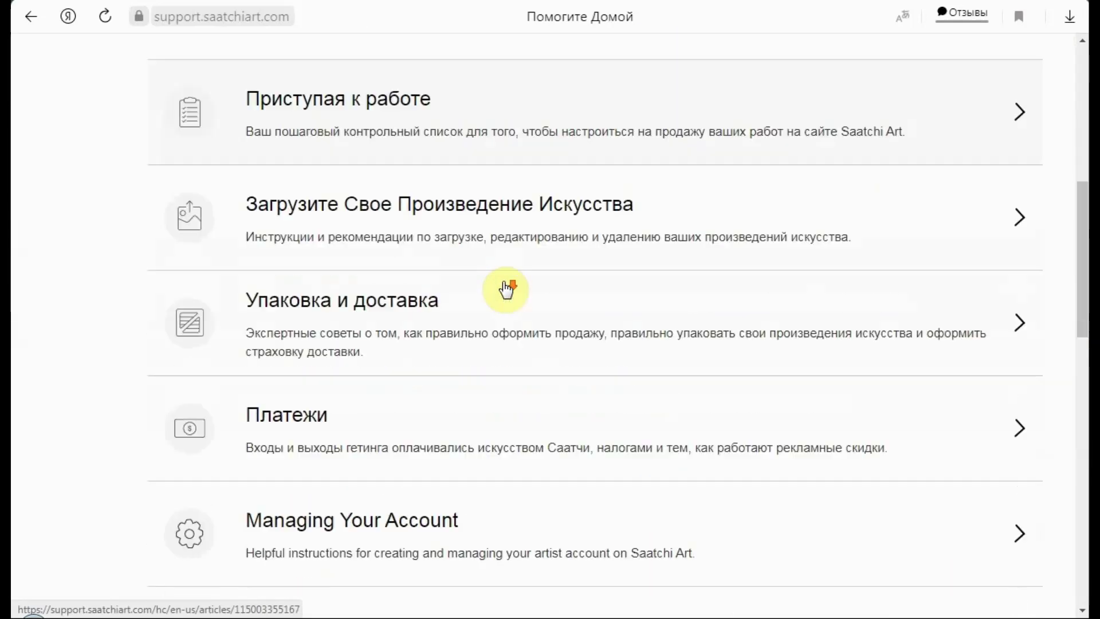
{"action": "scroll", "coordinate": [505, 290], "scroll_direction": "down", "scroll_amount": 2}
{"action": "scroll", "coordinate": [505, 290], "scroll_direction": "down", "scroll_amount": 3}
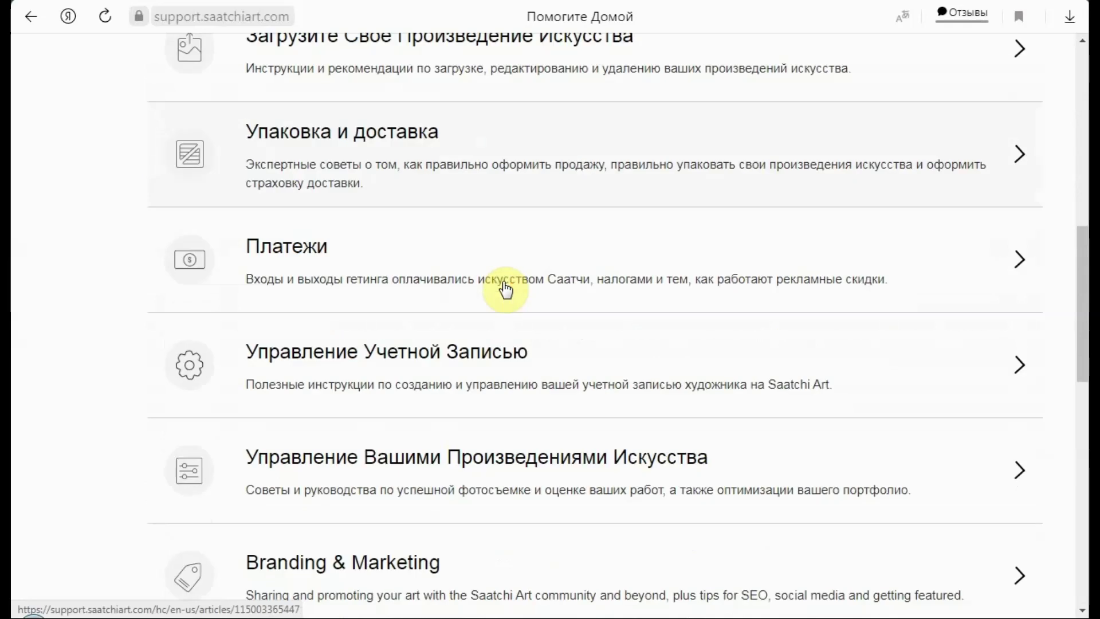
{"action": "scroll", "coordinate": [491, 231], "scroll_direction": "down", "scroll_amount": 6}
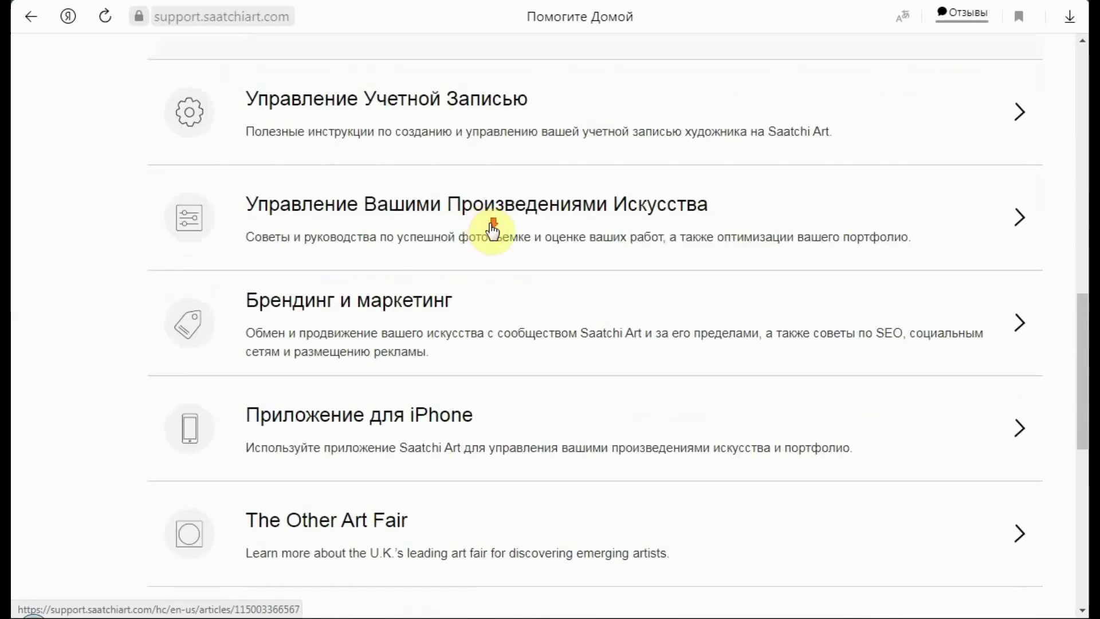
{"action": "scroll", "coordinate": [562, 277], "scroll_direction": "down", "scroll_amount": 3}
{"action": "scroll", "coordinate": [585, 304], "scroll_direction": "down", "scroll_amount": 2}
{"action": "scroll", "coordinate": [610, 335], "scroll_direction": "up", "scroll_amount": 15}
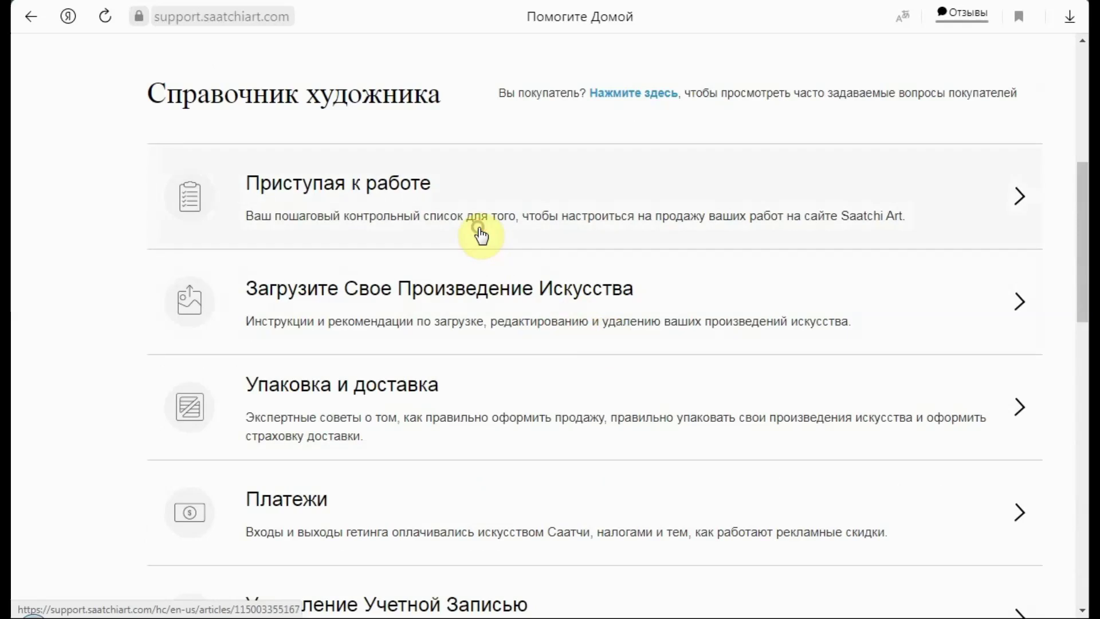
{"action": "left_click", "coordinate": [479, 234]}
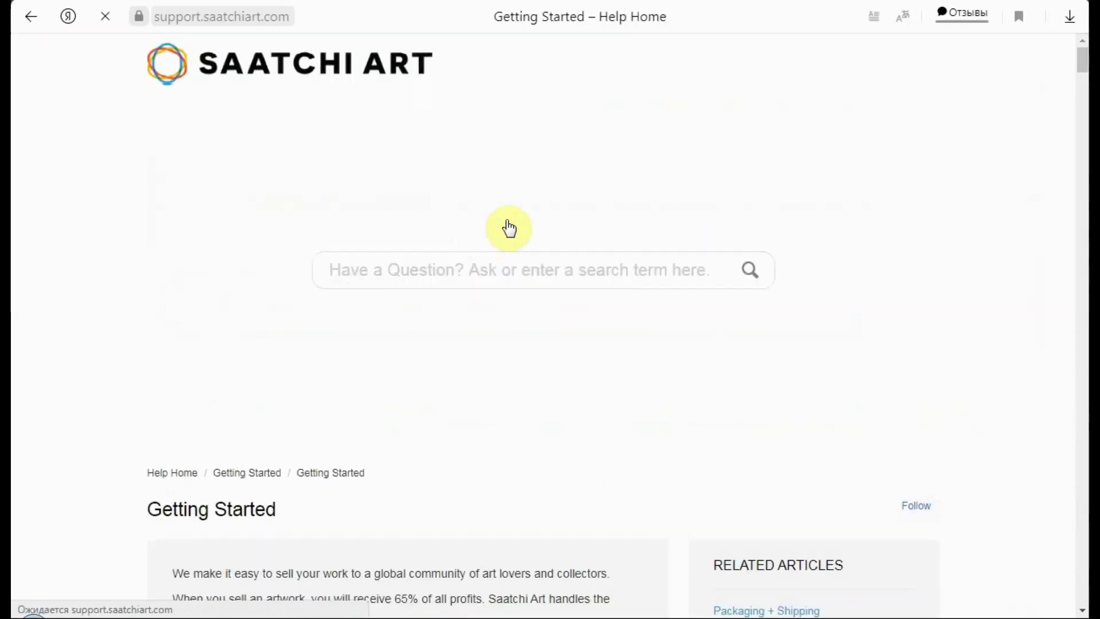
- Translate the Getting Started article into Russian
{"action": "scroll", "coordinate": [539, 229], "scroll_direction": "down", "scroll_amount": 9}
{"action": "scroll", "coordinate": [541, 221], "scroll_direction": "down", "scroll_amount": 6}
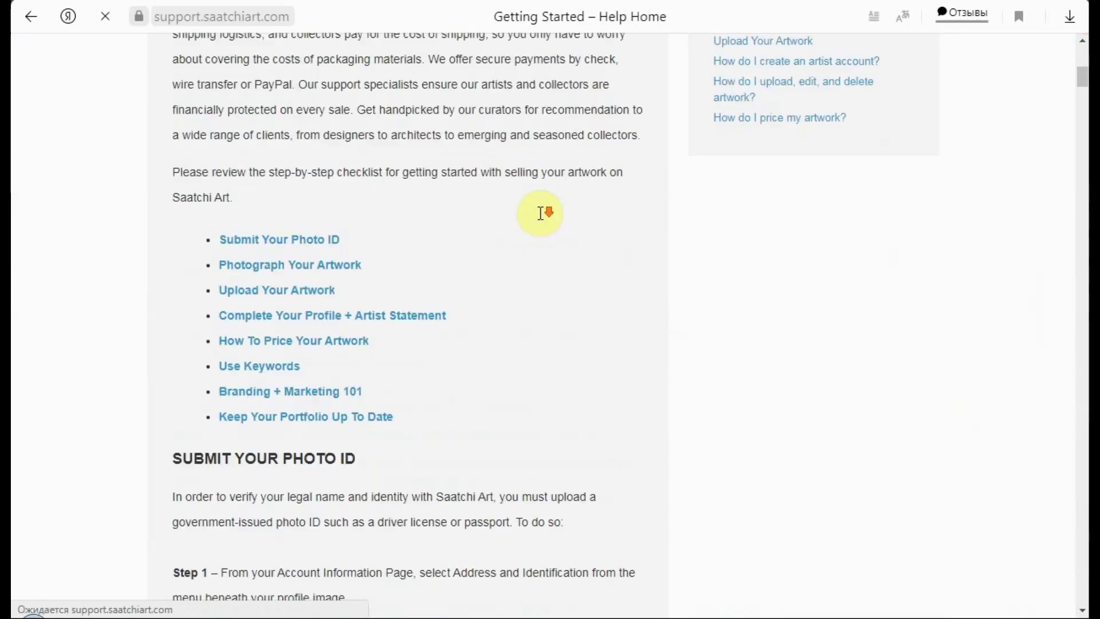
{"action": "right_click", "coordinate": [581, 182]}
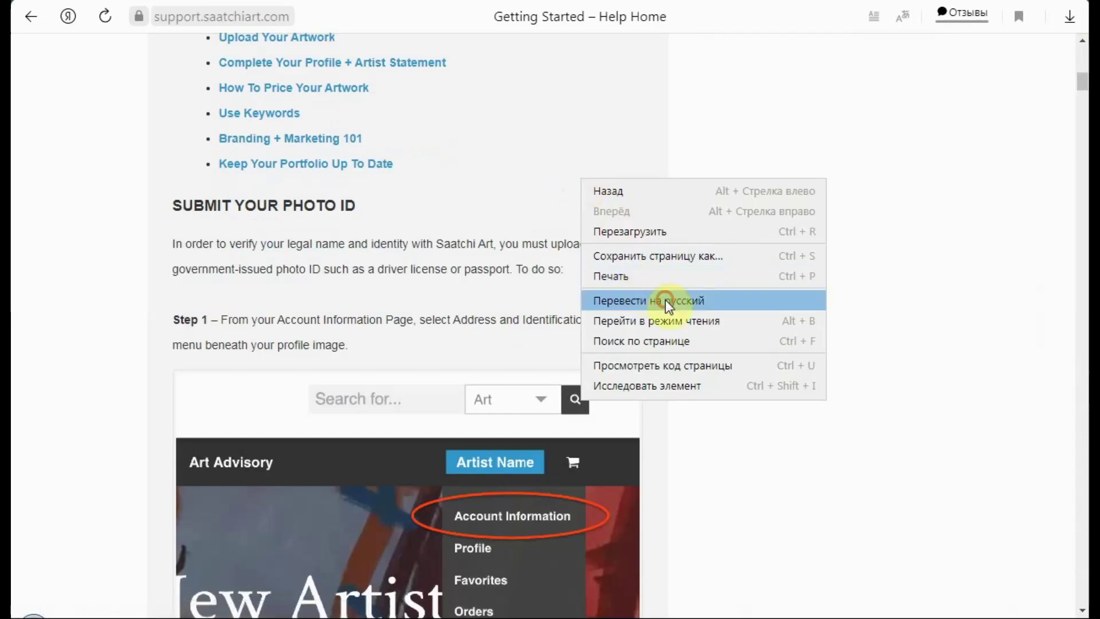
{"action": "left_click", "coordinate": [665, 301]}
- Read the article's introduction, checklist and the requirement to submit a government-issued photo ID
{"action": "scroll", "coordinate": [660, 302], "scroll_direction": "up", "scroll_amount": 6}
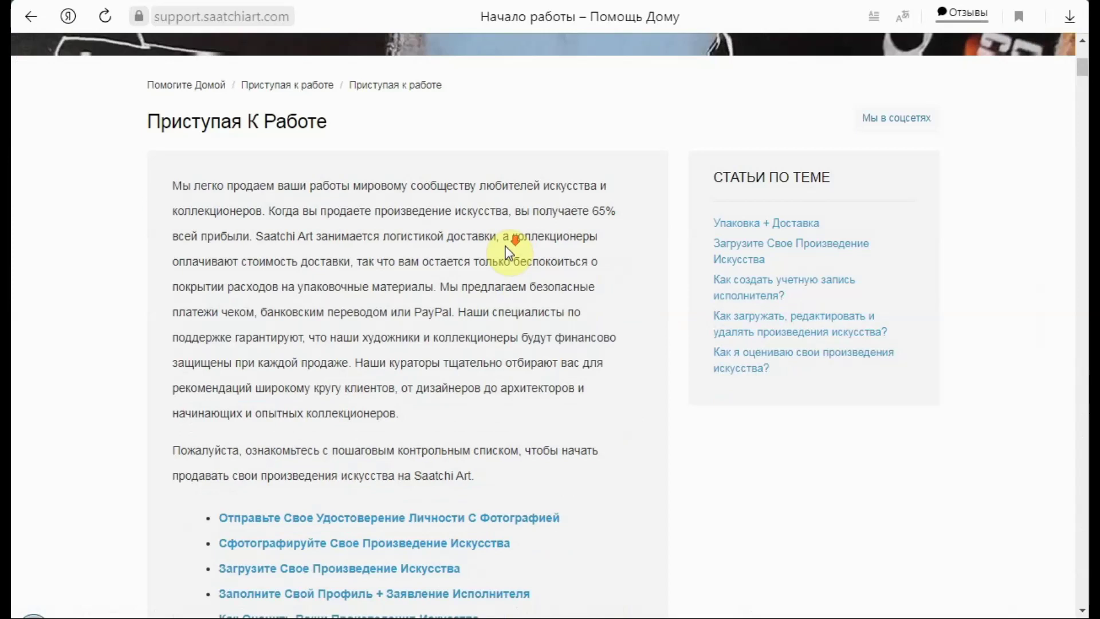
{"action": "scroll", "coordinate": [509, 252], "scroll_direction": "down", "scroll_amount": 8}
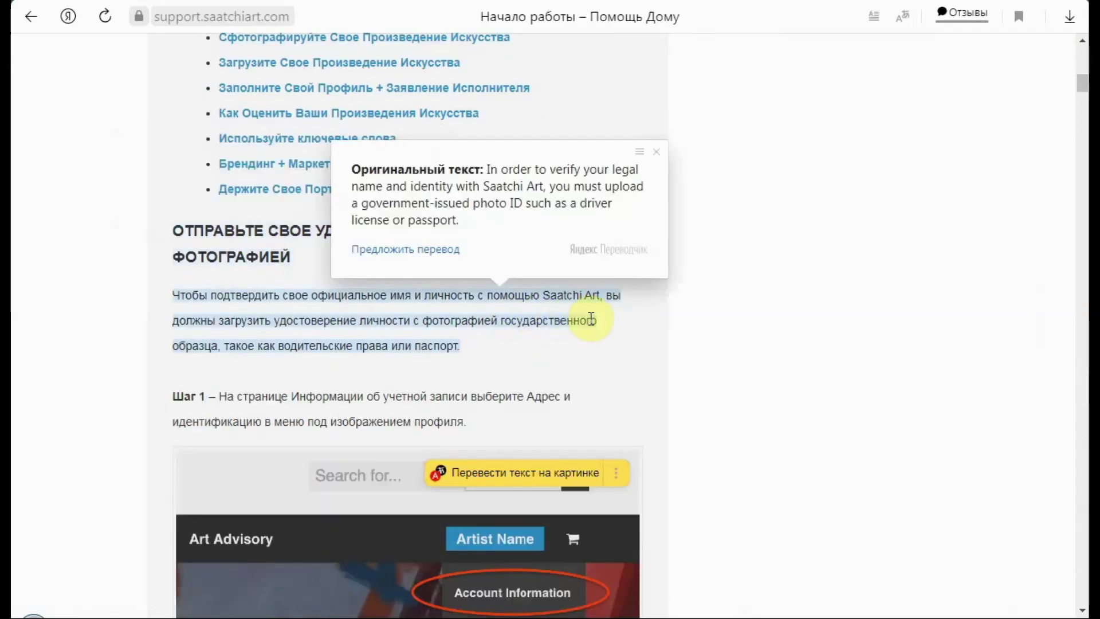
{"action": "scroll", "coordinate": [528, 286], "scroll_direction": "down", "scroll_amount": 3}
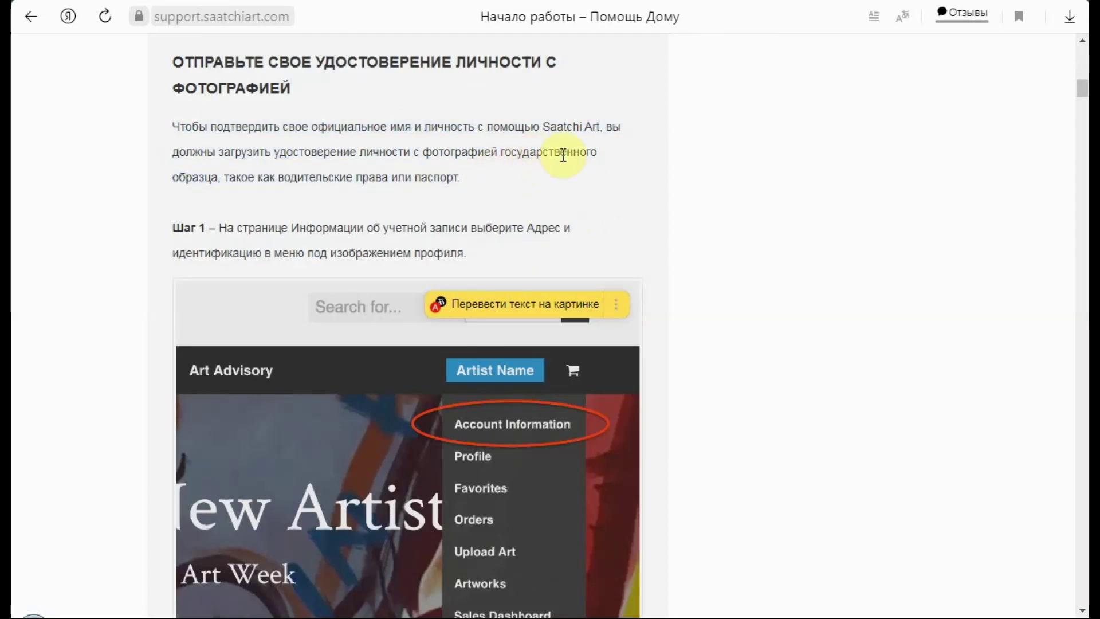
{"action": "left_click", "coordinate": [587, 155]}
{"action": "mouse_move", "coordinate": [458, 180]}
{"action": "left_click", "coordinate": [606, 191]}
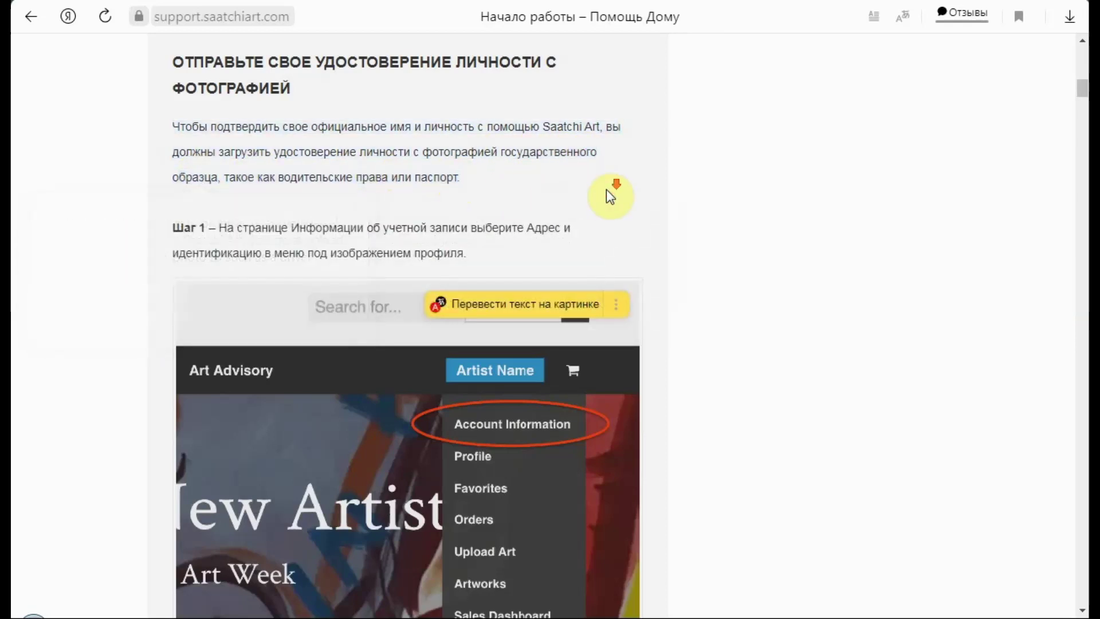
- Examine the illustrated step-by-step instructions for uploading the photo ID and the note about its approval
{"action": "scroll", "coordinate": [503, 192], "scroll_direction": "down", "scroll_amount": 4}
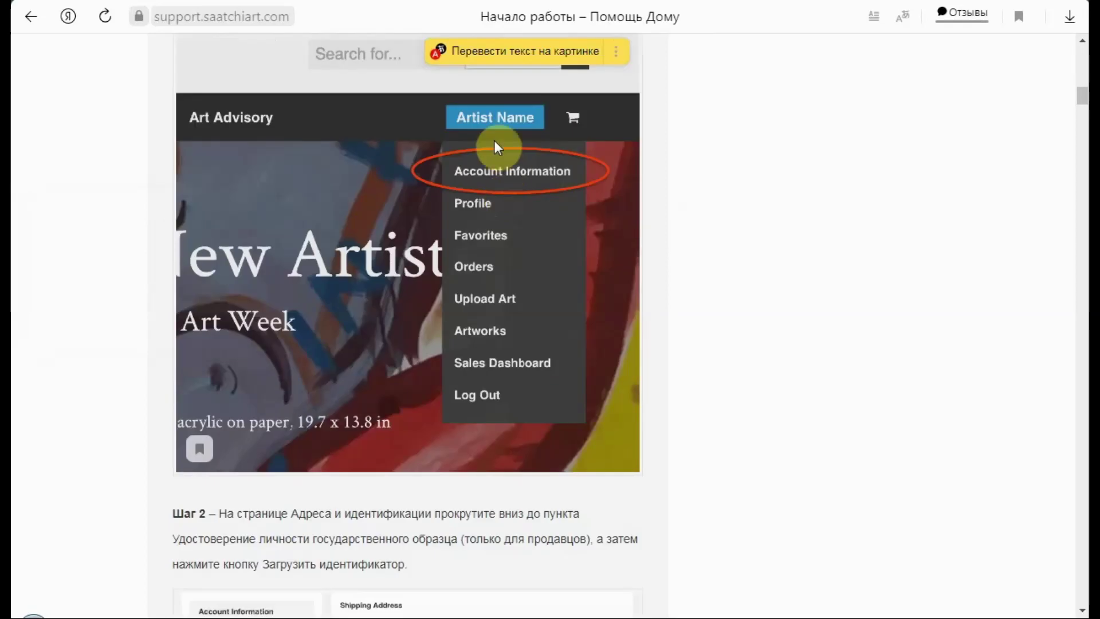
{"action": "scroll", "coordinate": [499, 151], "scroll_direction": "down", "scroll_amount": 1}
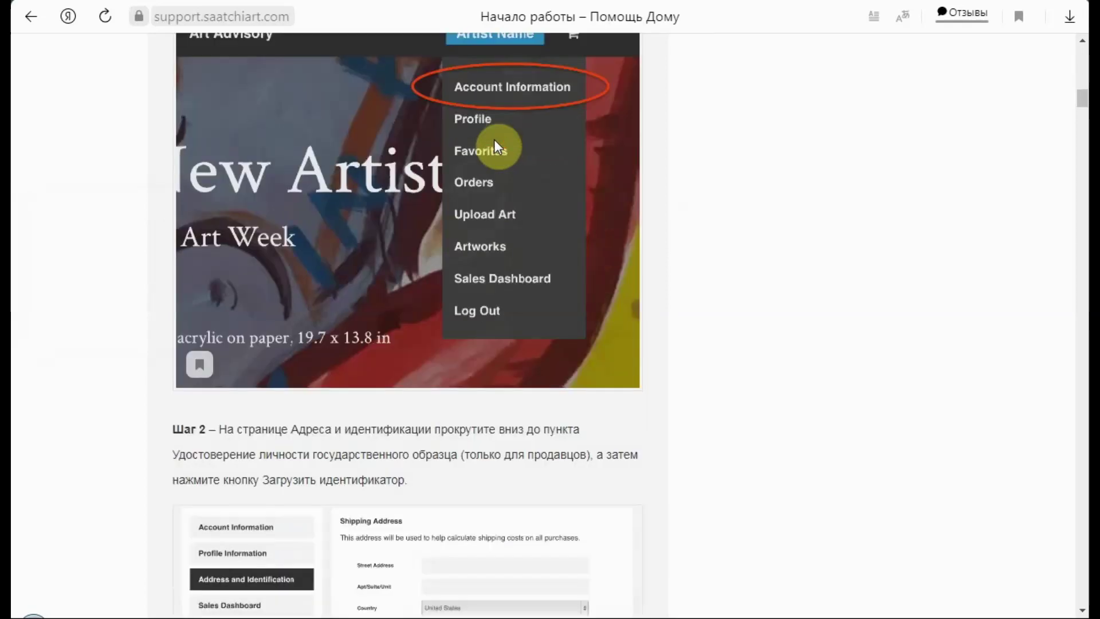
{"action": "scroll", "coordinate": [483, 86], "scroll_direction": "down", "scroll_amount": 4}
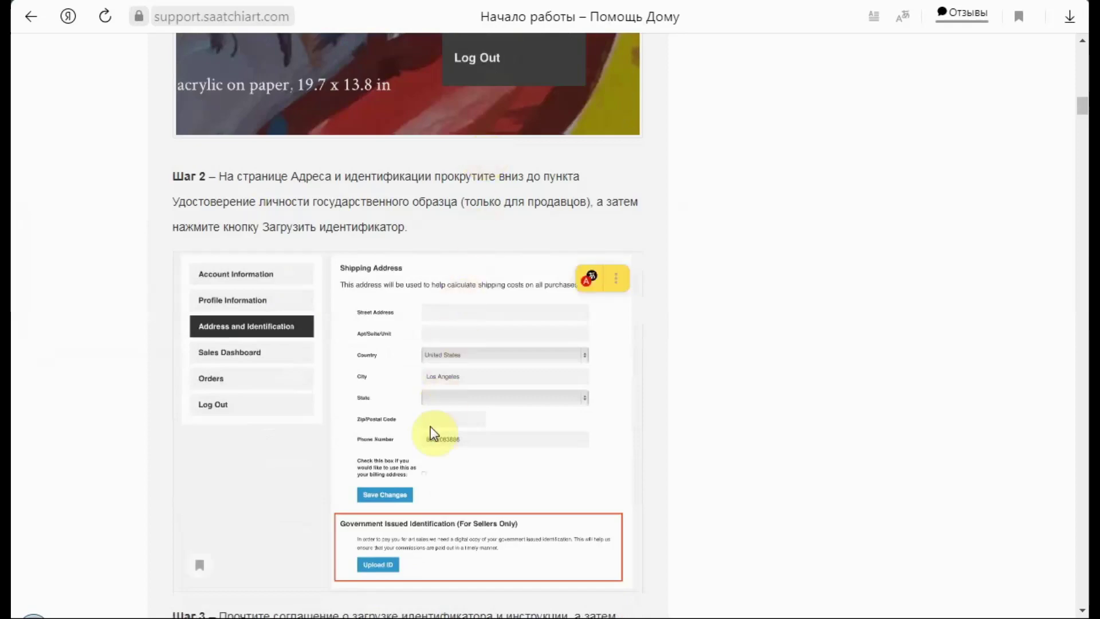
{"action": "scroll", "coordinate": [484, 393], "scroll_direction": "down", "scroll_amount": 5}
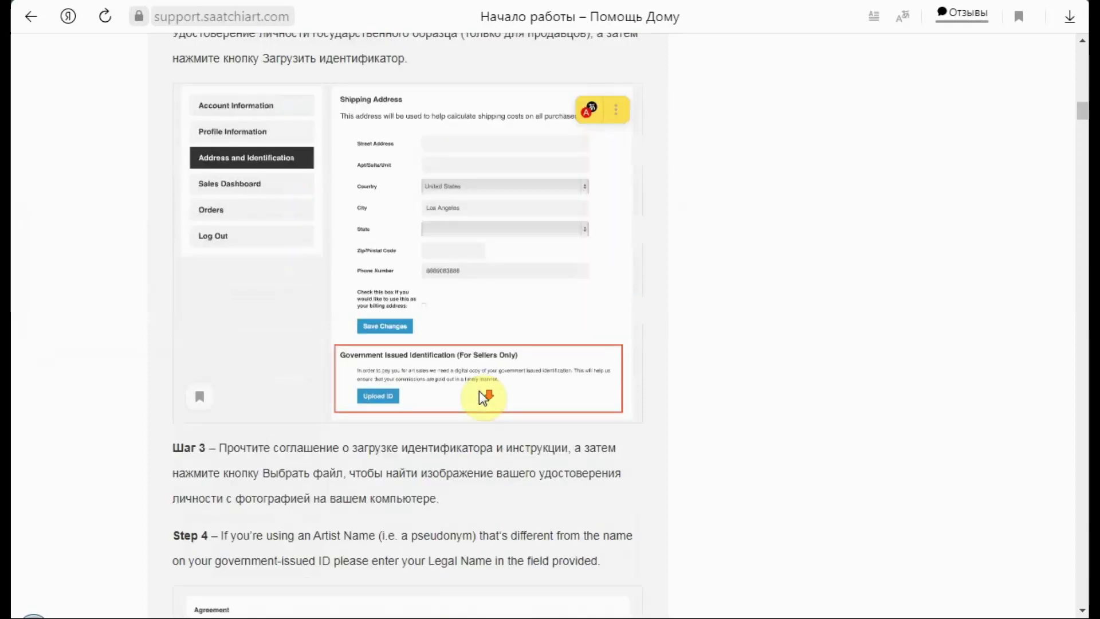
{"action": "scroll", "coordinate": [390, 298], "scroll_direction": "down", "scroll_amount": 6}
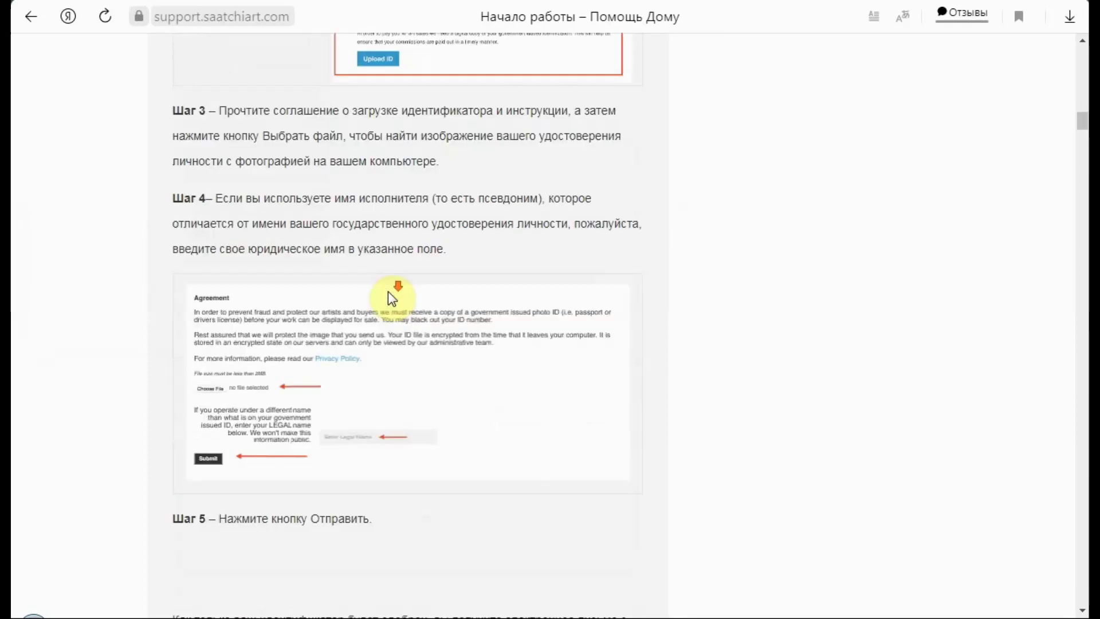
{"action": "scroll", "coordinate": [332, 285], "scroll_direction": "down", "scroll_amount": 3}
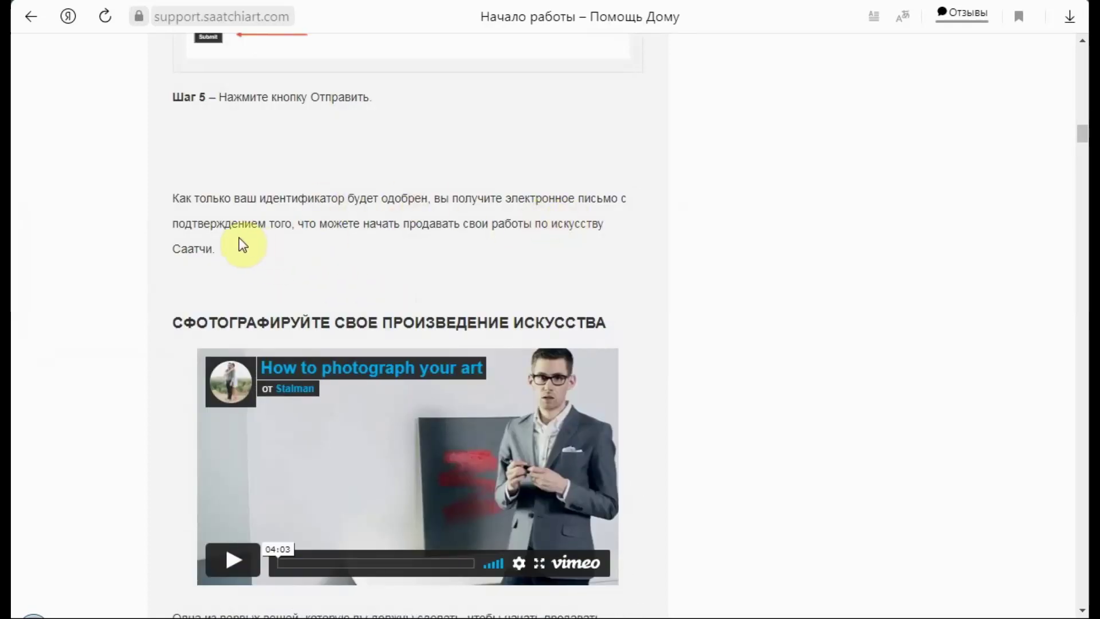
{"action": "scroll", "coordinate": [511, 225], "scroll_direction": "down", "scroll_amount": 1}
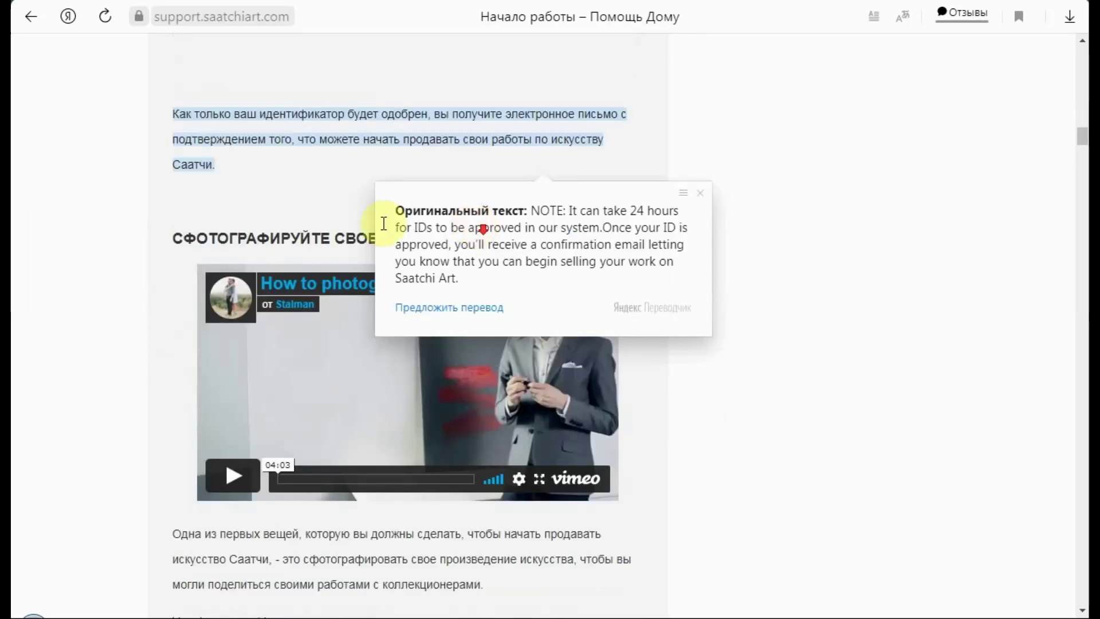
{"action": "scroll", "coordinate": [719, 356], "scroll_direction": "down", "scroll_amount": 1}
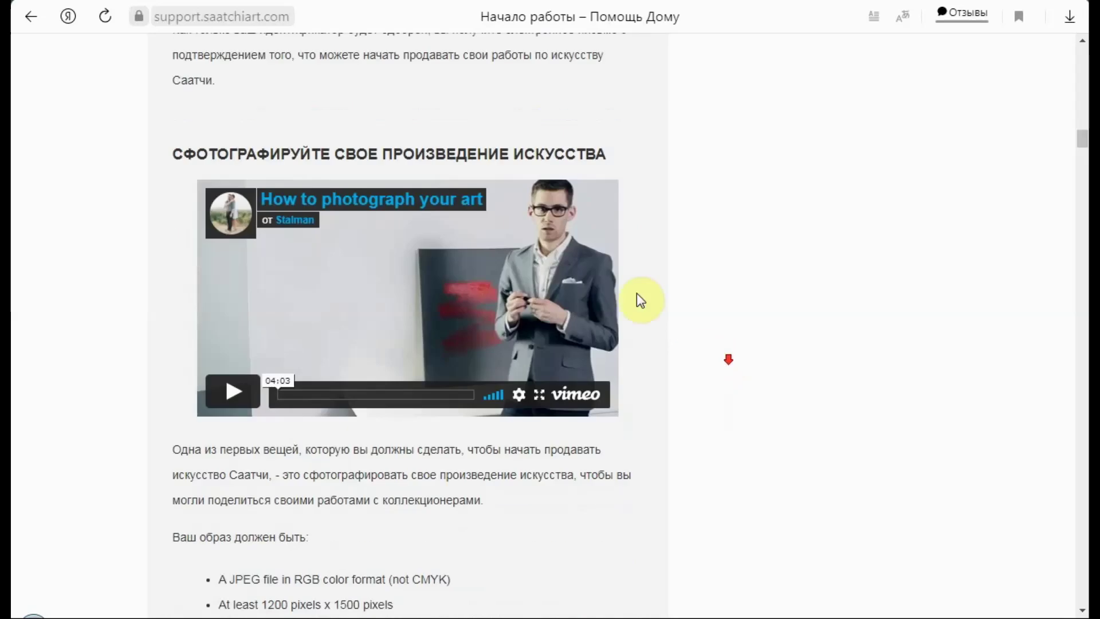
- Read the requirements for photographing artwork and the guidelines for the listing information and additional images when uploading it
{"action": "mouse_move", "coordinate": [455, 152]}
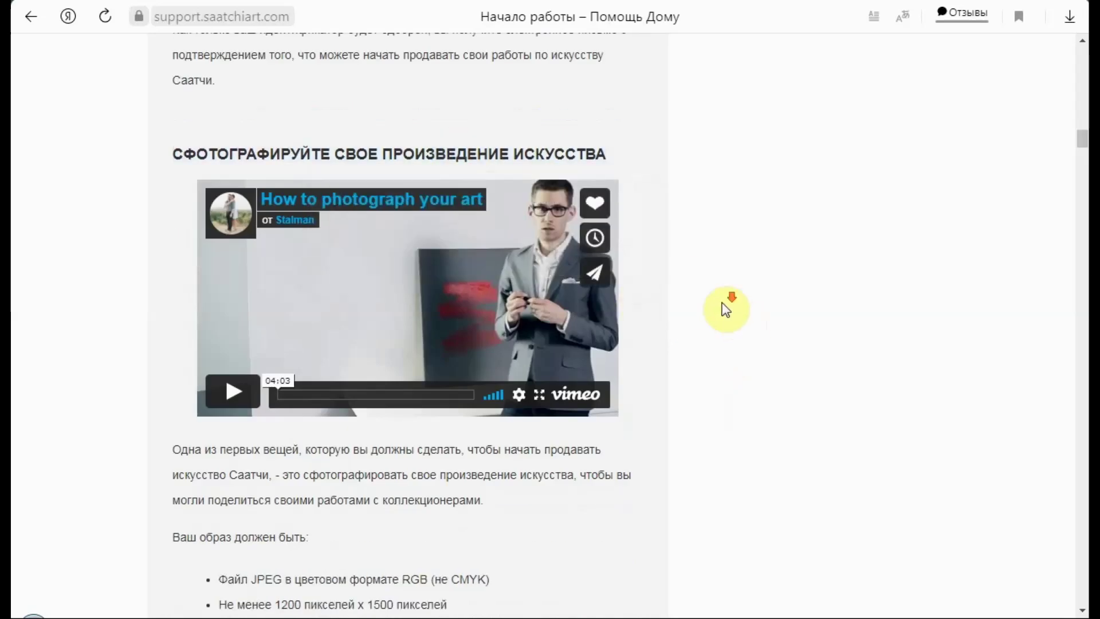
{"action": "scroll", "coordinate": [723, 308], "scroll_direction": "down", "scroll_amount": 2}
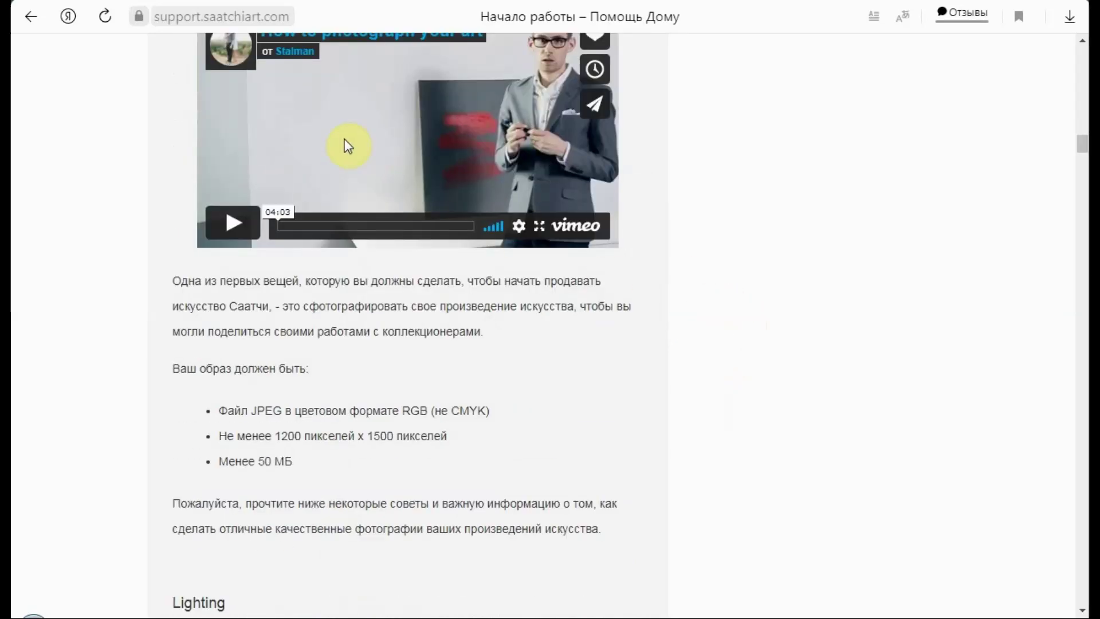
{"action": "scroll", "coordinate": [403, 292], "scroll_direction": "down", "scroll_amount": 2}
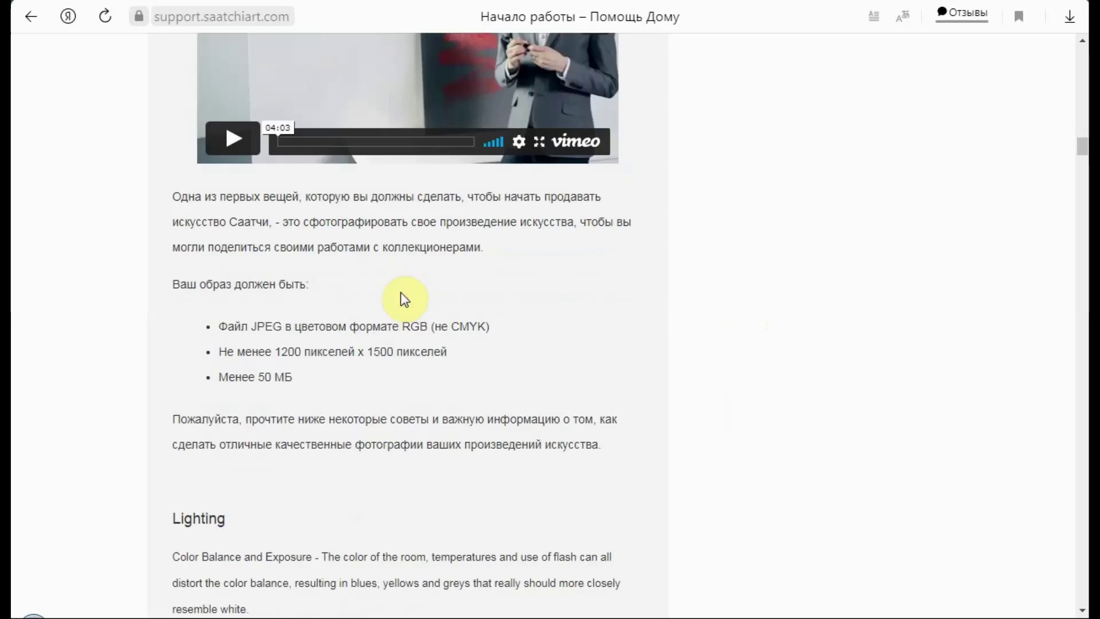
{"action": "mouse_move", "coordinate": [404, 267]}
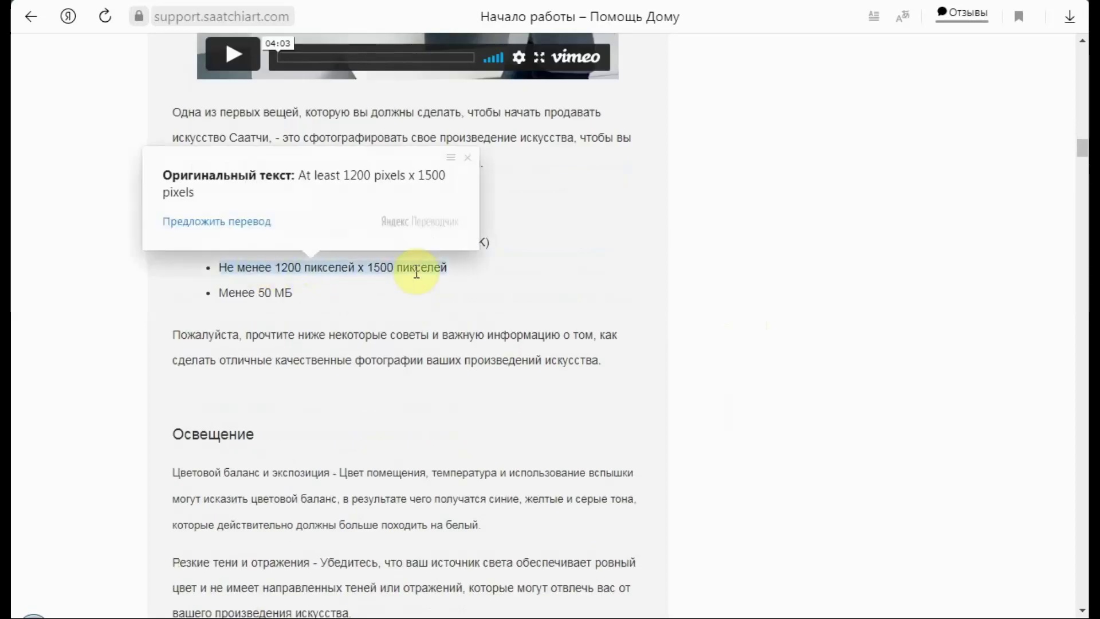
{"action": "scroll", "coordinate": [412, 270], "scroll_direction": "down", "scroll_amount": 1}
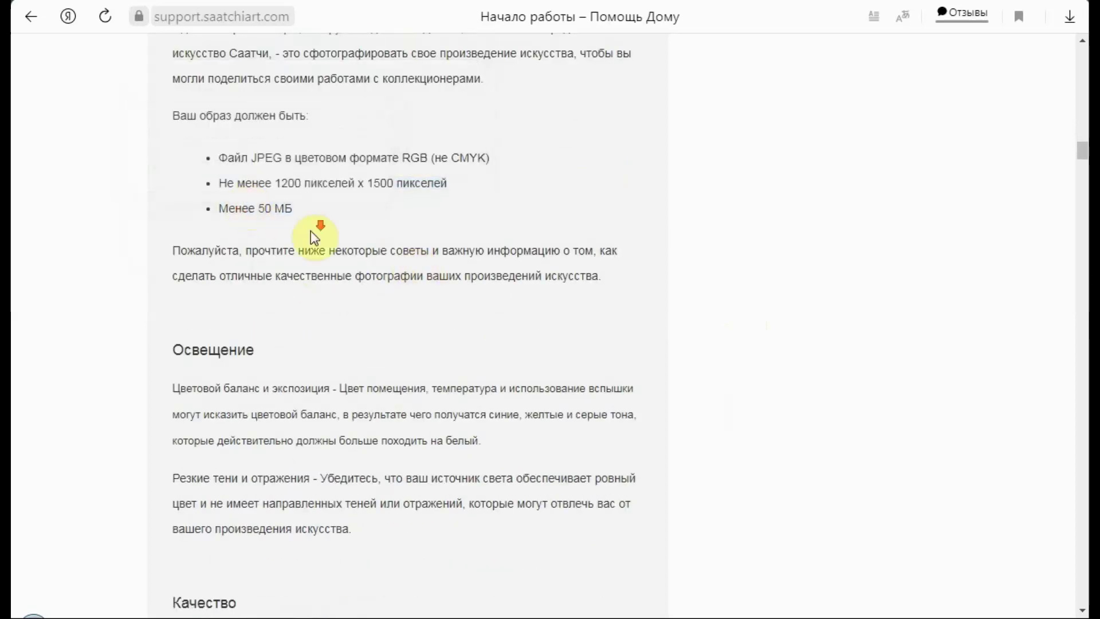
{"action": "scroll", "coordinate": [313, 232], "scroll_direction": "down", "scroll_amount": 5}
{"action": "scroll", "coordinate": [313, 234], "scroll_direction": "down", "scroll_amount": 11}
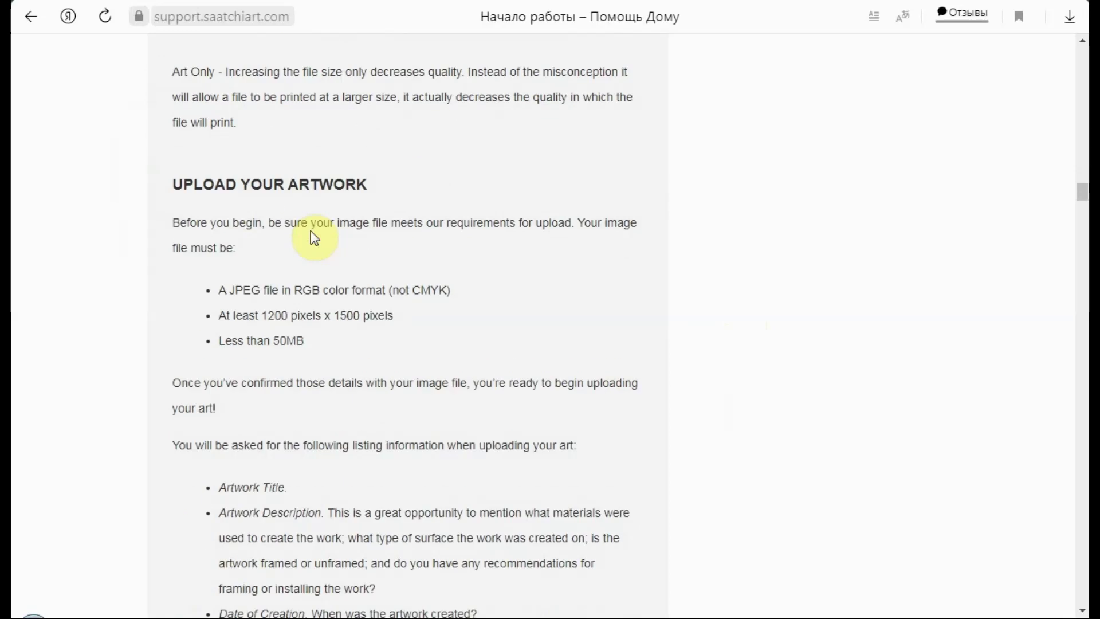
{"action": "scroll", "coordinate": [406, 235], "scroll_direction": "down", "scroll_amount": 10}
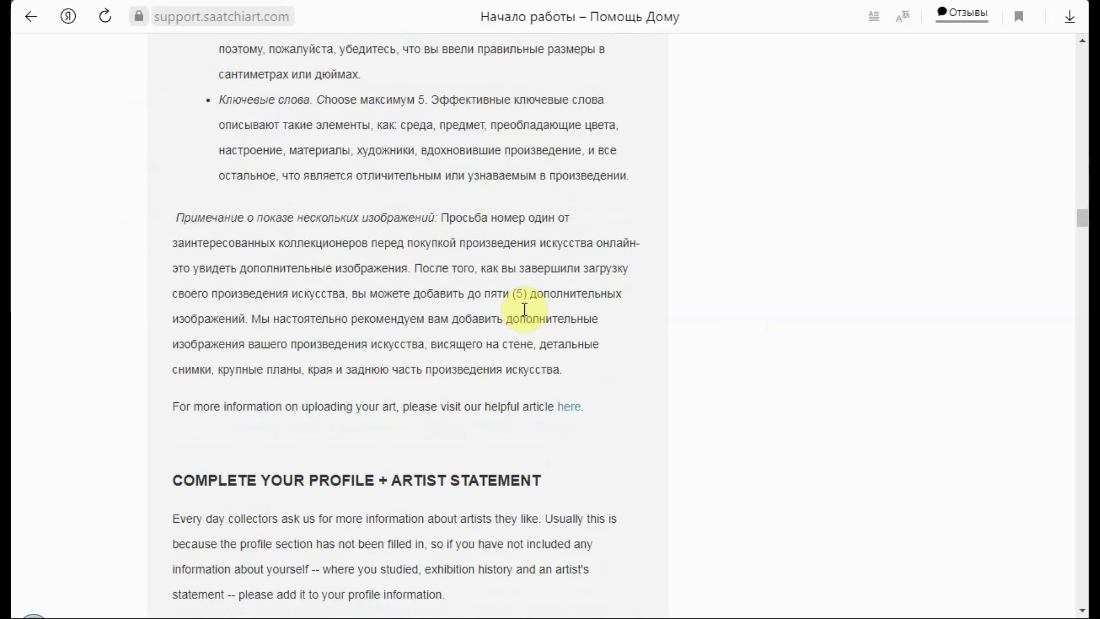
- Return from the translated article to the help home page and look over the Artist's Handbook topics
{"action": "scroll", "coordinate": [525, 310], "scroll_direction": "down", "scroll_amount": 5}
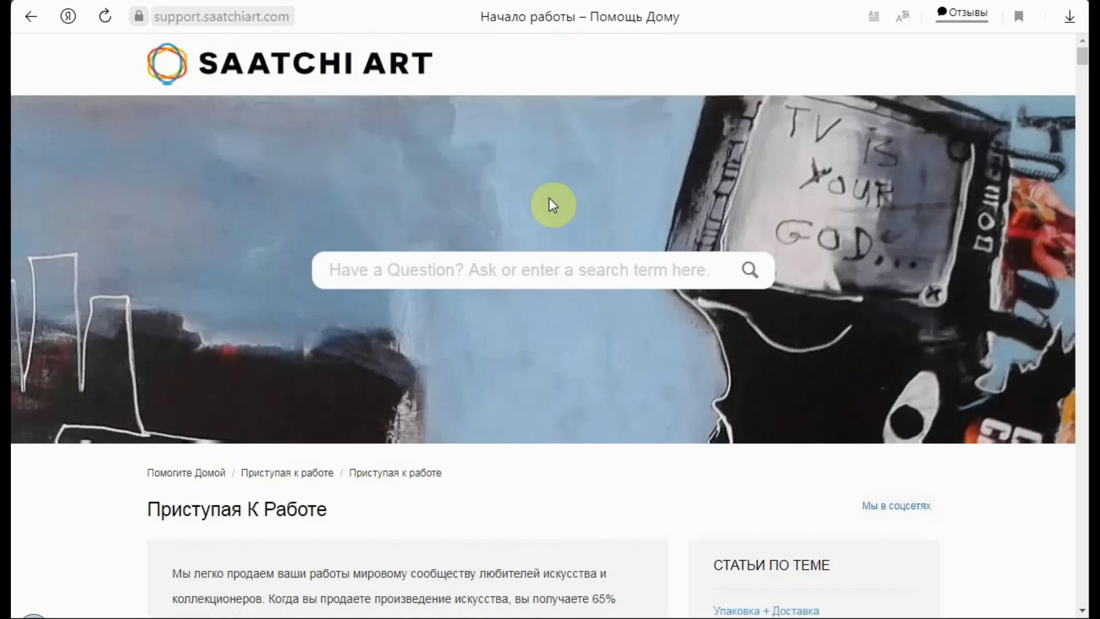
{"action": "scroll", "coordinate": [549, 200], "scroll_direction": "down", "scroll_amount": 3}
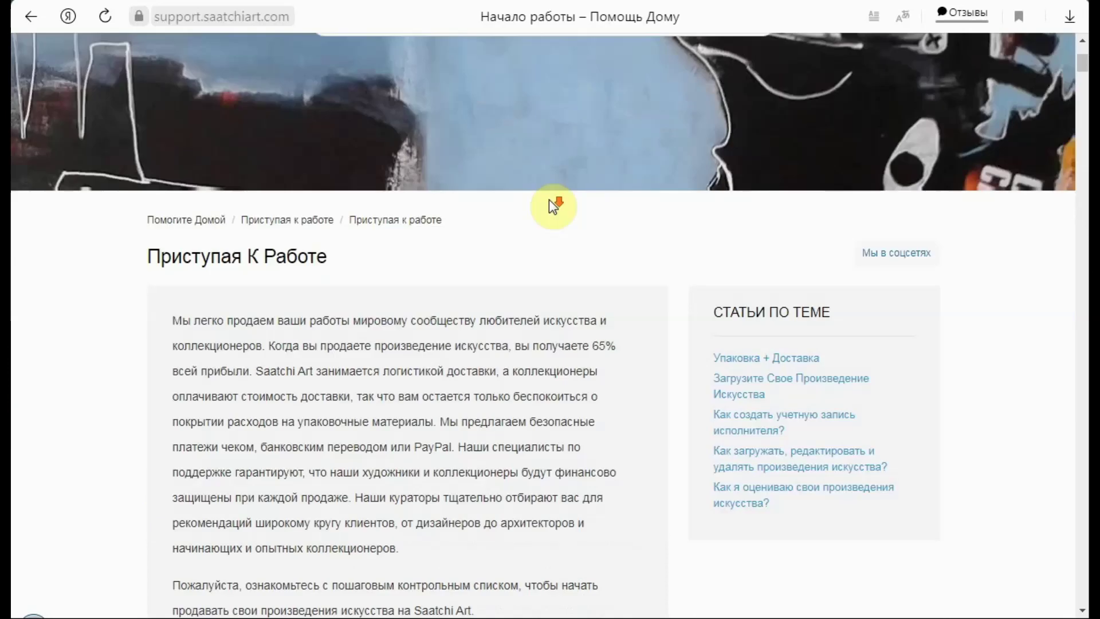
{"action": "left_click", "coordinate": [207, 221]}
{"action": "scroll", "coordinate": [656, 262], "scroll_direction": "down", "scroll_amount": 6}
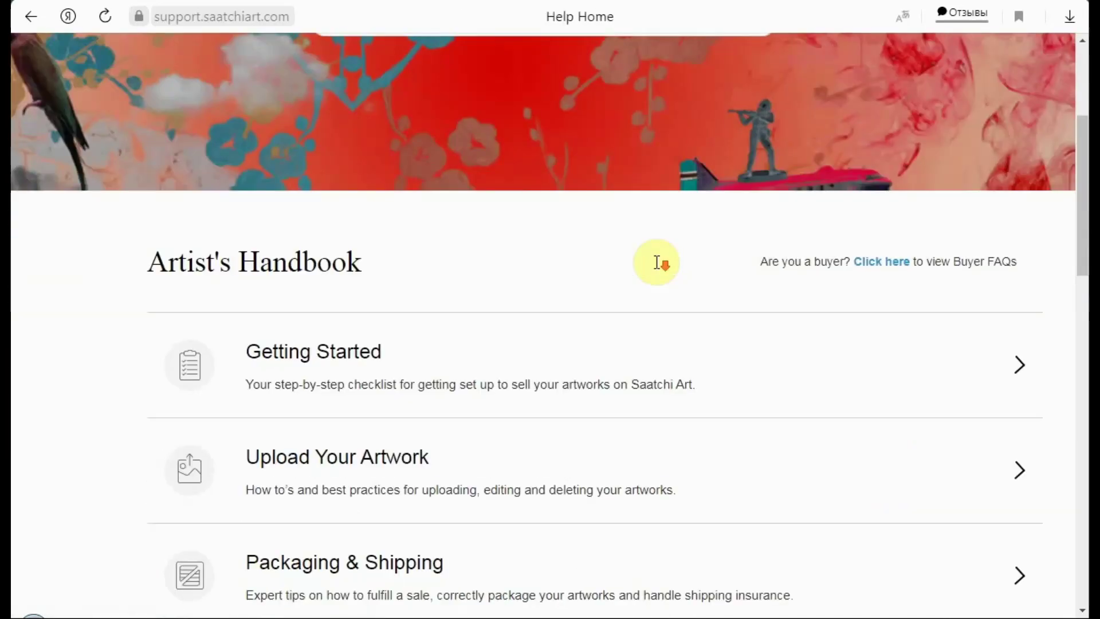
{"action": "scroll", "coordinate": [584, 346], "scroll_direction": "up", "scroll_amount": 8}
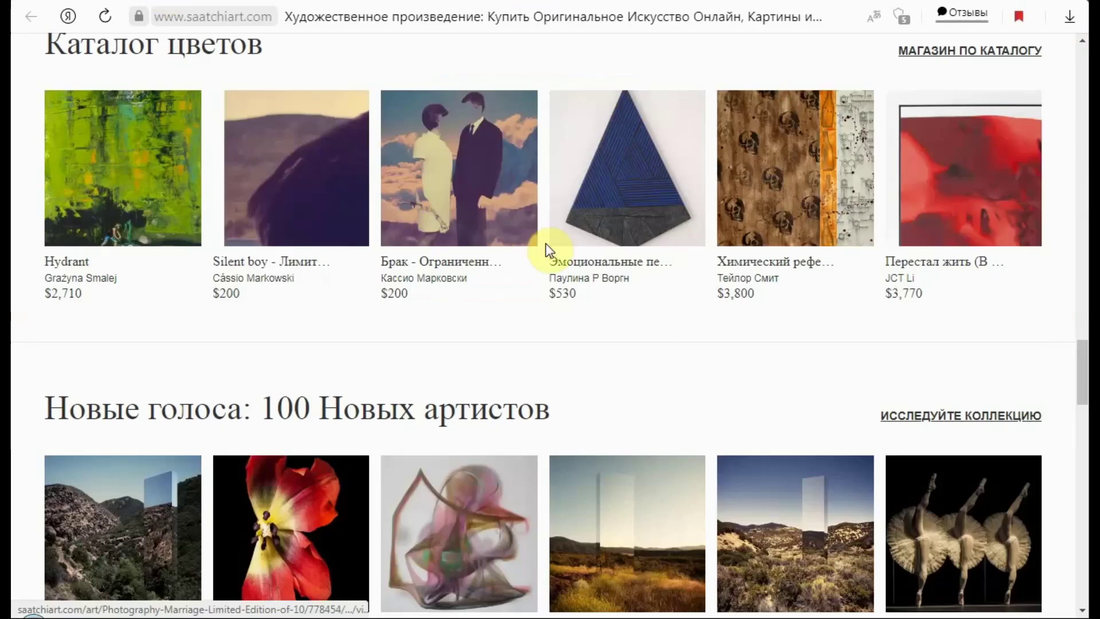
- Browse the collection of 100 new artists on the translated marketplace home page and open the photograph Reflections of the Future #02
{"action": "scroll", "coordinate": [593, 271], "scroll_direction": "down", "scroll_amount": 3}
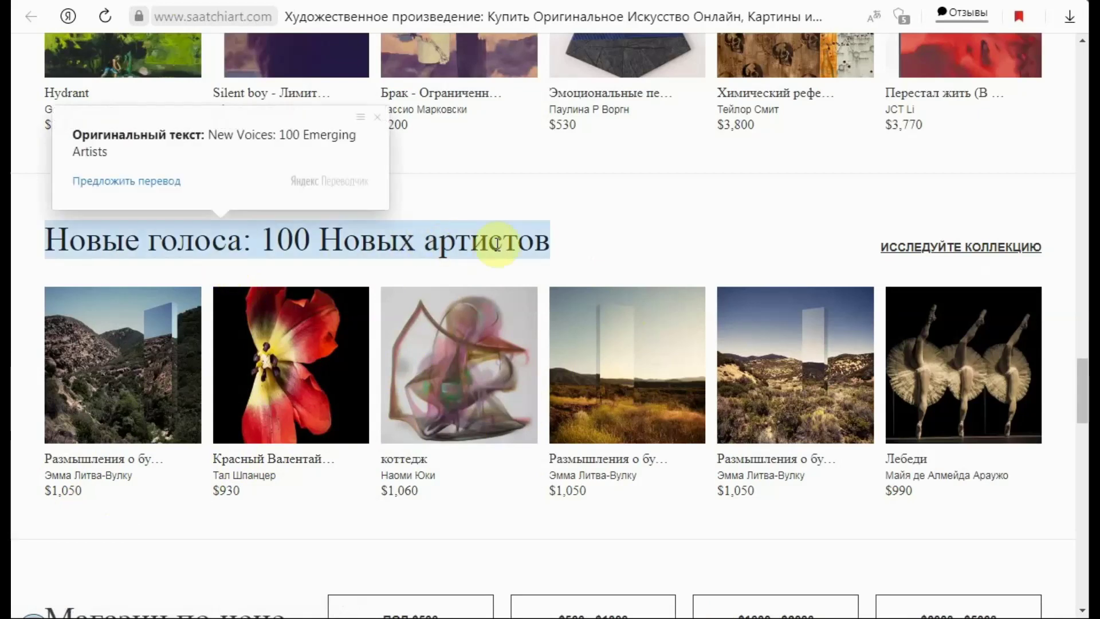
{"action": "scroll", "coordinate": [919, 270], "scroll_direction": "down", "scroll_amount": 1}
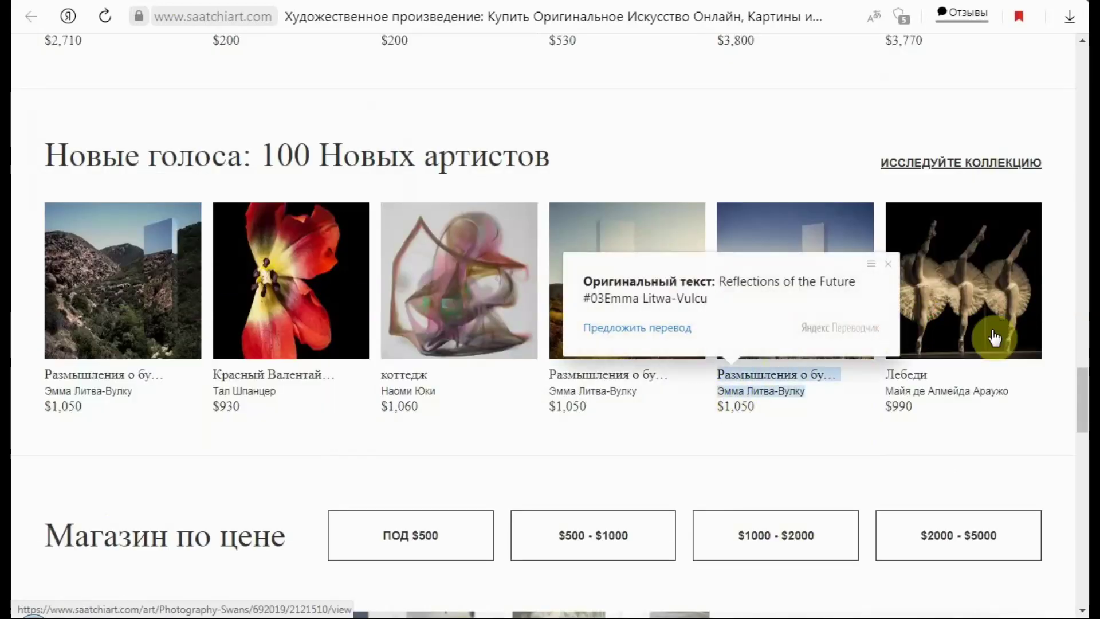
{"action": "scroll", "coordinate": [992, 335], "scroll_direction": "down", "scroll_amount": 2}
{"action": "scroll", "coordinate": [951, 336], "scroll_direction": "up", "scroll_amount": 2}
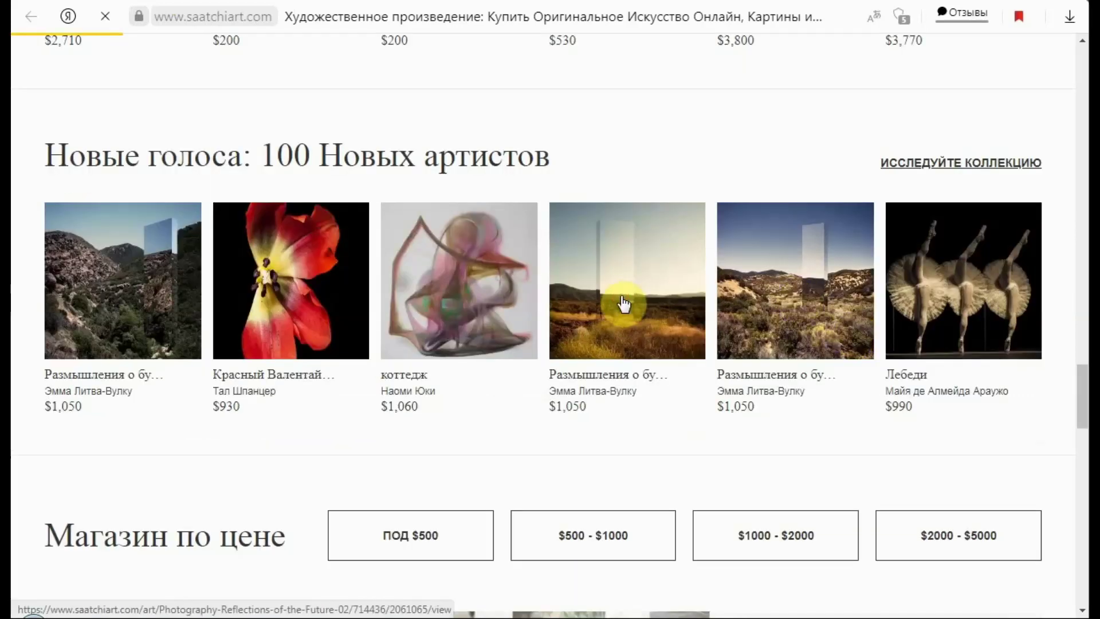
{"action": "scroll", "coordinate": [625, 298], "scroll_direction": "down", "scroll_amount": 1}
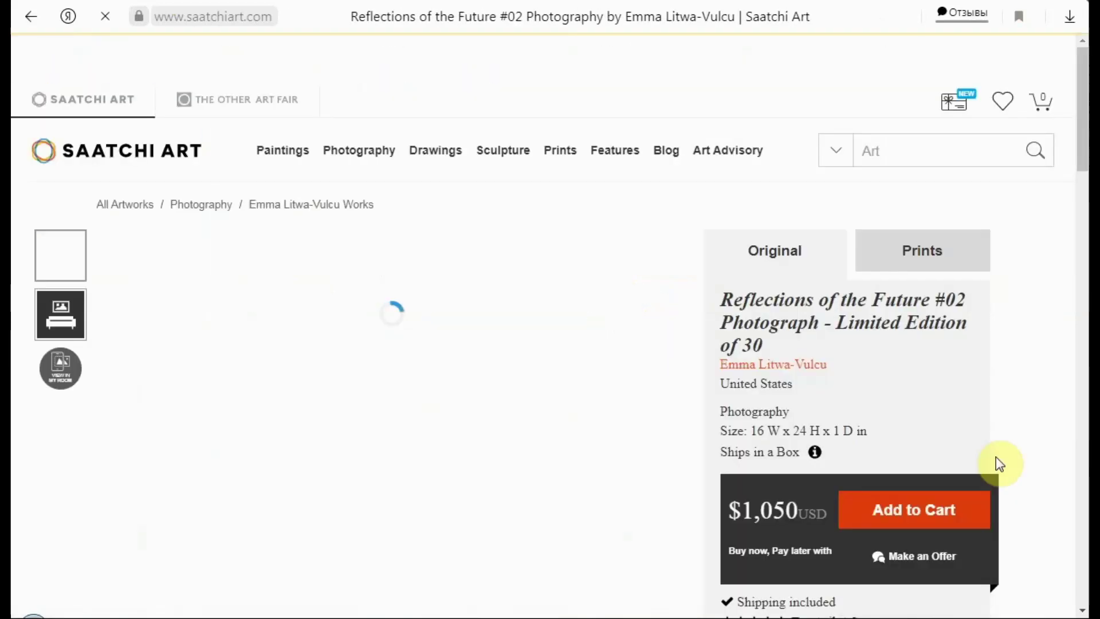
- Review the original photograph's listing details and preview the artwork in a room
{"action": "scroll", "coordinate": [676, 331], "scroll_direction": "down", "scroll_amount": 2}
{"action": "scroll", "coordinate": [676, 332], "scroll_direction": "down", "scroll_amount": 2}
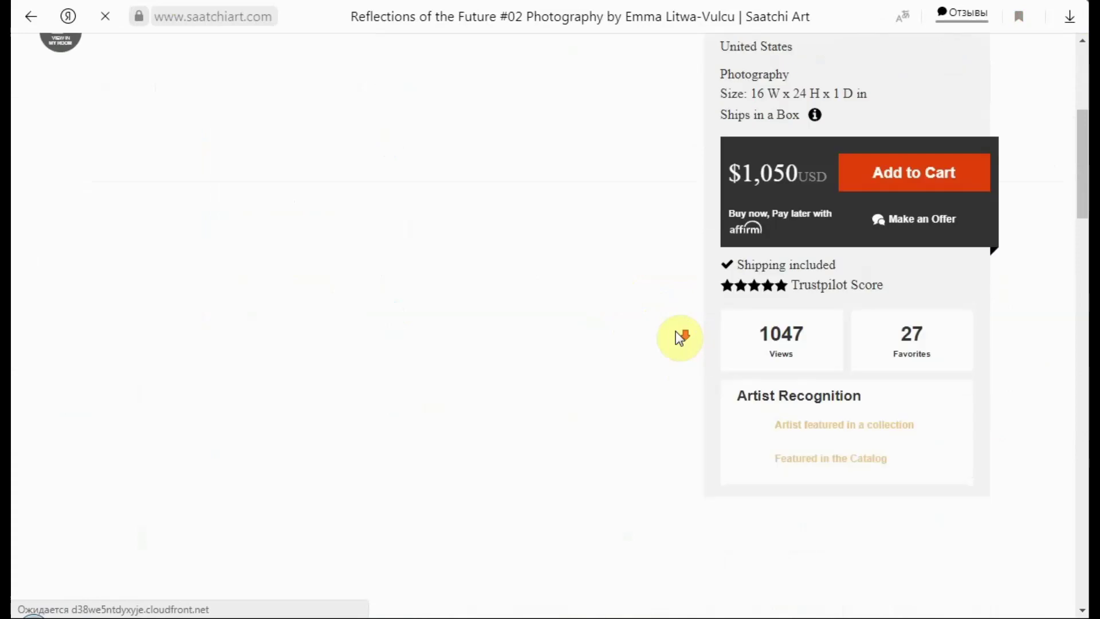
{"action": "scroll", "coordinate": [677, 333], "scroll_direction": "up", "scroll_amount": 4}
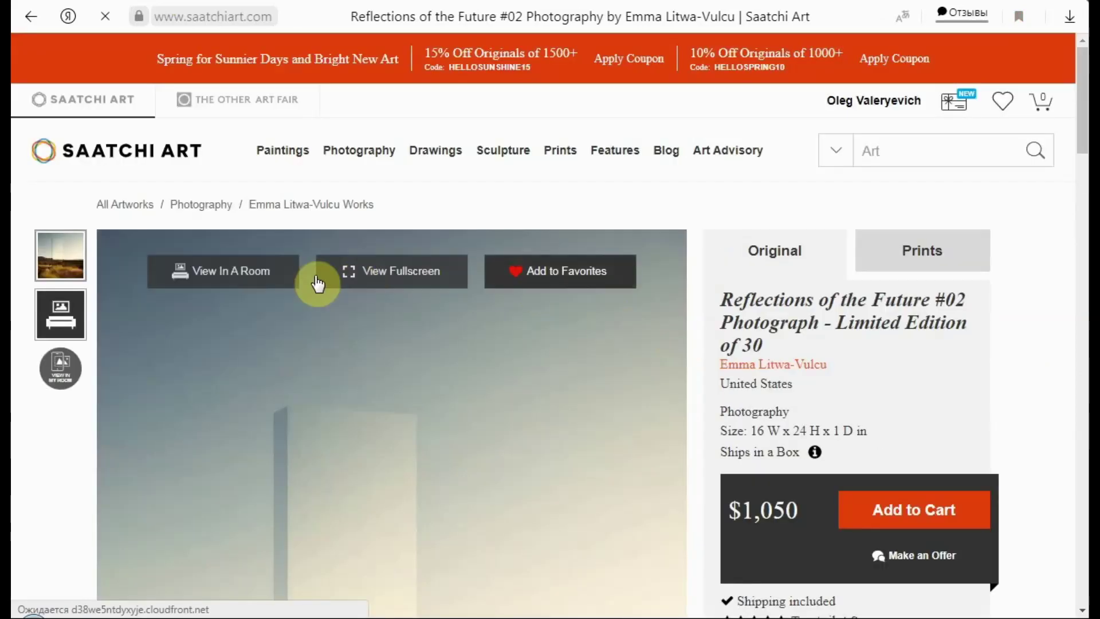
{"action": "left_click", "coordinate": [55, 319]}
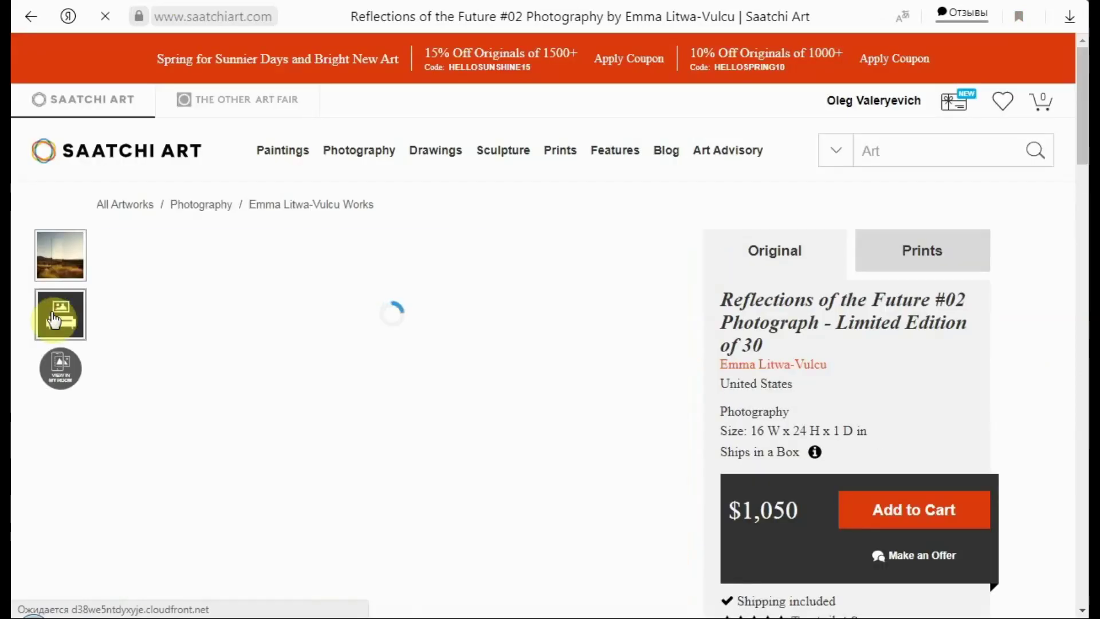
{"action": "scroll", "coordinate": [717, 340], "scroll_direction": "down", "scroll_amount": 1}
{"action": "scroll", "coordinate": [715, 339], "scroll_direction": "down", "scroll_amount": 3}
{"action": "scroll", "coordinate": [714, 337], "scroll_direction": "up", "scroll_amount": 4}
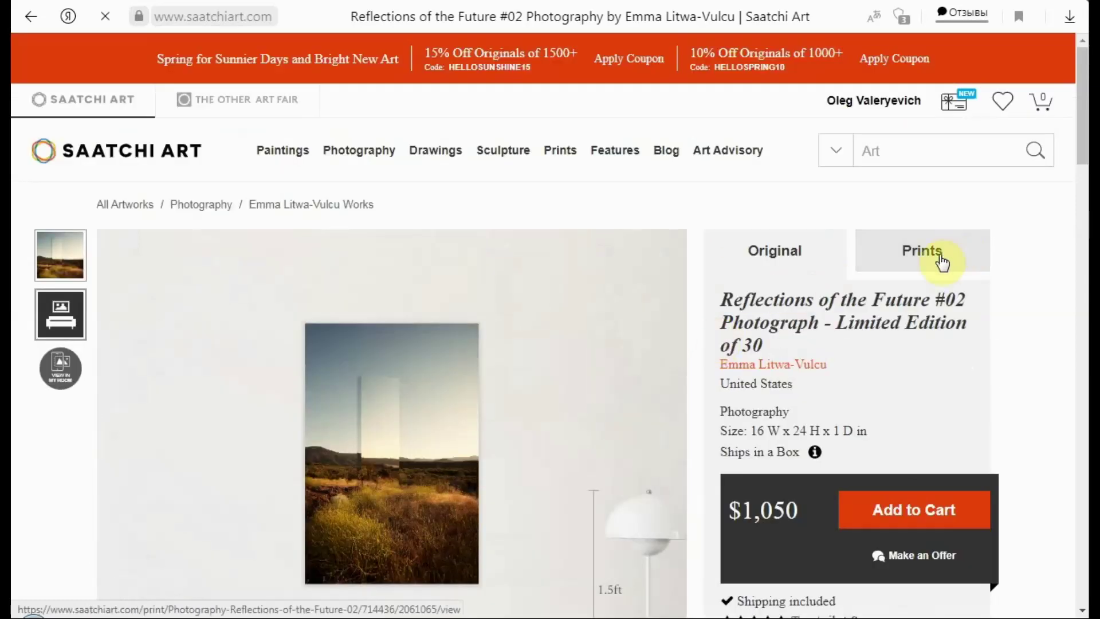
- Display the print version of Reflections of the Future #02 and translate the page into Russian
{"action": "scroll", "coordinate": [940, 258], "scroll_direction": "down", "scroll_amount": 2}
{"action": "scroll", "coordinate": [748, 344], "scroll_direction": "down", "scroll_amount": 3}
{"action": "scroll", "coordinate": [748, 344], "scroll_direction": "up", "scroll_amount": 3}
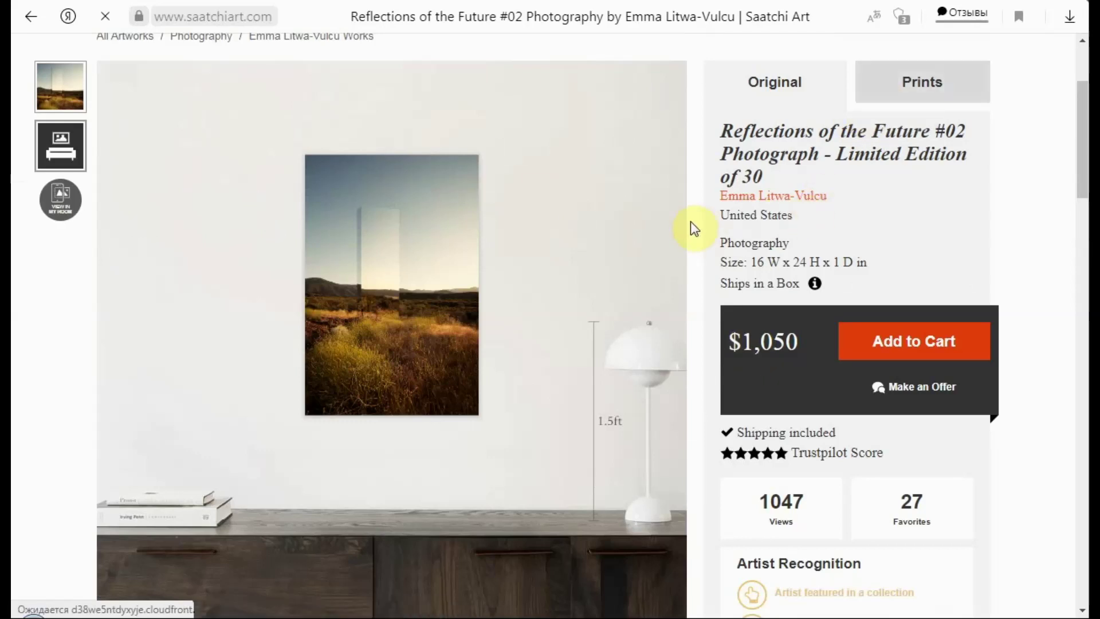
{"action": "left_click", "coordinate": [902, 100]}
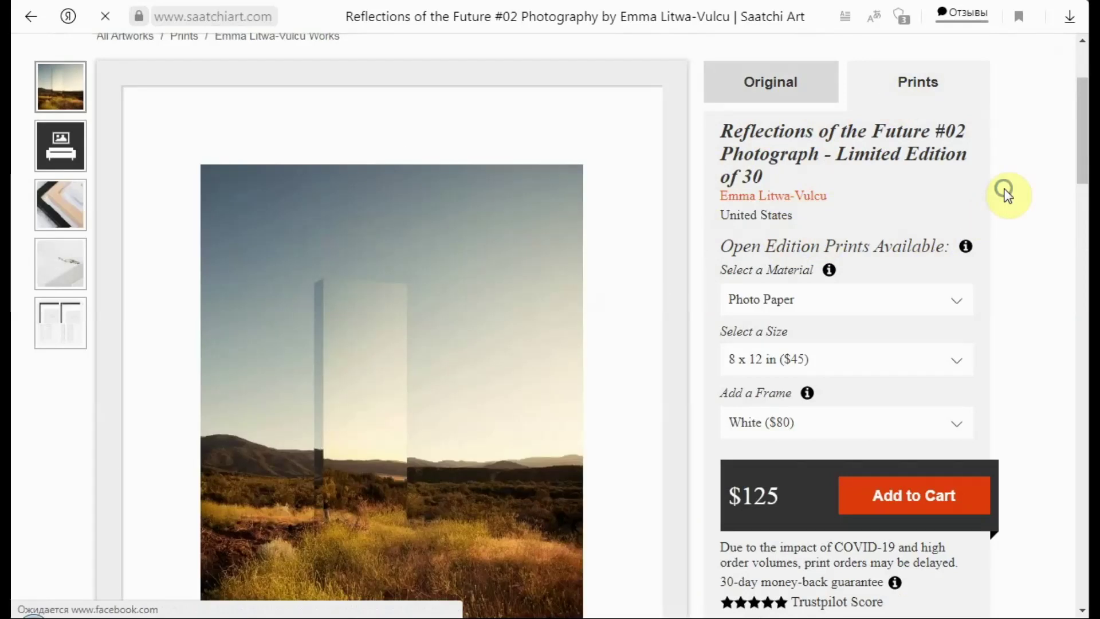
{"action": "right_click", "coordinate": [1005, 190]}
{"action": "left_click", "coordinate": [916, 309]}
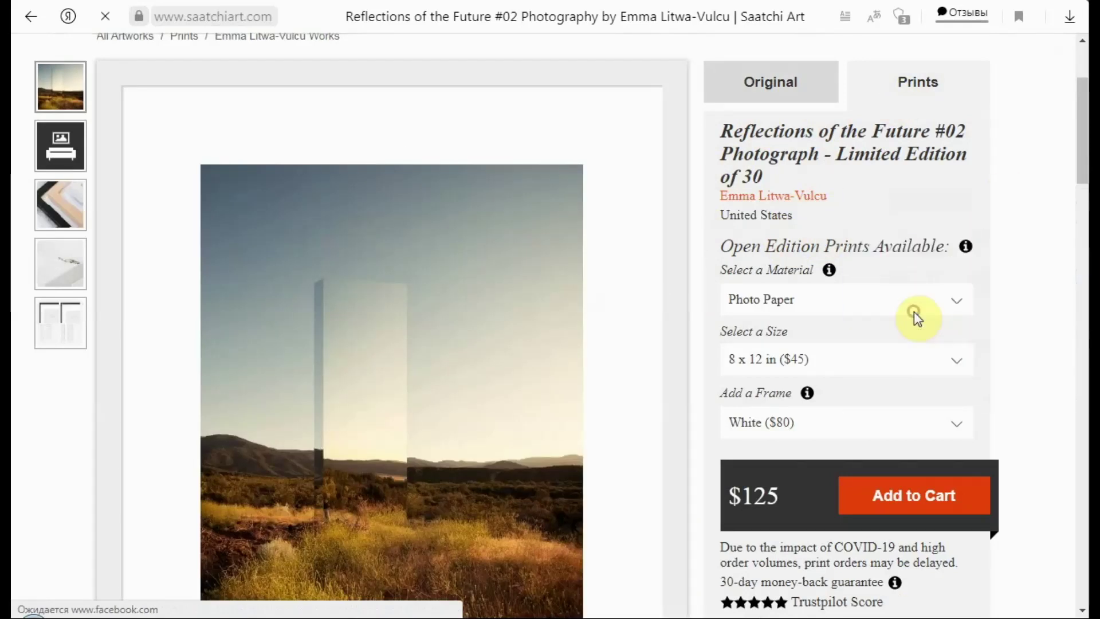
- Examine the translated viewing options and the material and size choices offered for the print
{"action": "scroll", "coordinate": [579, 291], "scroll_direction": "down", "scroll_amount": 1}
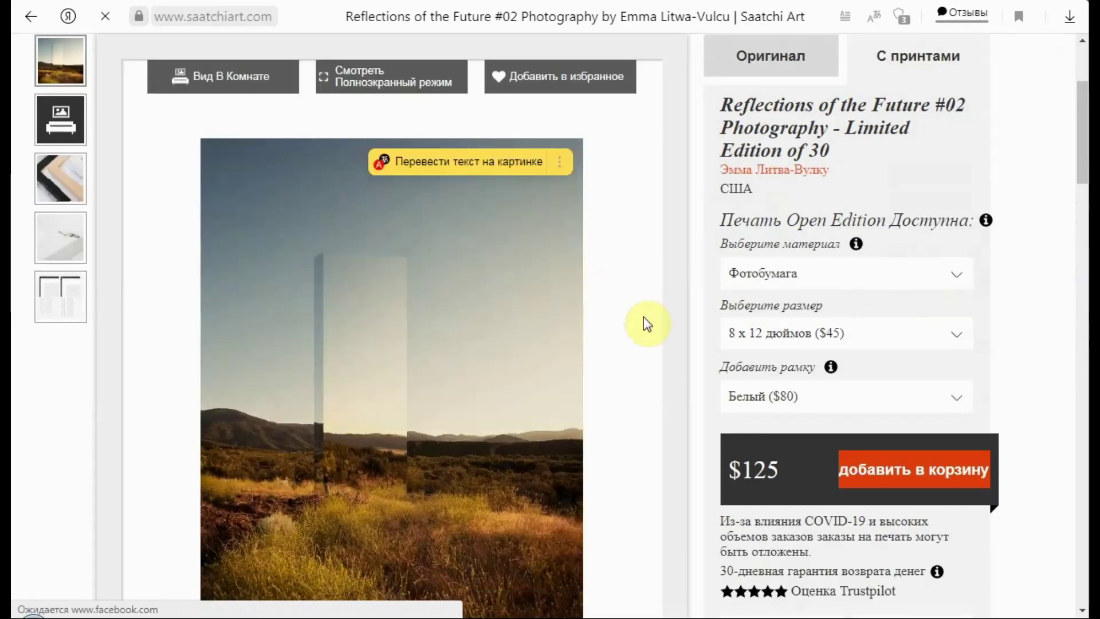
{"action": "scroll", "coordinate": [645, 322], "scroll_direction": "up", "scroll_amount": 3}
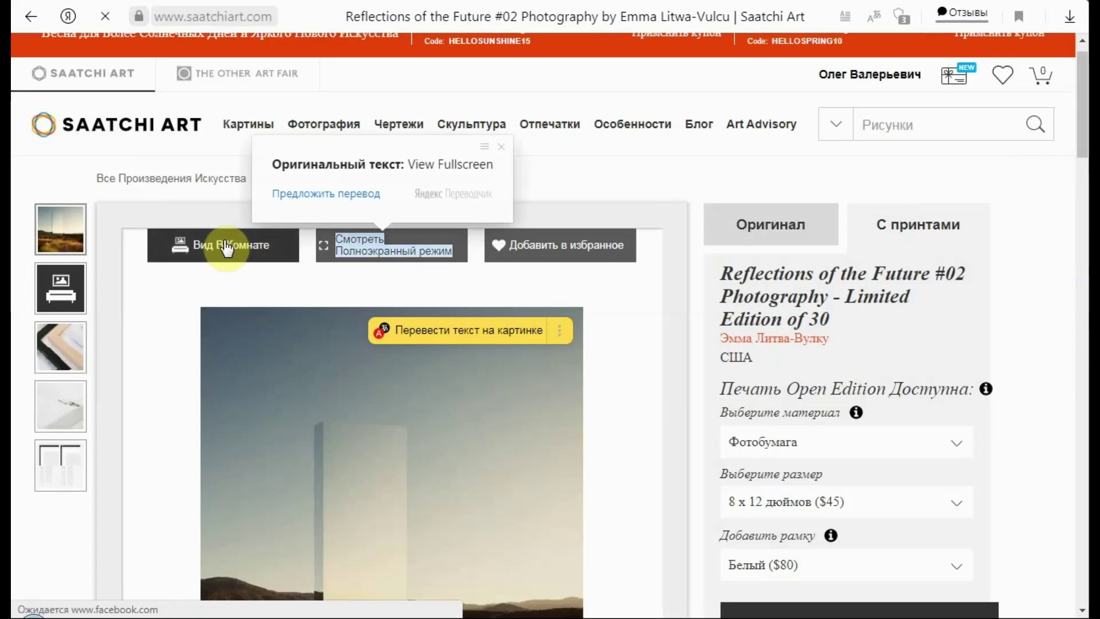
{"action": "scroll", "coordinate": [765, 245], "scroll_direction": "down", "scroll_amount": 3}
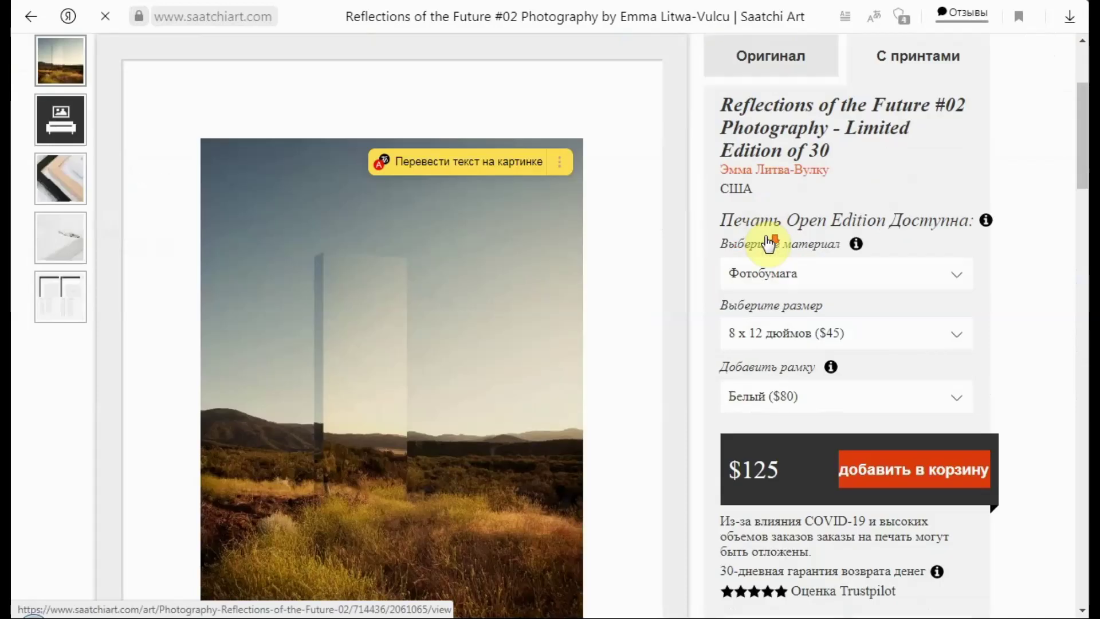
{"action": "left_click", "coordinate": [834, 277]}
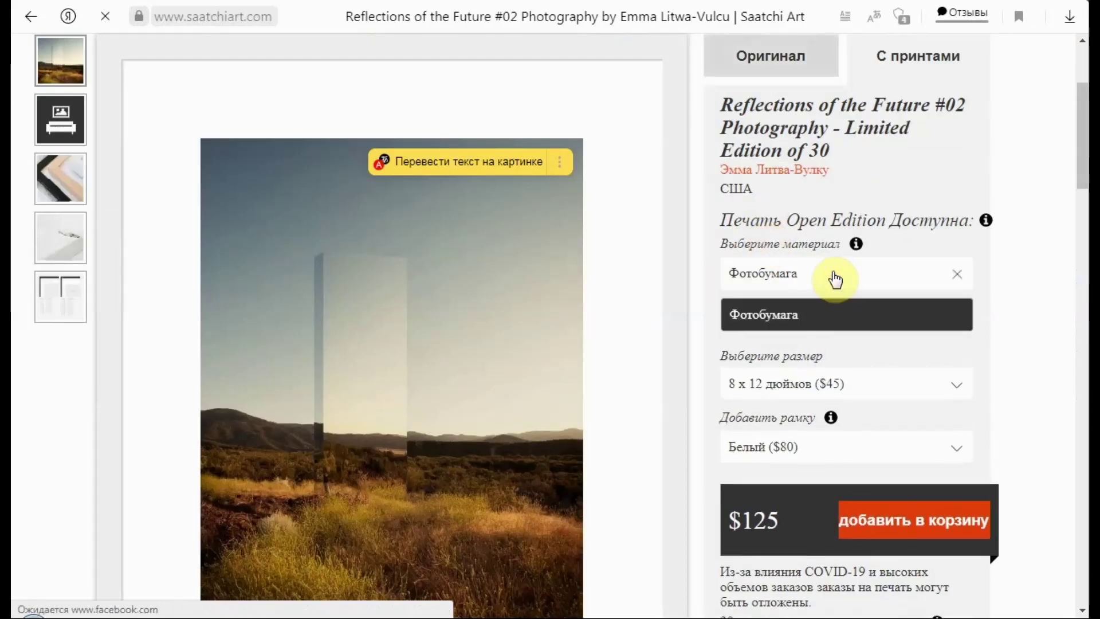
{"action": "left_click", "coordinate": [835, 278]}
{"action": "left_click", "coordinate": [837, 336]}
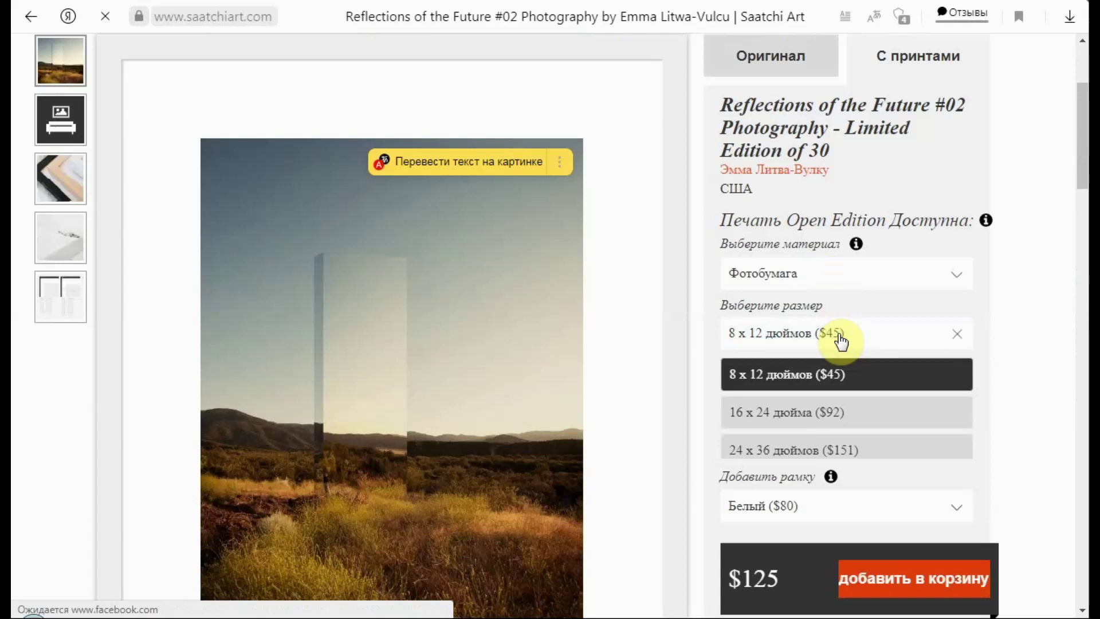
{"action": "left_click", "coordinate": [840, 338]}
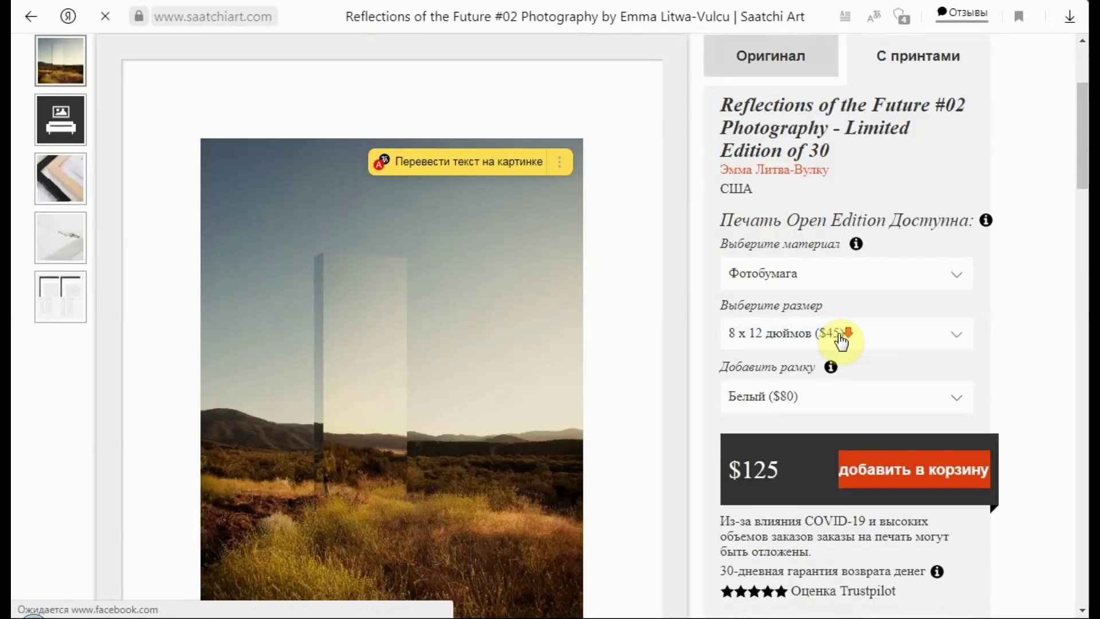
- Set the print's frame option to Без Рамки and review the price and listing details
{"action": "scroll", "coordinate": [840, 339], "scroll_direction": "down", "scroll_amount": 3}
{"action": "left_click", "coordinate": [815, 235]}
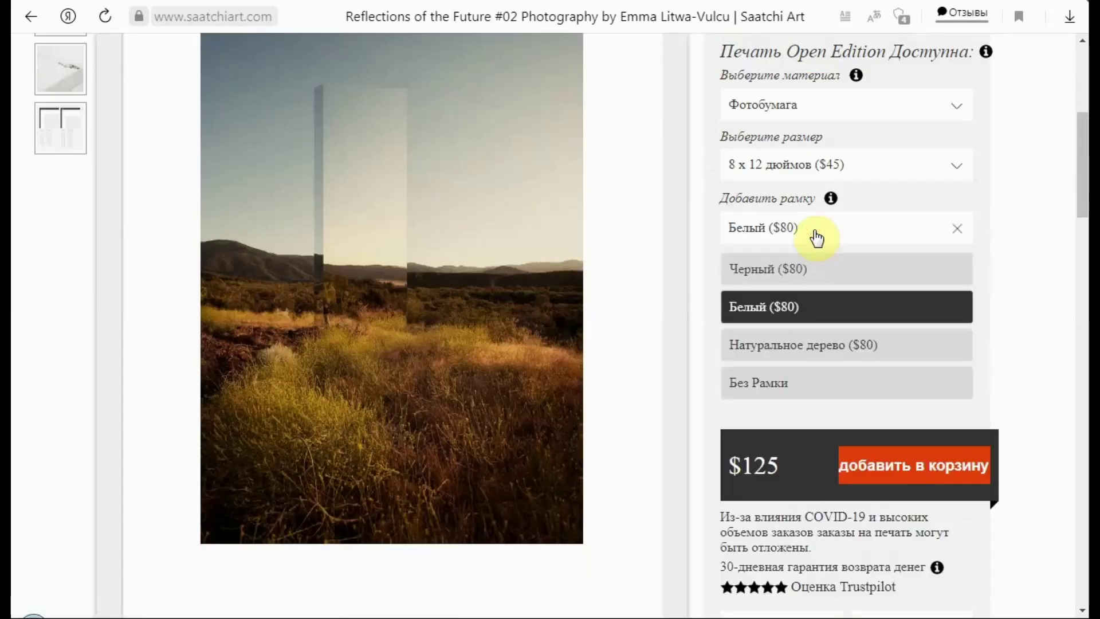
{"action": "left_click", "coordinate": [809, 385]}
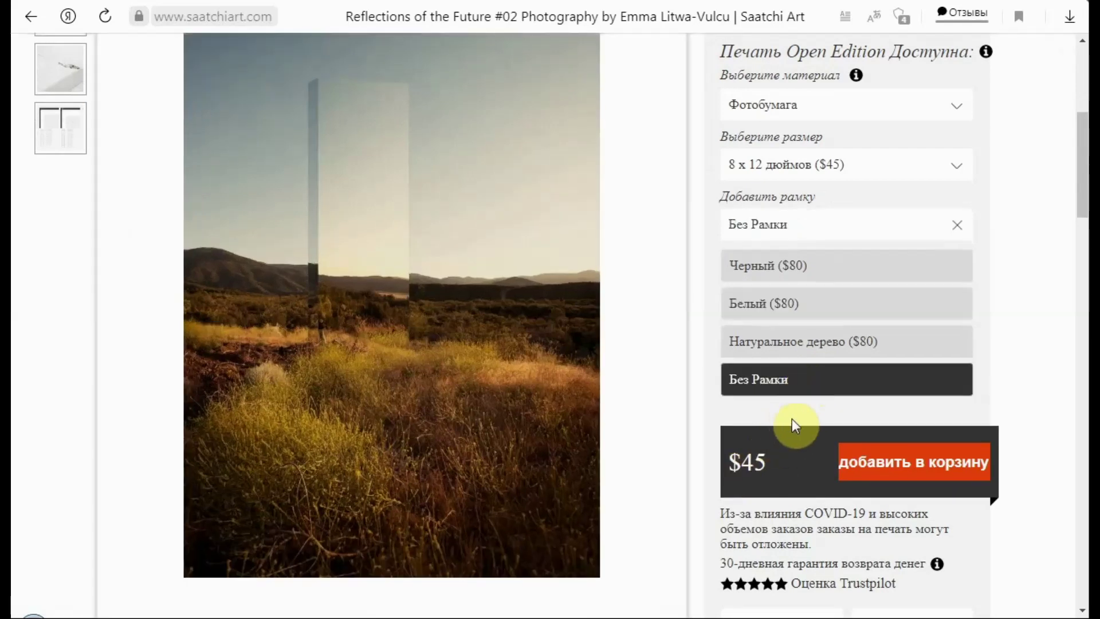
{"action": "scroll", "coordinate": [801, 418], "scroll_direction": "down", "scroll_amount": 5}
{"action": "scroll", "coordinate": [810, 307], "scroll_direction": "up", "scroll_amount": 3}
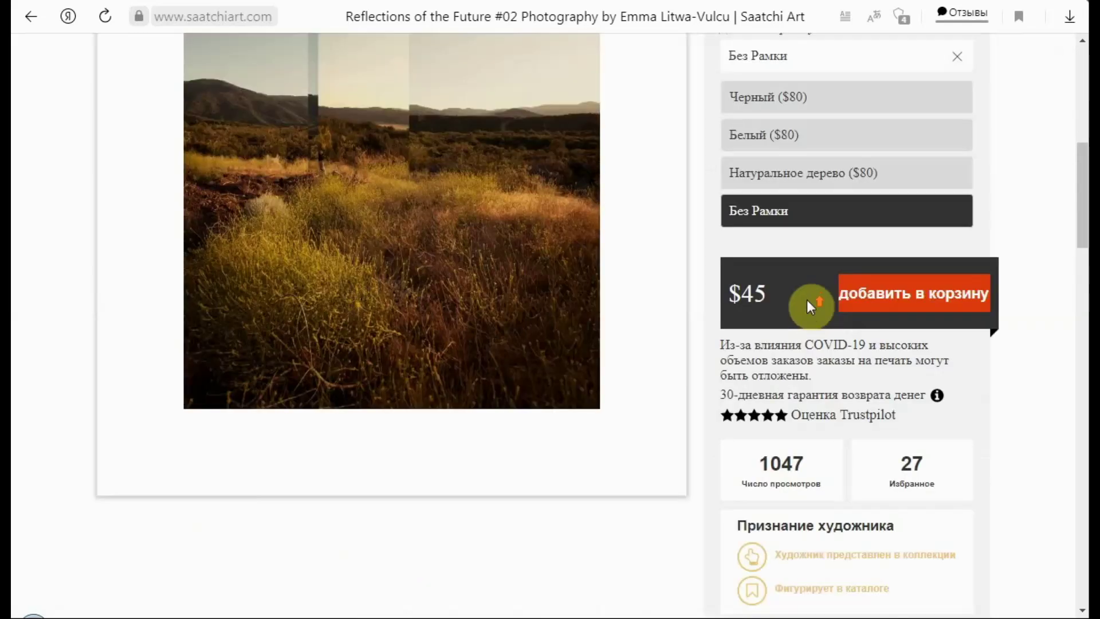
{"action": "scroll", "coordinate": [787, 283], "scroll_direction": "up", "scroll_amount": 8}
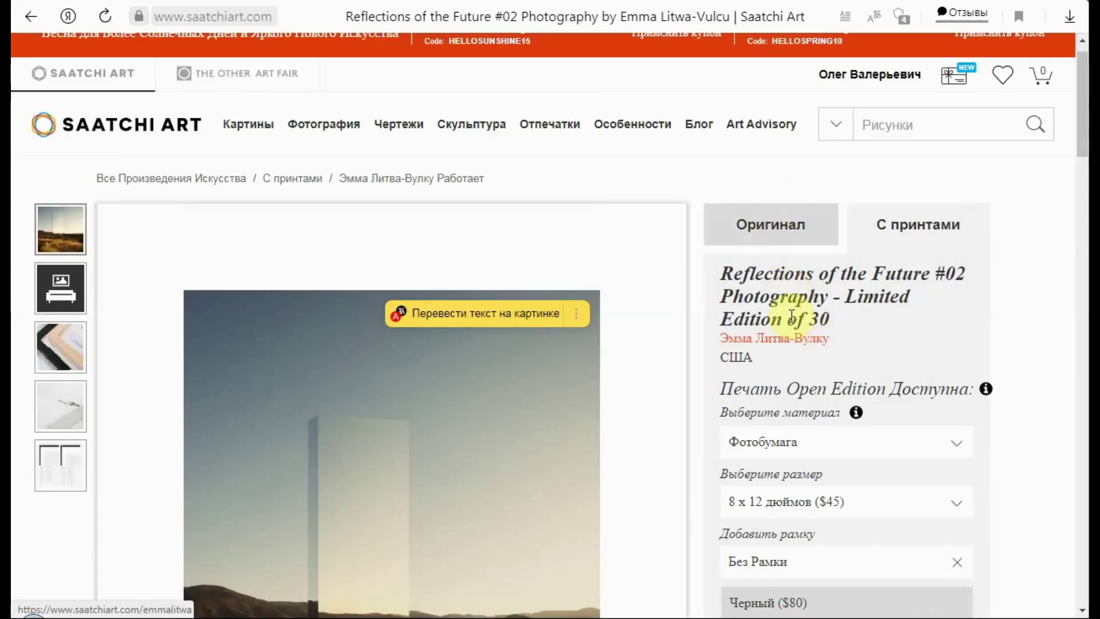
{"action": "scroll", "coordinate": [785, 286], "scroll_direction": "down", "scroll_amount": 3}
{"action": "scroll", "coordinate": [740, 314], "scroll_direction": "up", "scroll_amount": 4}
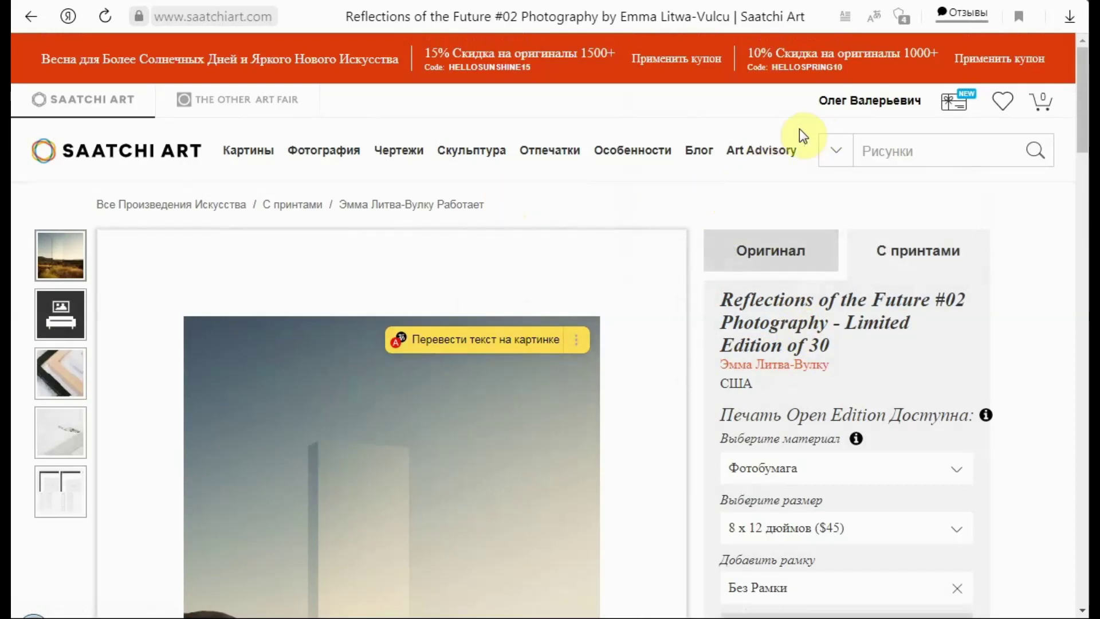
- Restore the page's original English text and open the account's own profile page
{"action": "mouse_move", "coordinate": [902, 113]}
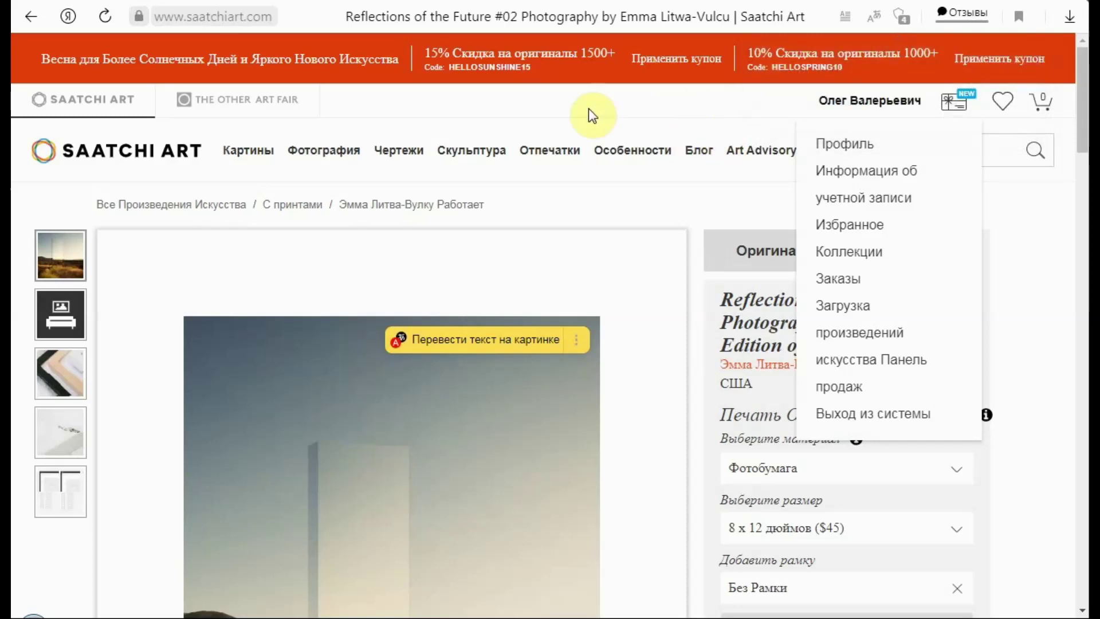
{"action": "left_click", "coordinate": [871, 15]}
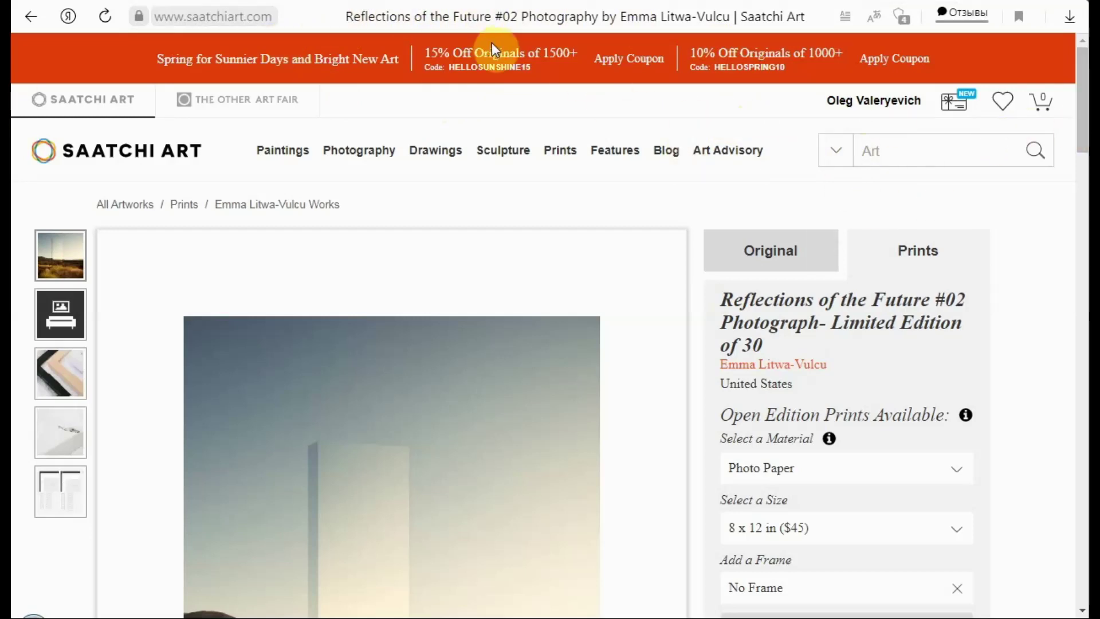
{"action": "mouse_move", "coordinate": [850, 109]}
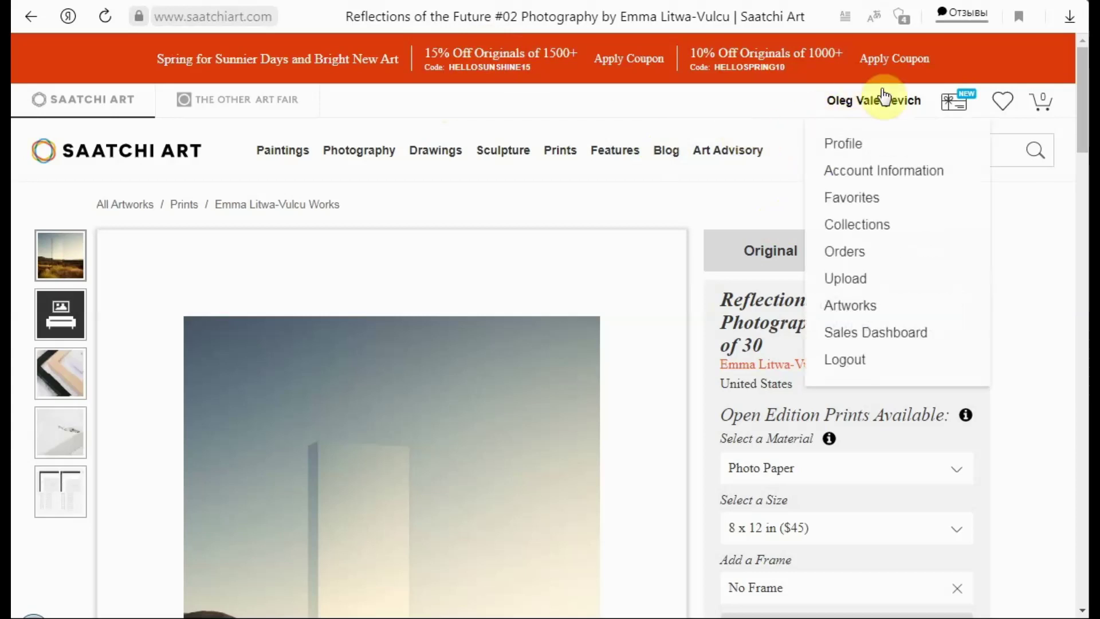
{"action": "left_click", "coordinate": [857, 145]}
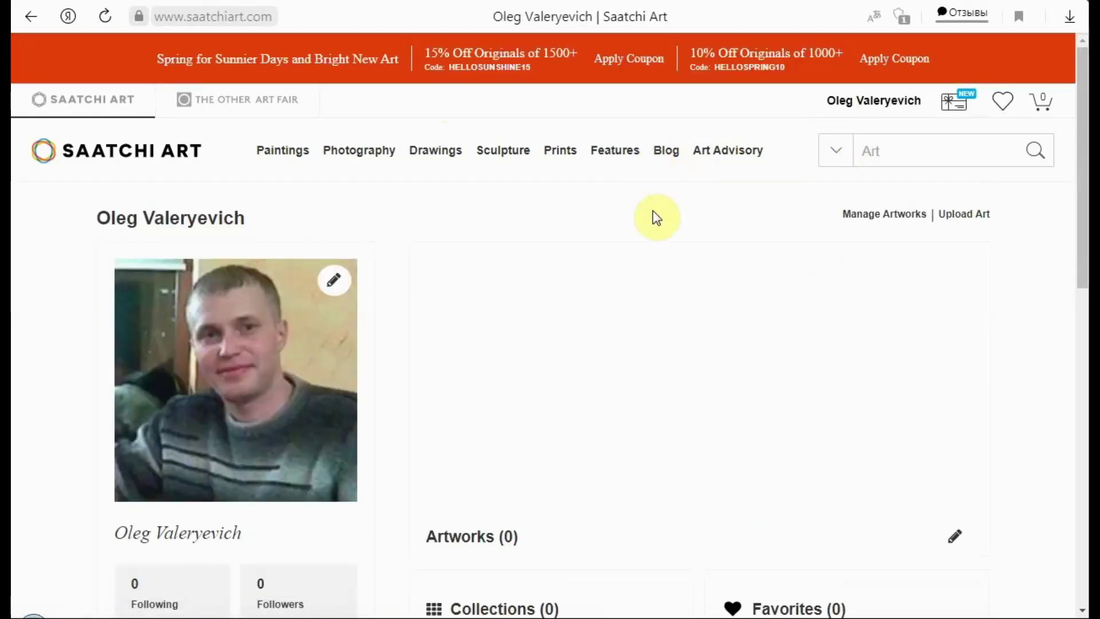
{"action": "scroll", "coordinate": [558, 197], "scroll_direction": "down", "scroll_amount": 1}
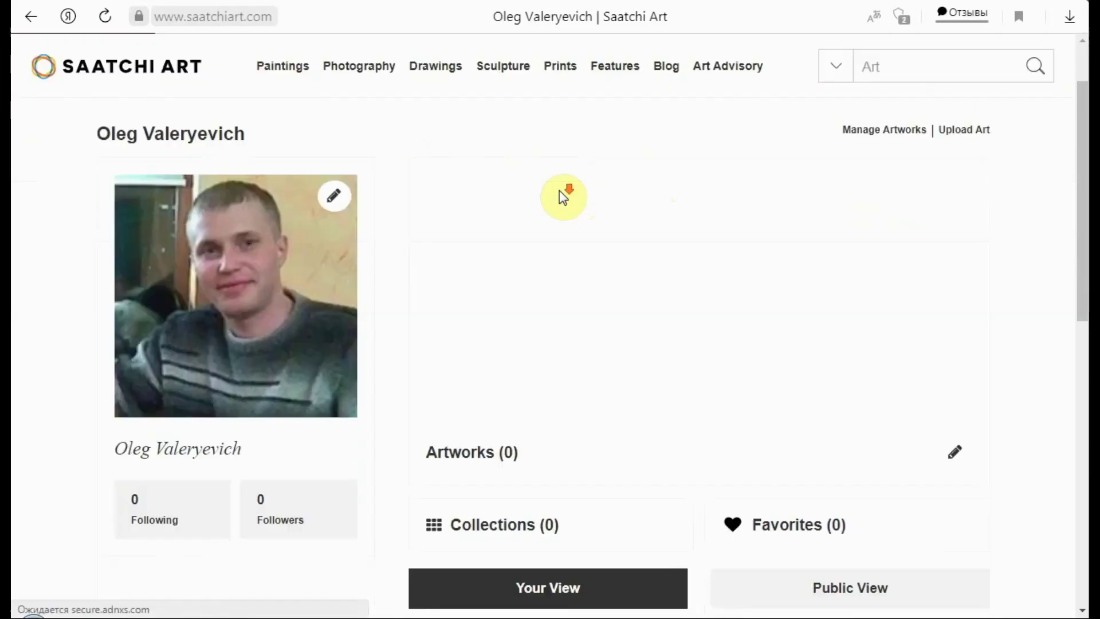
{"action": "scroll", "coordinate": [563, 196], "scroll_direction": "down", "scroll_amount": 1}
- Go from the profile picture settings to the Account Information settings and save them
{"action": "left_click", "coordinate": [339, 121]}
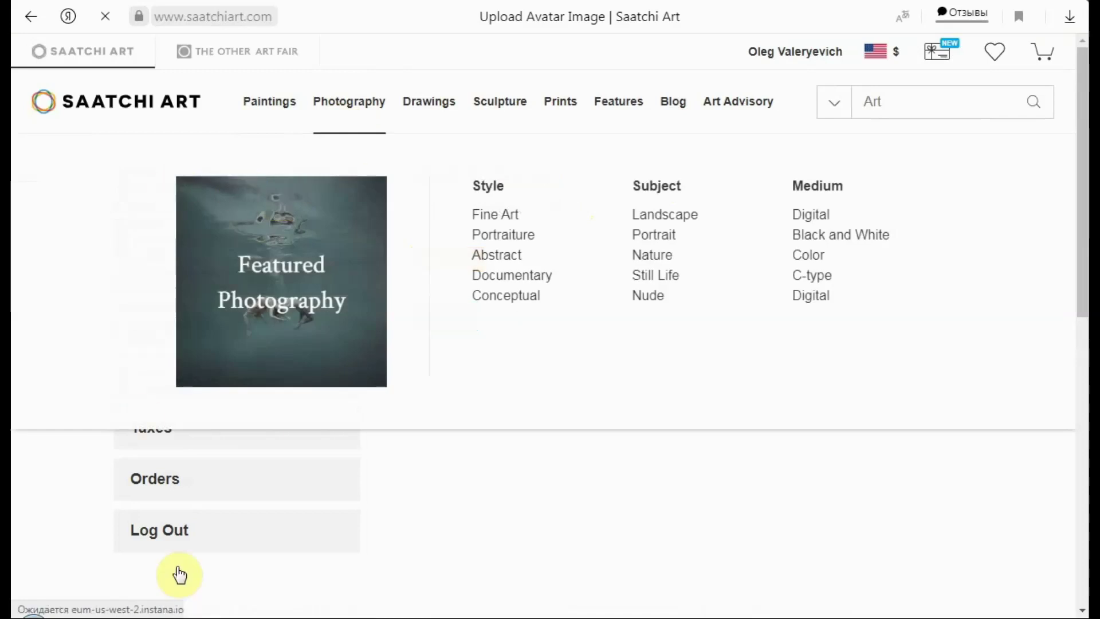
{"action": "left_click", "coordinate": [202, 211]}
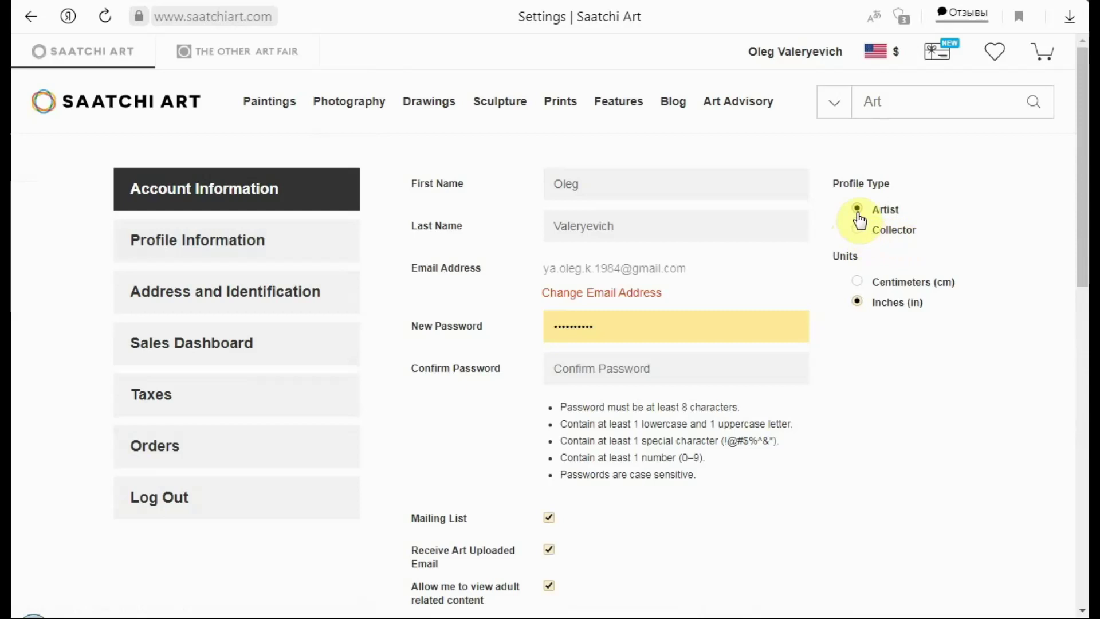
{"action": "scroll", "coordinate": [791, 271], "scroll_direction": "down", "scroll_amount": 5}
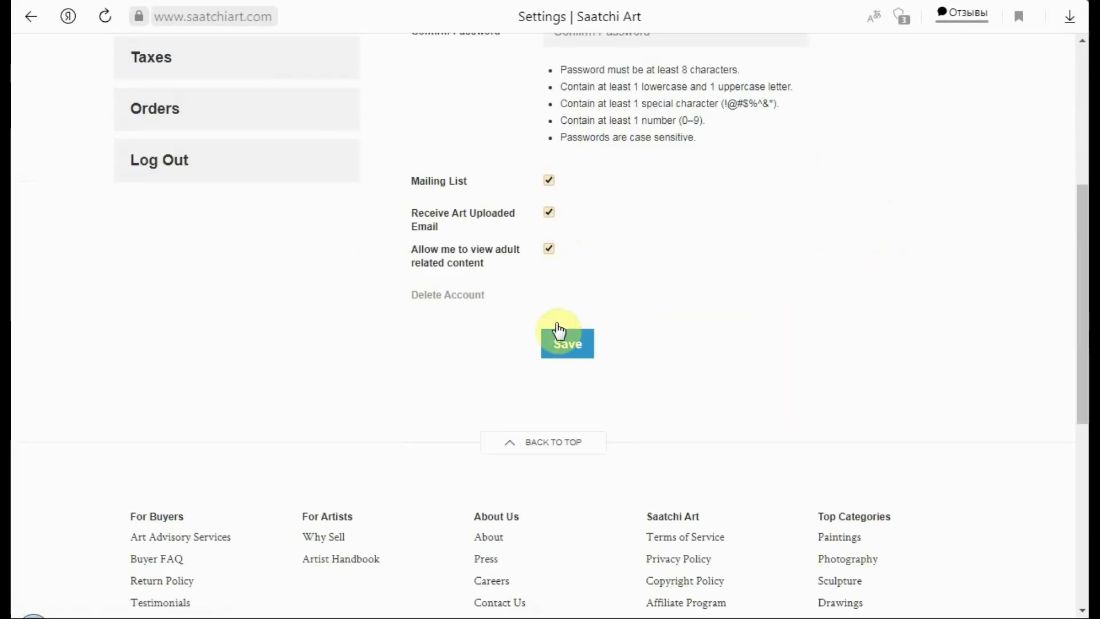
{"action": "left_click", "coordinate": [563, 342]}
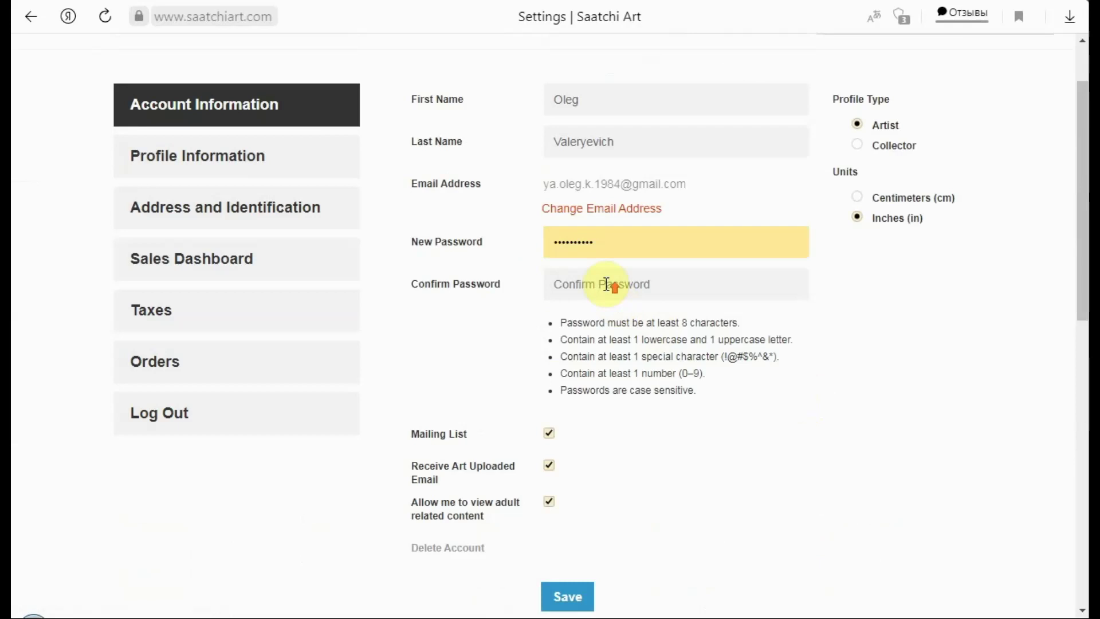
- Open the Profile Information settings and examine the link, personal information and profile address fields
{"action": "scroll", "coordinate": [607, 285], "scroll_direction": "up", "scroll_amount": 2}
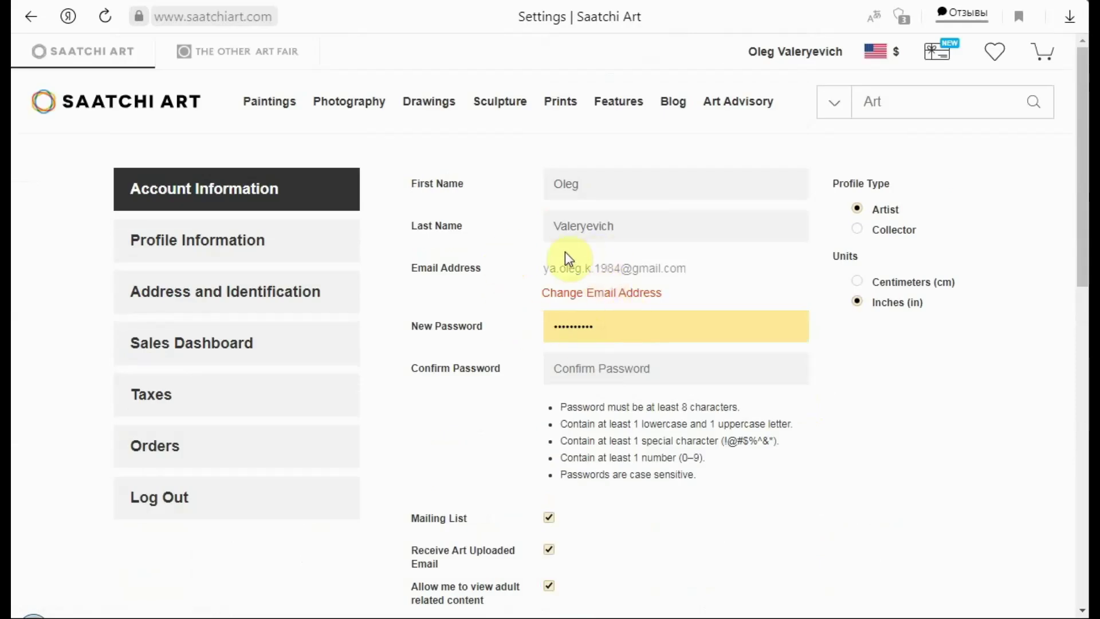
{"action": "left_click", "coordinate": [228, 252]}
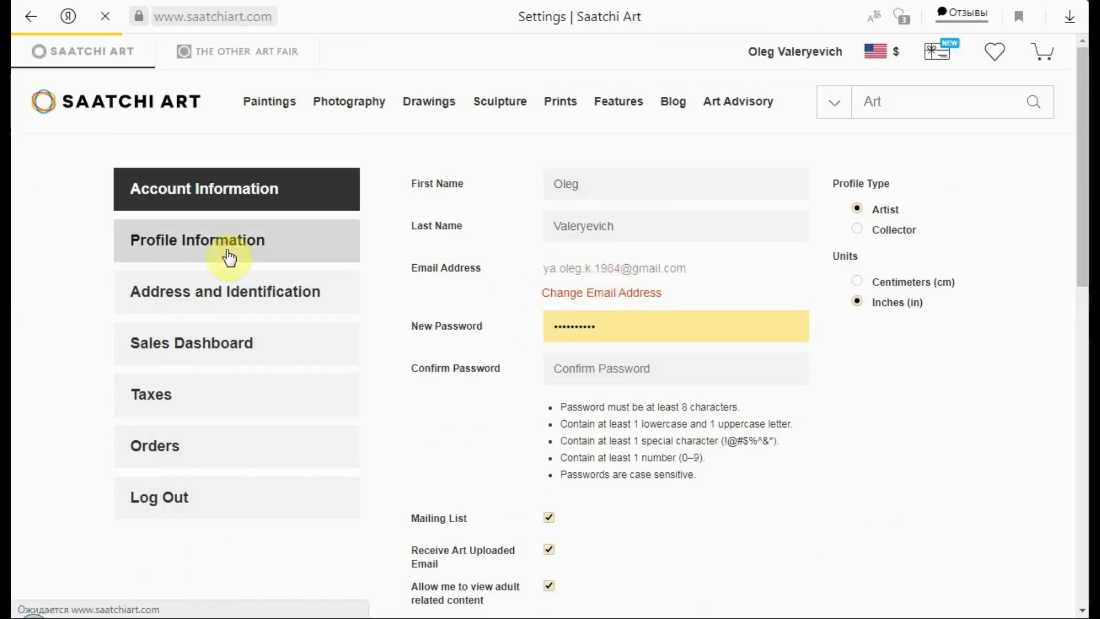
{"action": "scroll", "coordinate": [428, 283], "scroll_direction": "down", "scroll_amount": 3}
{"action": "scroll", "coordinate": [513, 327], "scroll_direction": "up", "scroll_amount": 3}
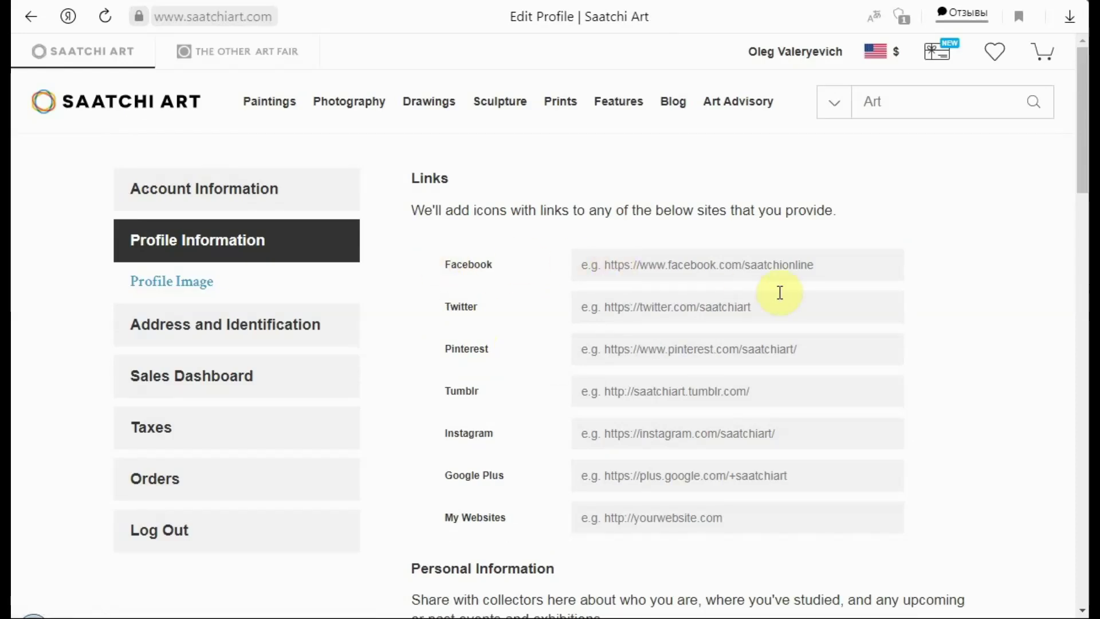
{"action": "scroll", "coordinate": [485, 349], "scroll_direction": "down", "scroll_amount": 2}
{"action": "scroll", "coordinate": [485, 348], "scroll_direction": "up", "scroll_amount": 2}
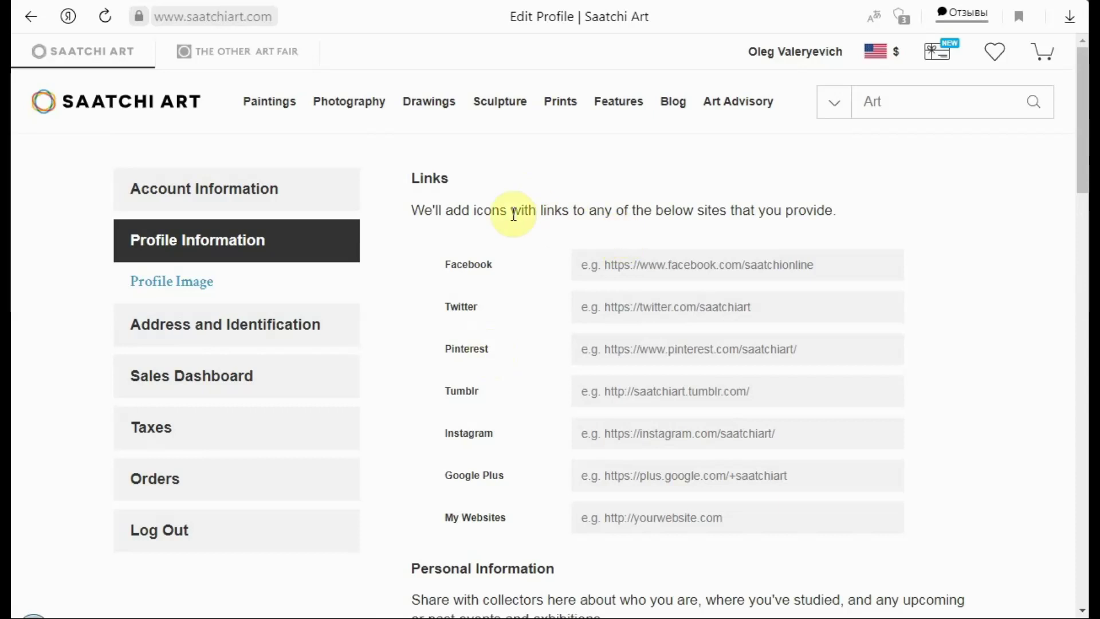
{"action": "scroll", "coordinate": [514, 215], "scroll_direction": "down", "scroll_amount": 6}
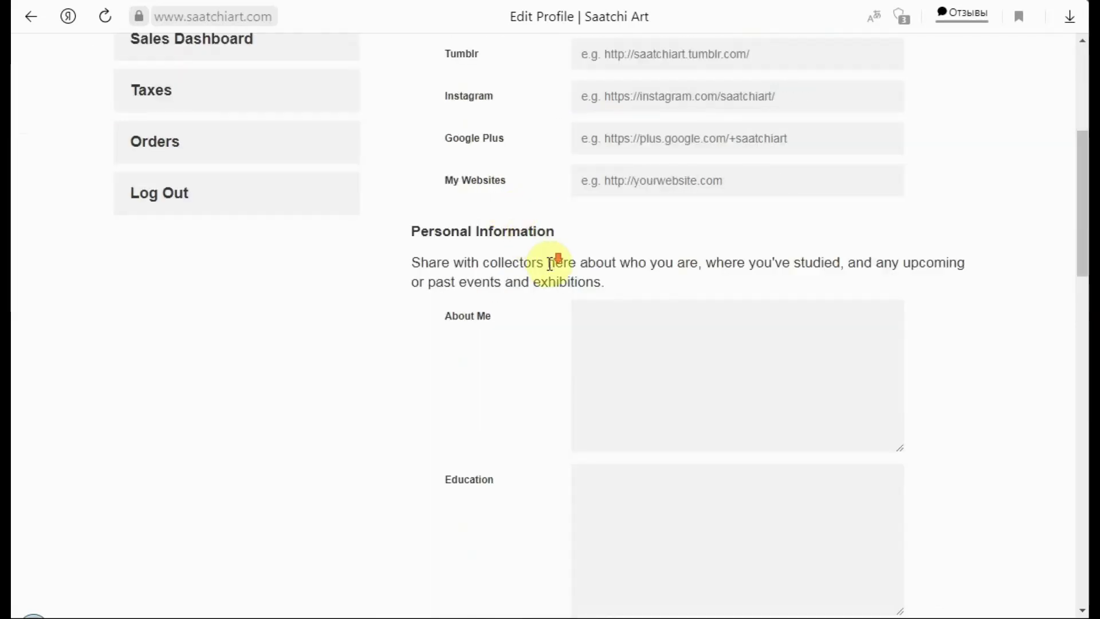
{"action": "scroll", "coordinate": [550, 262], "scroll_direction": "down", "scroll_amount": 4}
{"action": "scroll", "coordinate": [639, 146], "scroll_direction": "down", "scroll_amount": 10}
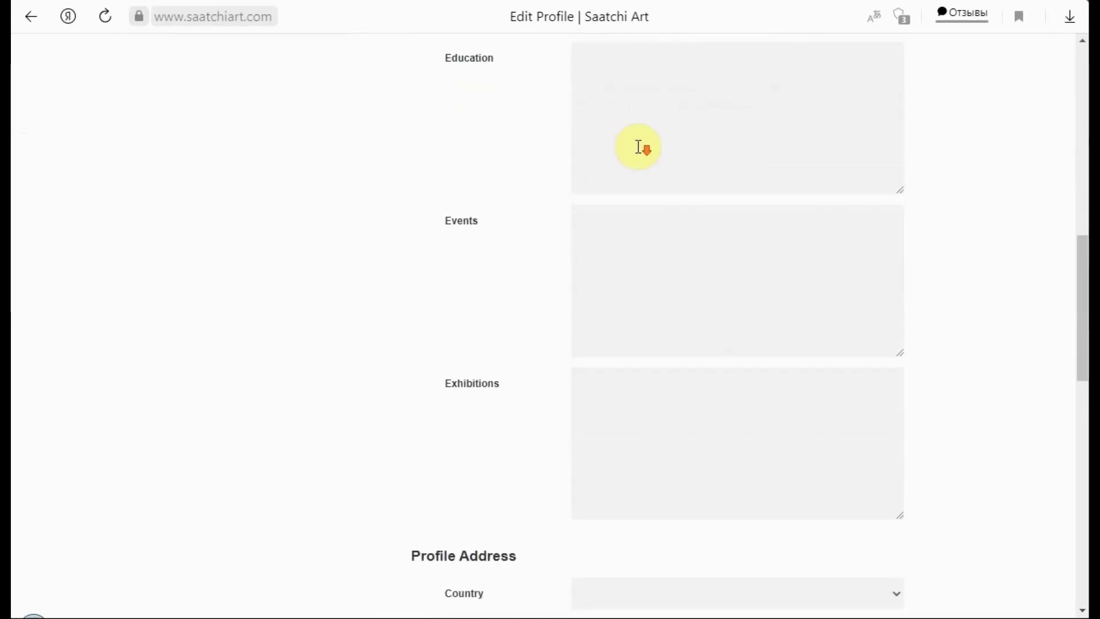
{"action": "scroll", "coordinate": [585, 317], "scroll_direction": "up", "scroll_amount": 20}
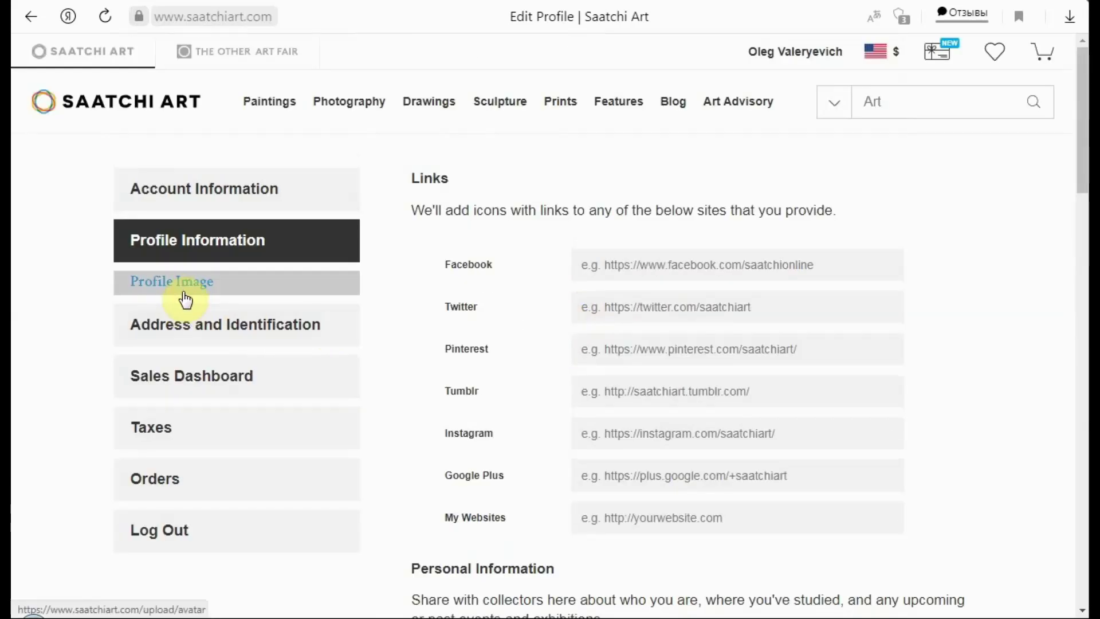
- Open the Address and Identification settings and translate the Government Issued Identification note into Russian
{"action": "left_click", "coordinate": [268, 342]}
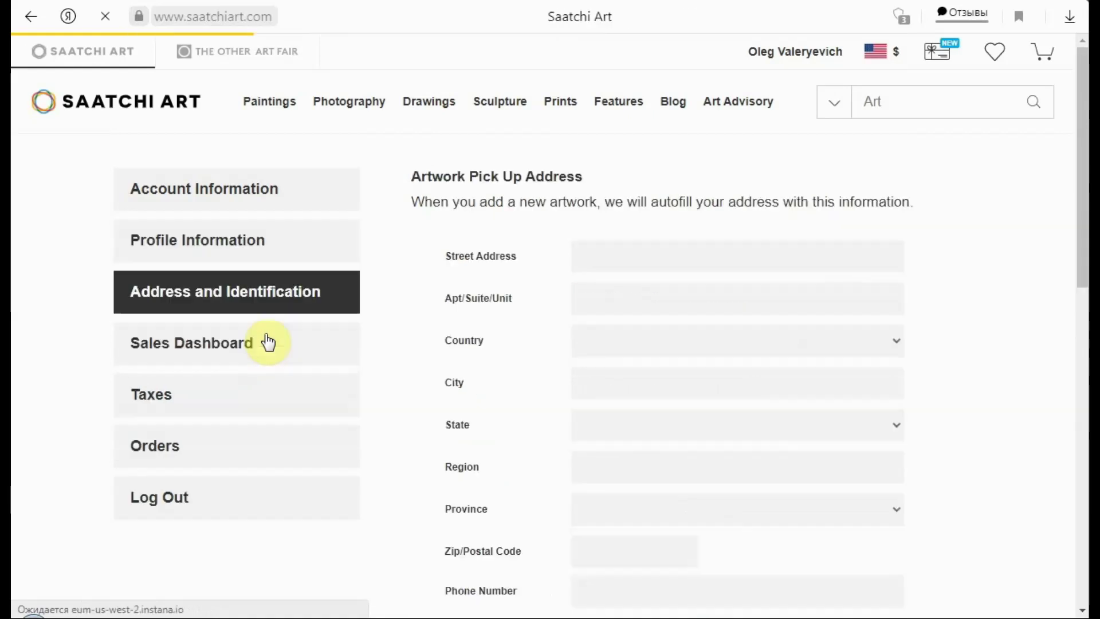
{"action": "scroll", "coordinate": [275, 342], "scroll_direction": "down", "scroll_amount": 3}
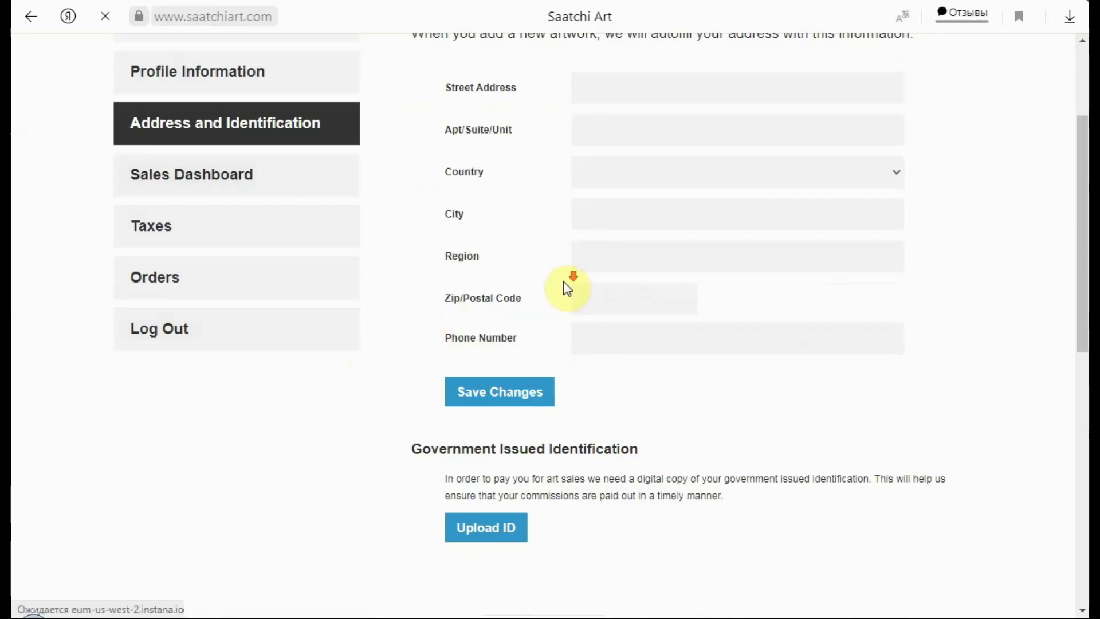
{"action": "scroll", "coordinate": [564, 282], "scroll_direction": "down", "scroll_amount": 3}
{"action": "left_click_drag", "start_coordinate": [414, 278], "coordinate": [773, 332]}
{"action": "right_click", "coordinate": [783, 327]}
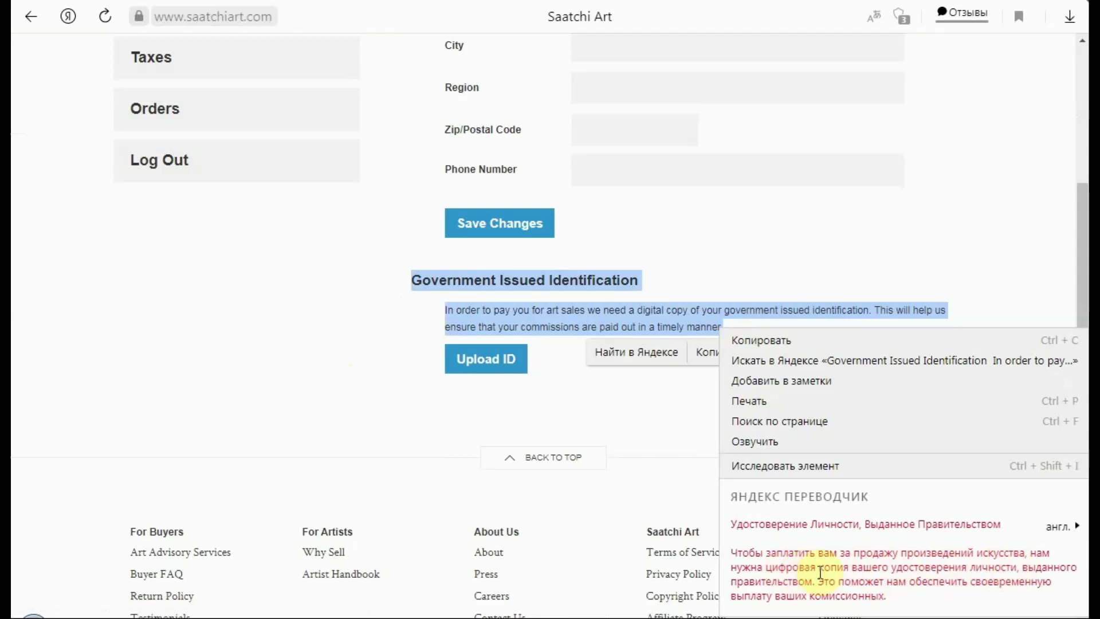
{"action": "left_click", "coordinate": [655, 420]}
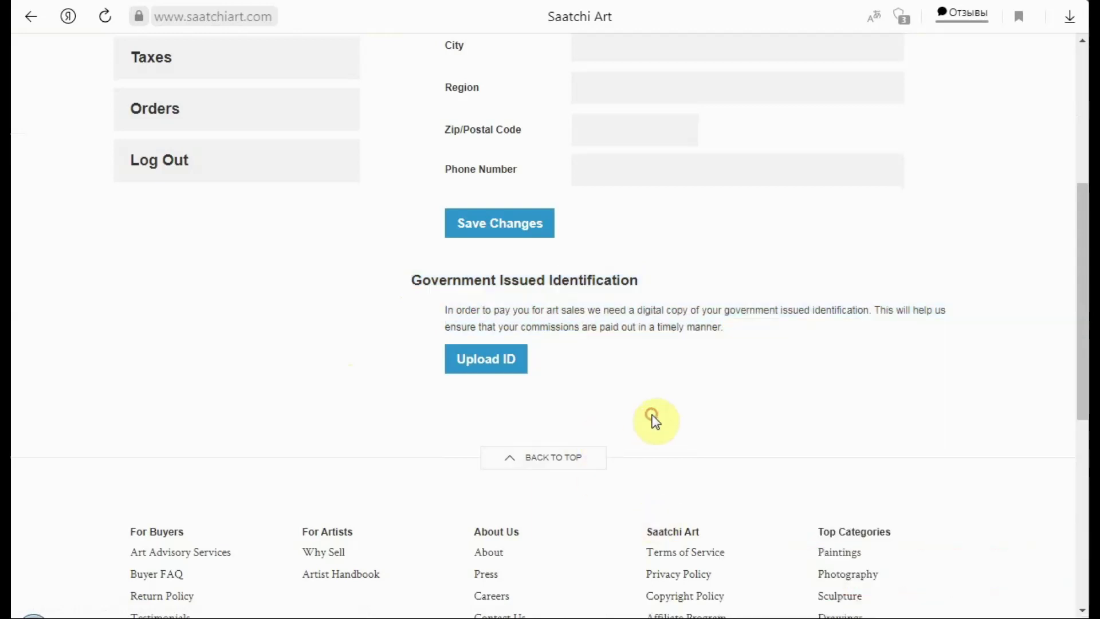
- Review the Artwork Pick Up Address fields and start the government ID upload
{"action": "scroll", "coordinate": [656, 421], "scroll_direction": "up", "scroll_amount": 4}
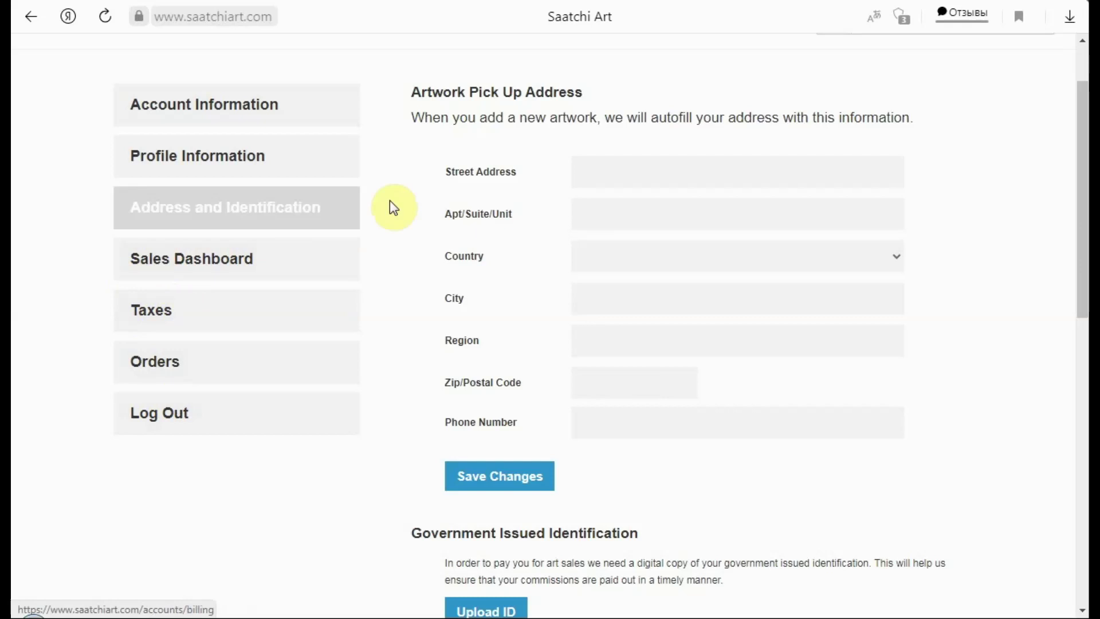
{"action": "scroll", "coordinate": [488, 363], "scroll_direction": "down", "scroll_amount": 3}
{"action": "left_click", "coordinate": [456, 444]}
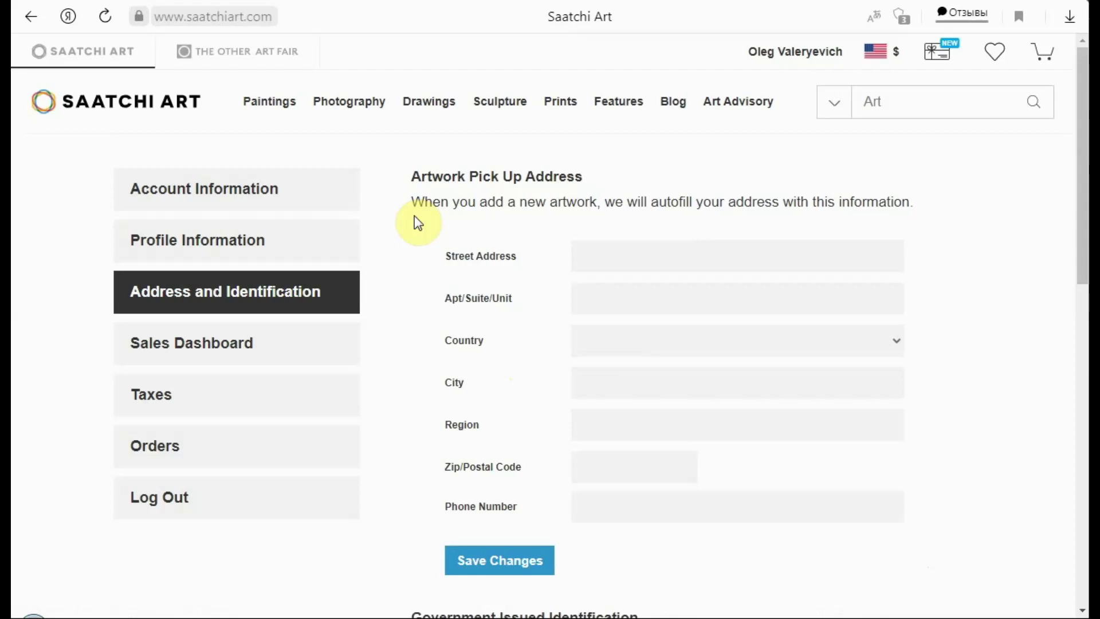
- Open the artwork upload page from the account options and look over its upload standards
{"action": "mouse_move", "coordinate": [812, 50]}
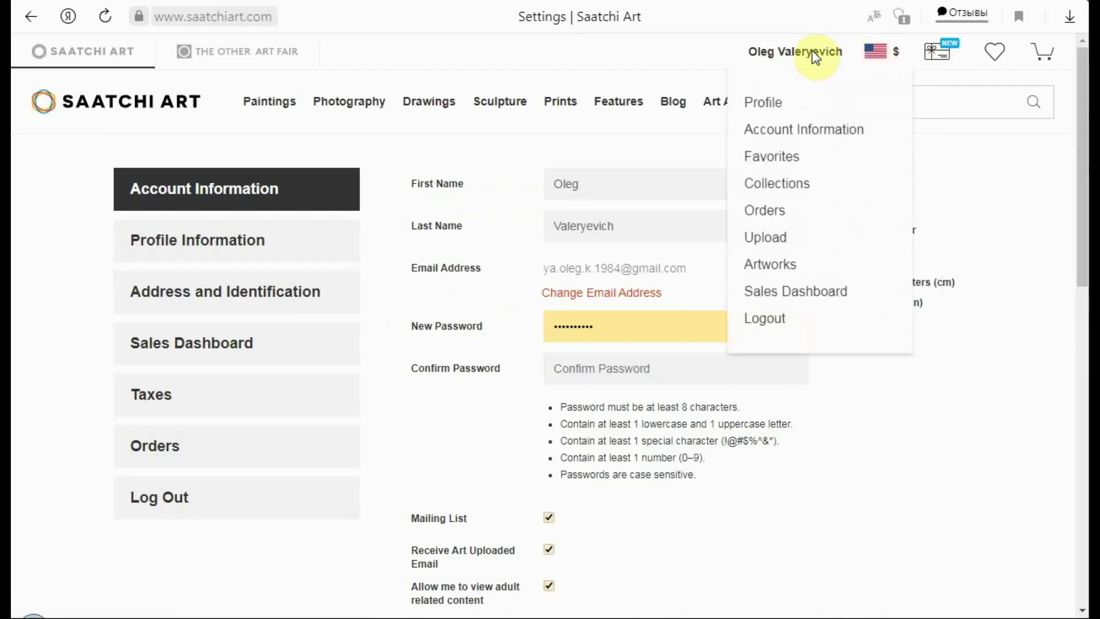
{"action": "left_click", "coordinate": [767, 244]}
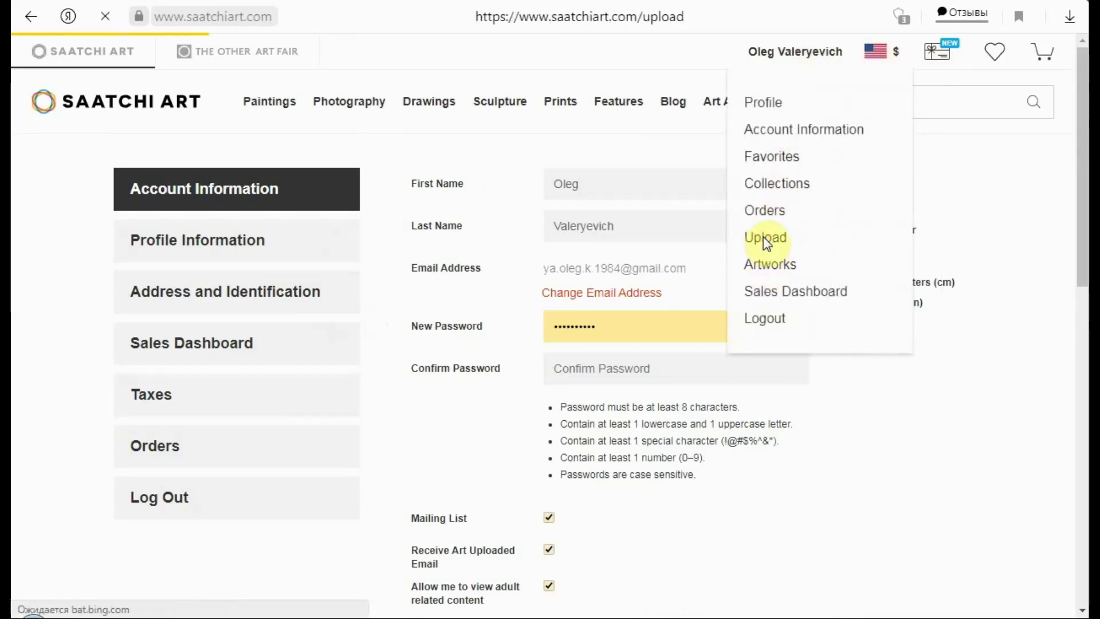
{"action": "scroll", "coordinate": [584, 264], "scroll_direction": "down", "scroll_amount": 9}
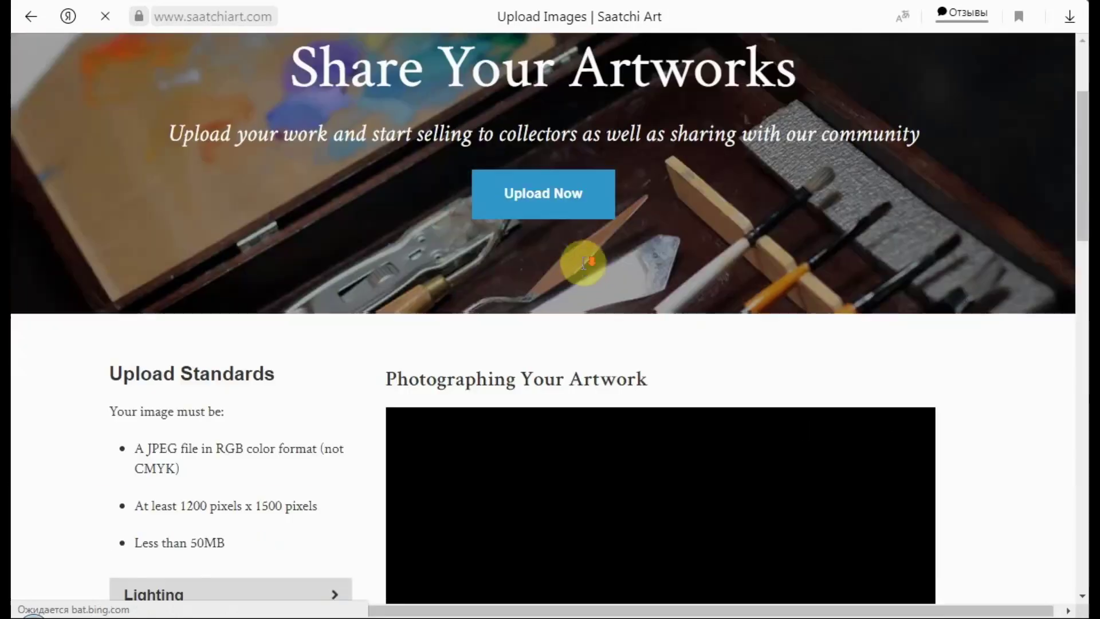
{"action": "scroll", "coordinate": [903, 442], "scroll_direction": "up", "scroll_amount": 6}
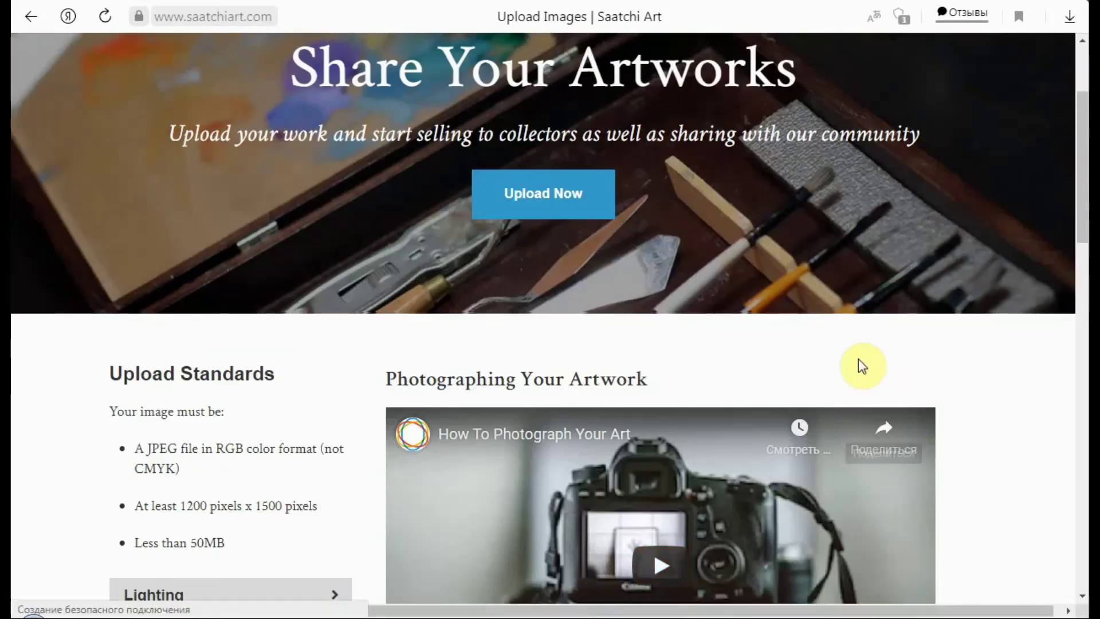
- Translate the whole upload page into Russian and look through the translated text
{"action": "right_click", "coordinate": [759, 326]}
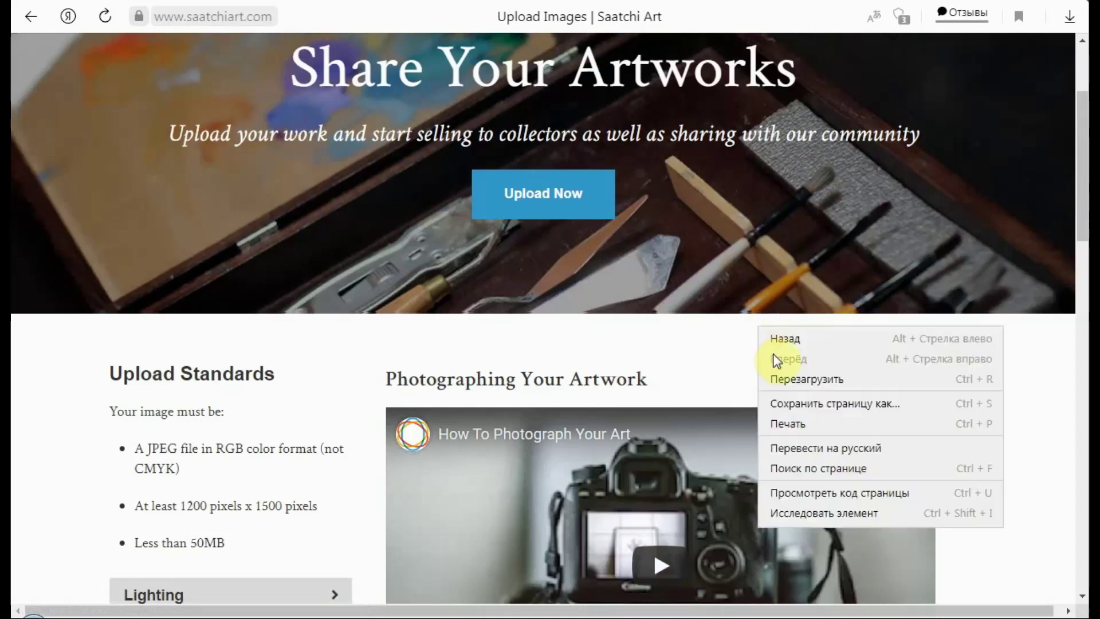
{"action": "left_click", "coordinate": [814, 445]}
{"action": "scroll", "coordinate": [778, 340], "scroll_direction": "up", "scroll_amount": 3}
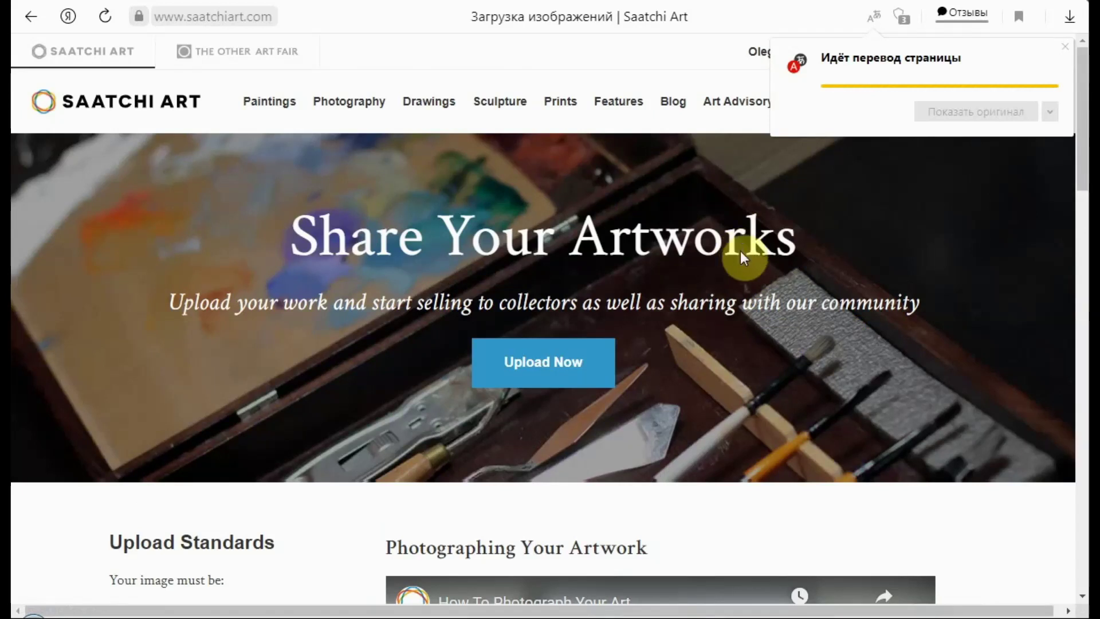
{"action": "scroll", "coordinate": [761, 317], "scroll_direction": "down", "scroll_amount": 3}
{"action": "scroll", "coordinate": [761, 316], "scroll_direction": "up", "scroll_amount": 3}
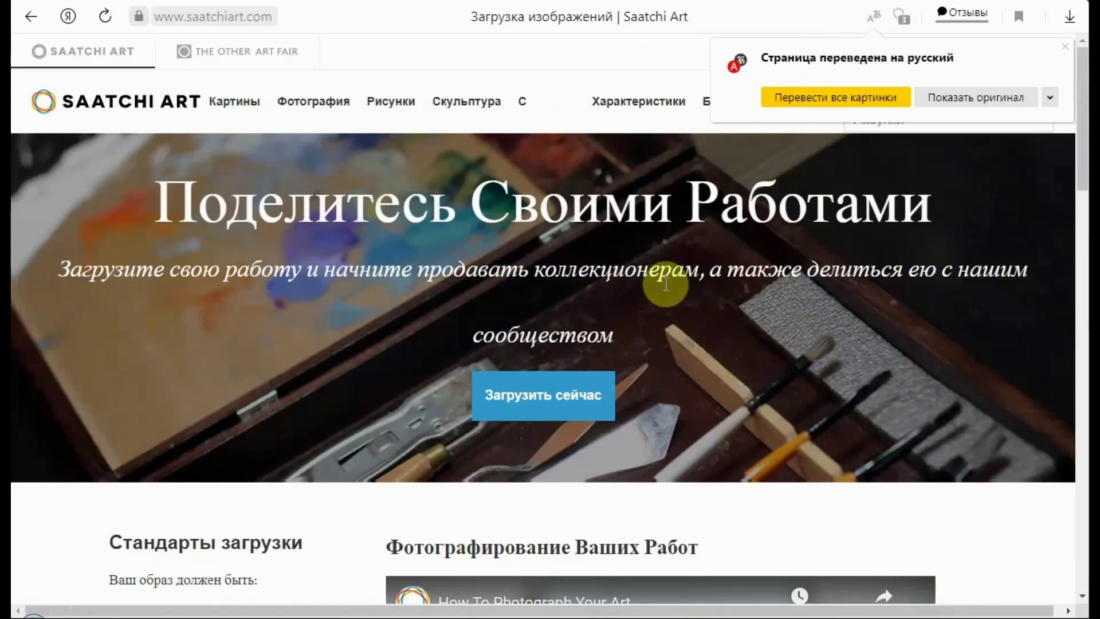
- Go on from the upload page's introduction to the upload form and translate its image file requirements into Russian
{"action": "triple_click", "coordinate": [239, 217]}
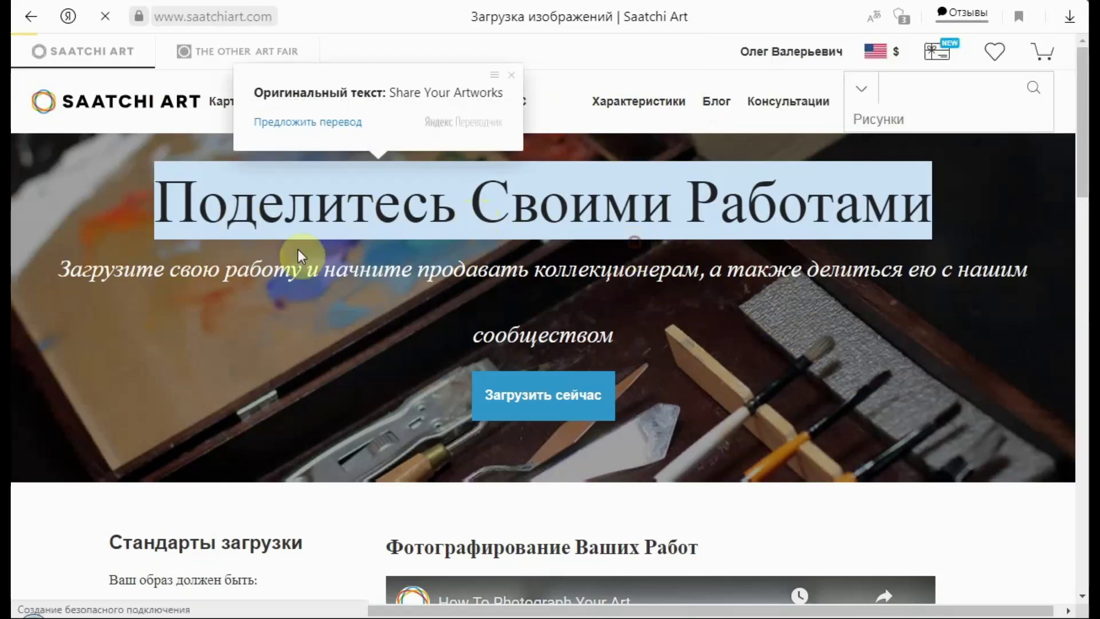
{"action": "left_click", "coordinate": [184, 275]}
{"action": "triple_click", "coordinate": [172, 270]}
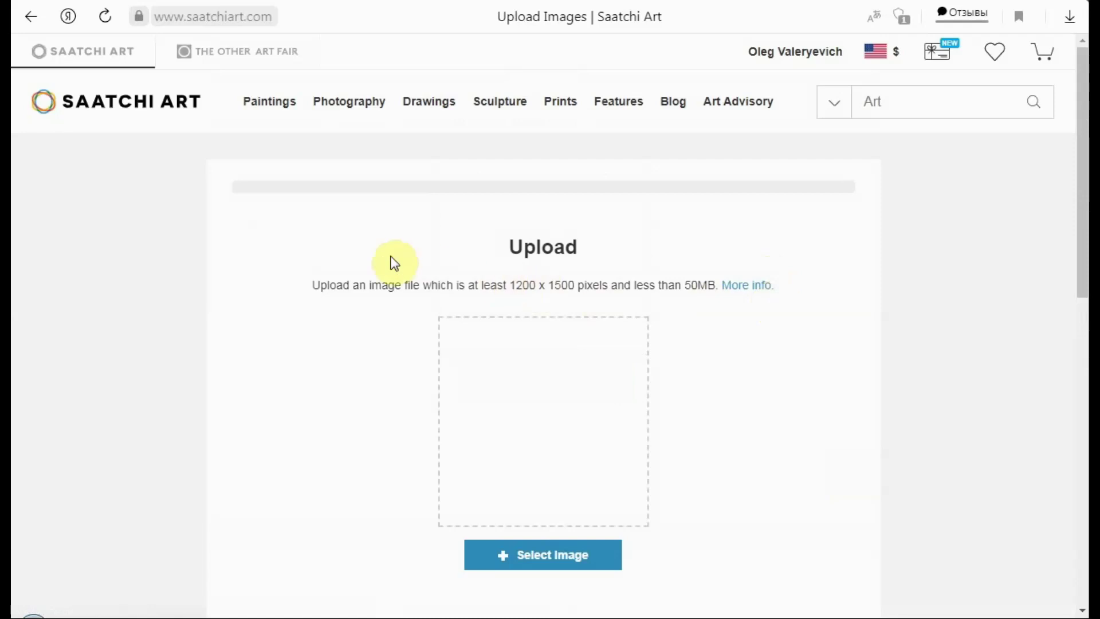
{"action": "left_click", "coordinate": [512, 284]}
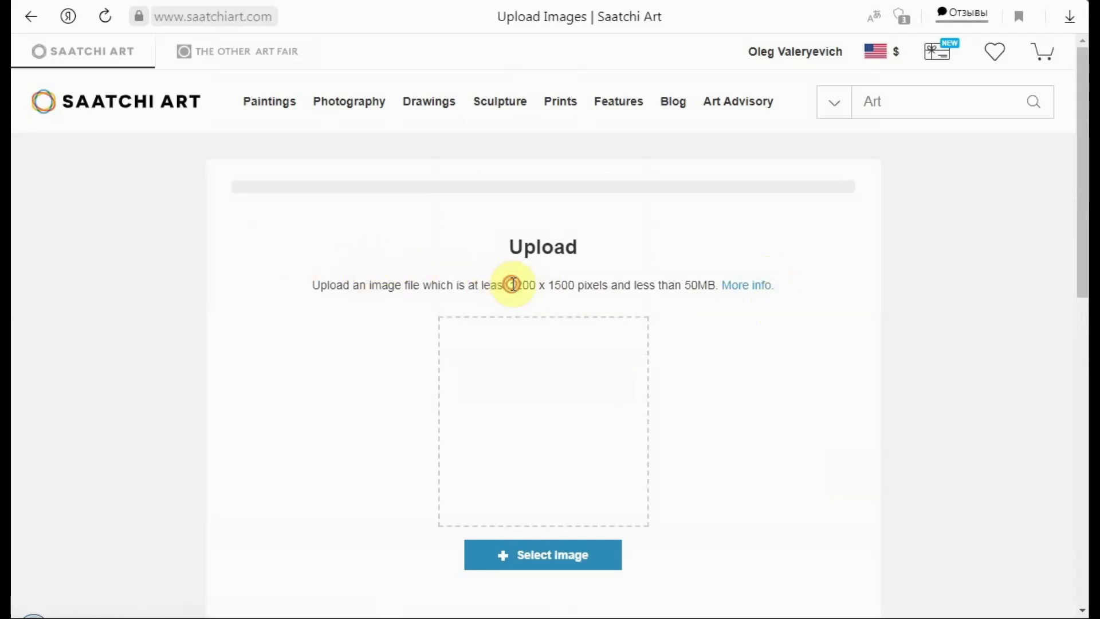
{"action": "triple_click", "coordinate": [512, 285]}
{"action": "right_click", "coordinate": [507, 284]}
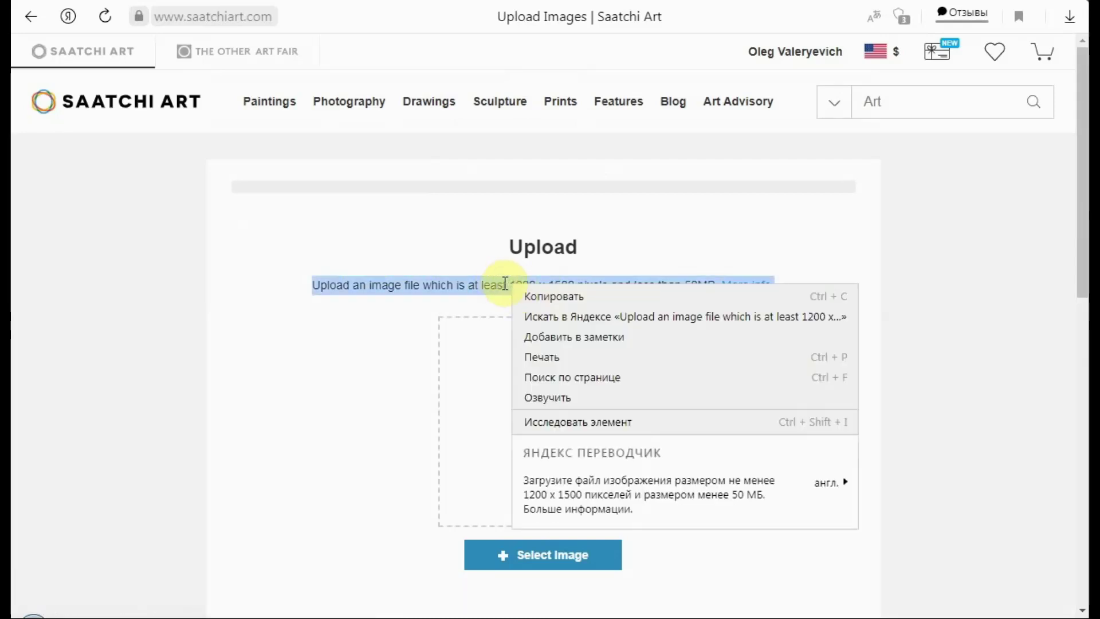
{"action": "key", "text": "Escape"}
- Upload an artwork image and continue to the Subject and Category page
{"action": "left_click", "coordinate": [562, 555]}
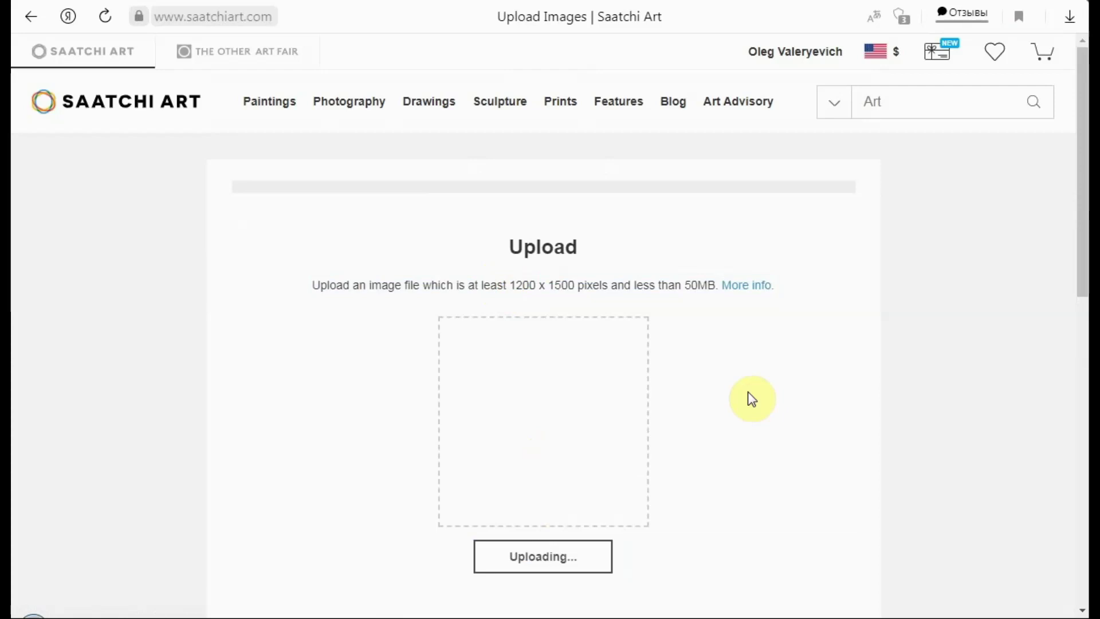
{"action": "scroll", "coordinate": [756, 381], "scroll_direction": "down", "scroll_amount": 3}
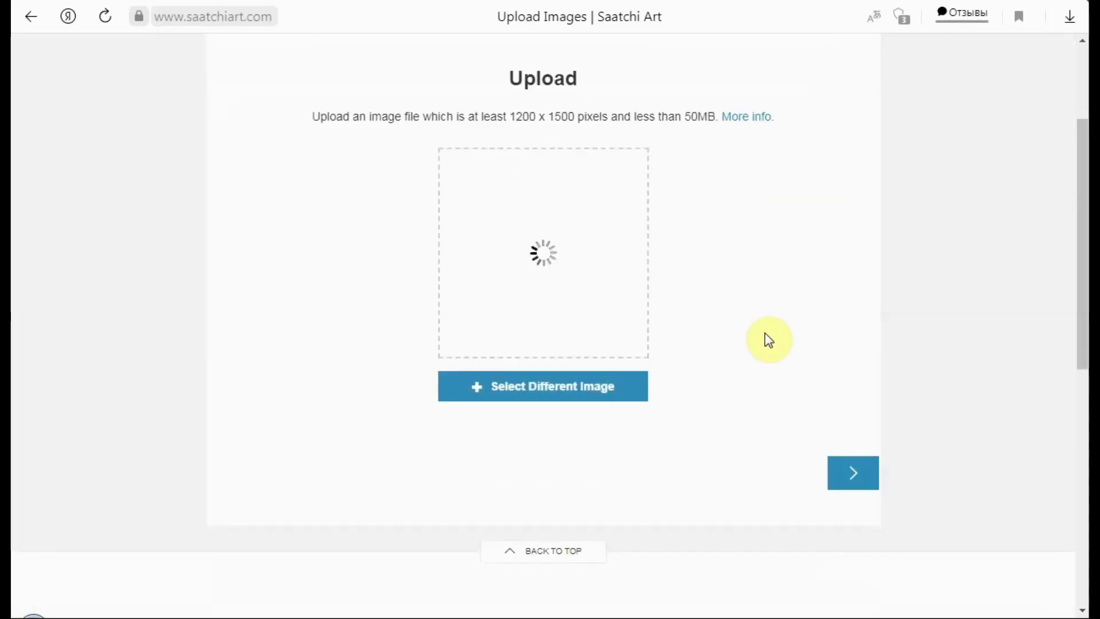
{"action": "scroll", "coordinate": [769, 341], "scroll_direction": "up", "scroll_amount": 1}
{"action": "left_click", "coordinate": [864, 540]}
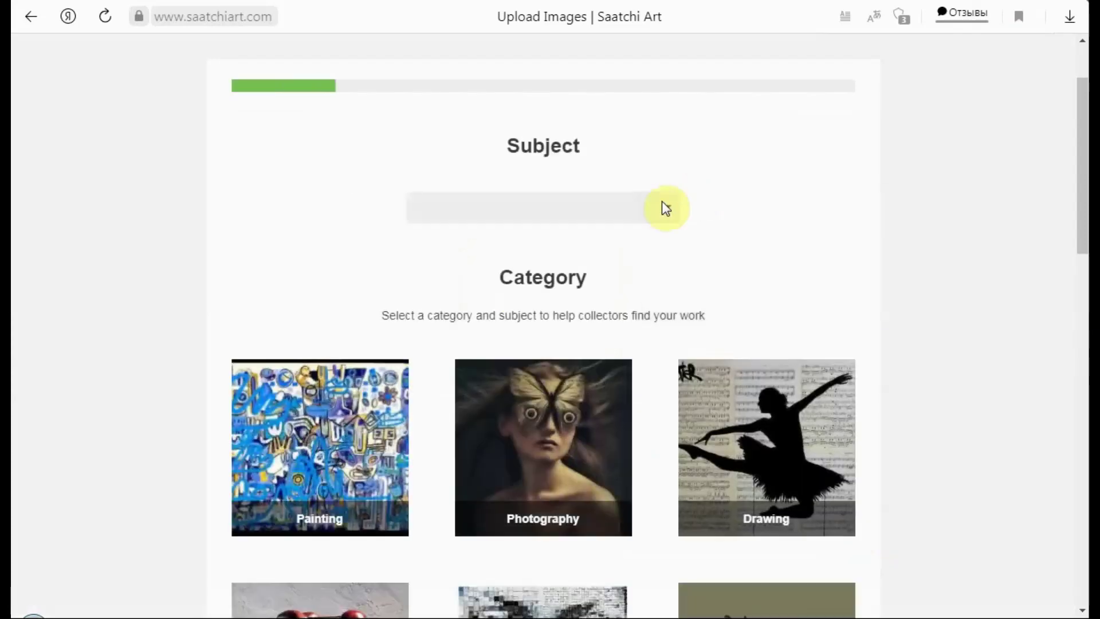
- Set the artwork's subject to Beach
{"action": "left_click", "coordinate": [674, 216]}
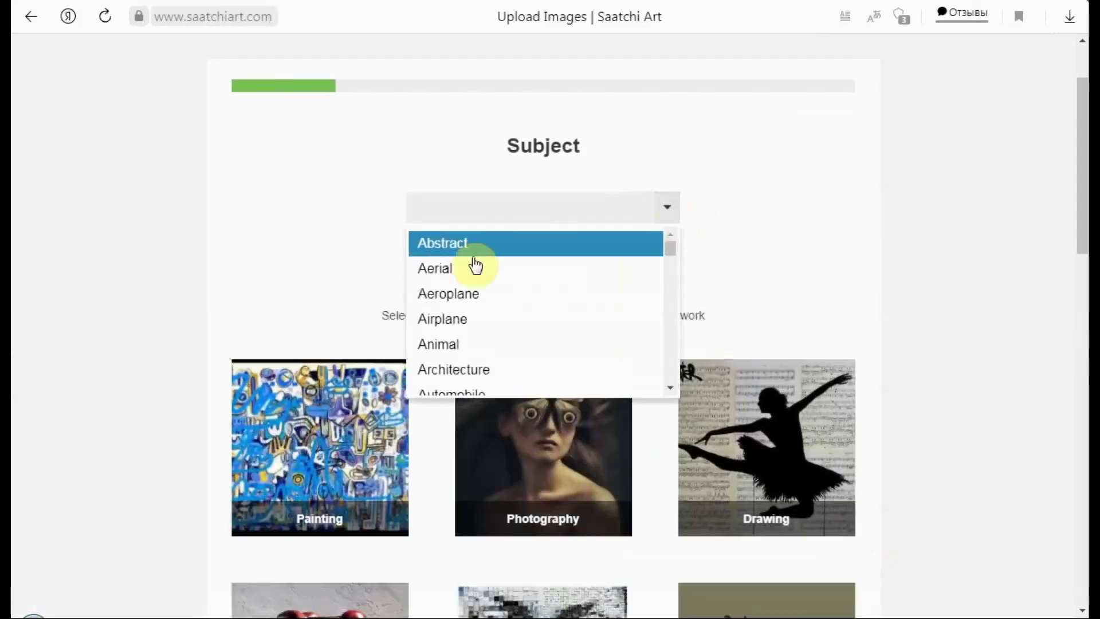
{"action": "scroll", "coordinate": [491, 352], "scroll_direction": "down", "scroll_amount": 3}
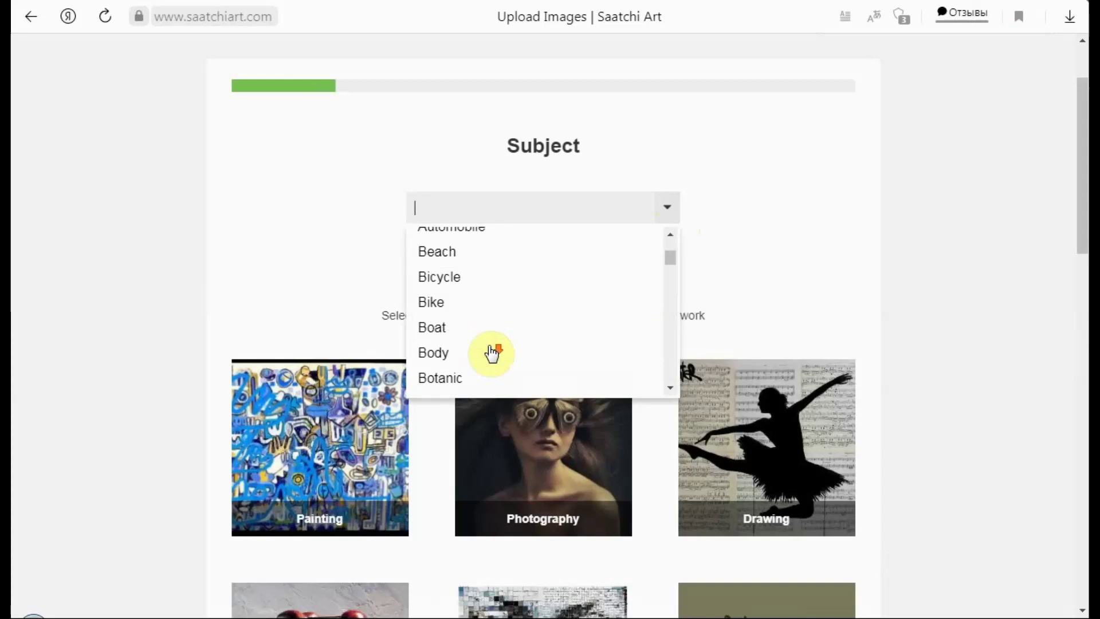
{"action": "left_click", "coordinate": [470, 255]}
- Look through the artwork categories from Painting to Video and continue to the Artwork Status page
{"action": "scroll", "coordinate": [753, 255], "scroll_direction": "down", "scroll_amount": 3}
{"action": "scroll", "coordinate": [303, 289], "scroll_direction": "down", "scroll_amount": 2}
{"action": "scroll", "coordinate": [632, 263], "scroll_direction": "down", "scroll_amount": 6}
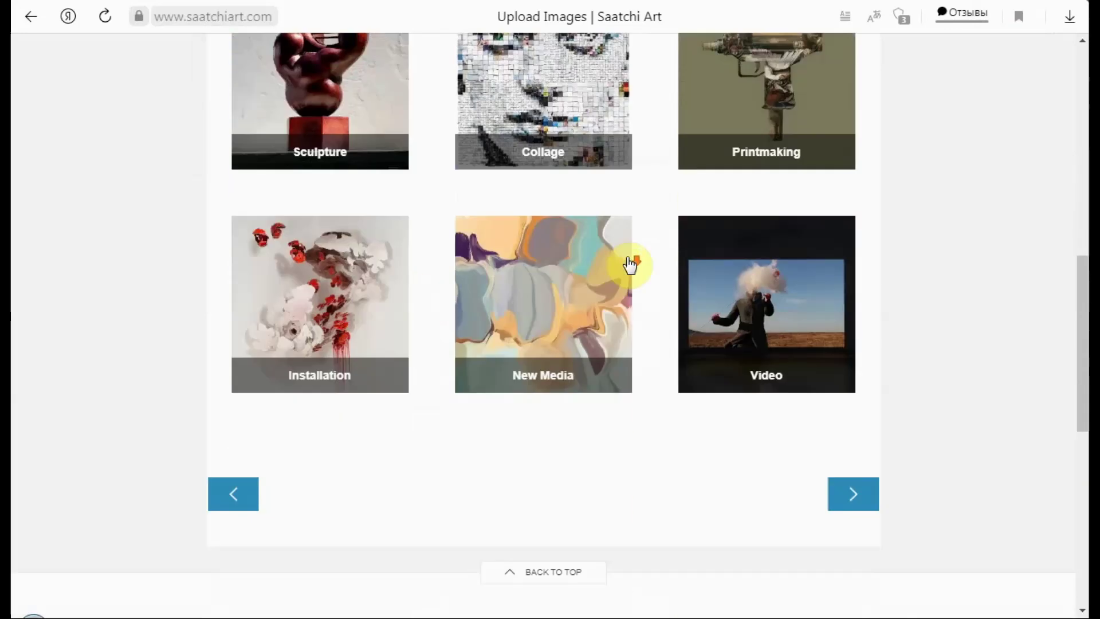
{"action": "scroll", "coordinate": [628, 264], "scroll_direction": "up", "scroll_amount": 7}
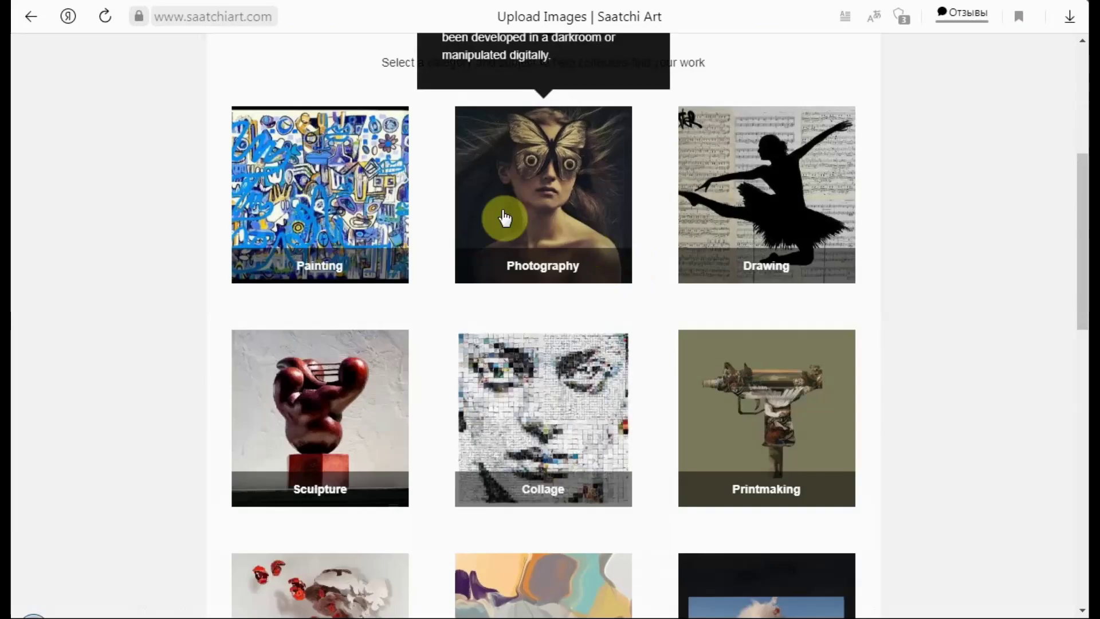
{"action": "scroll", "coordinate": [820, 499], "scroll_direction": "down", "scroll_amount": 4}
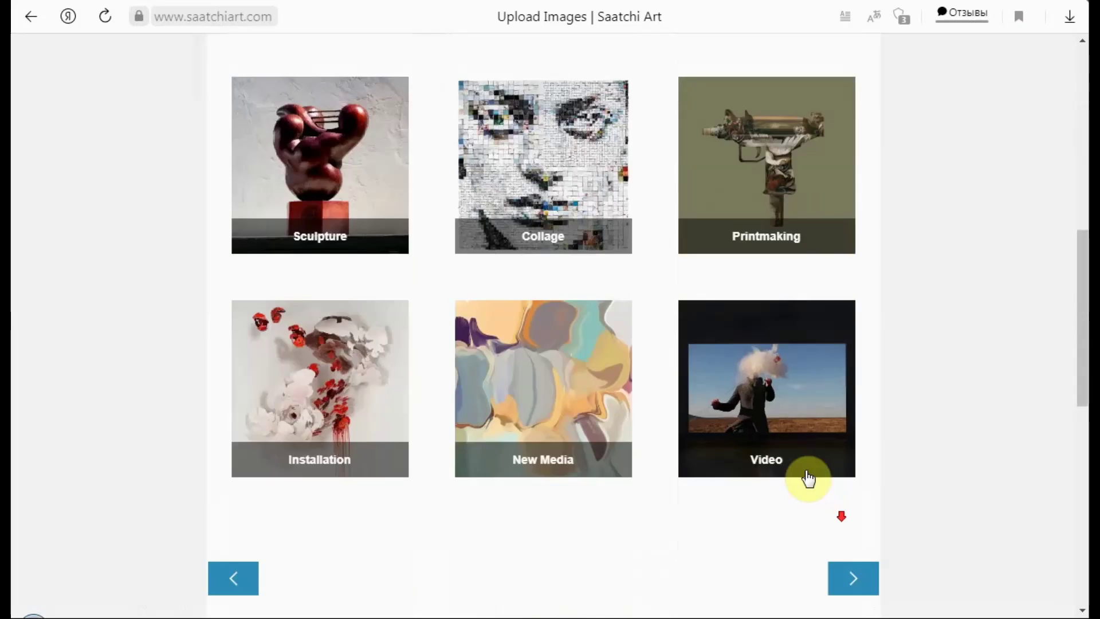
{"action": "left_click", "coordinate": [860, 576]}
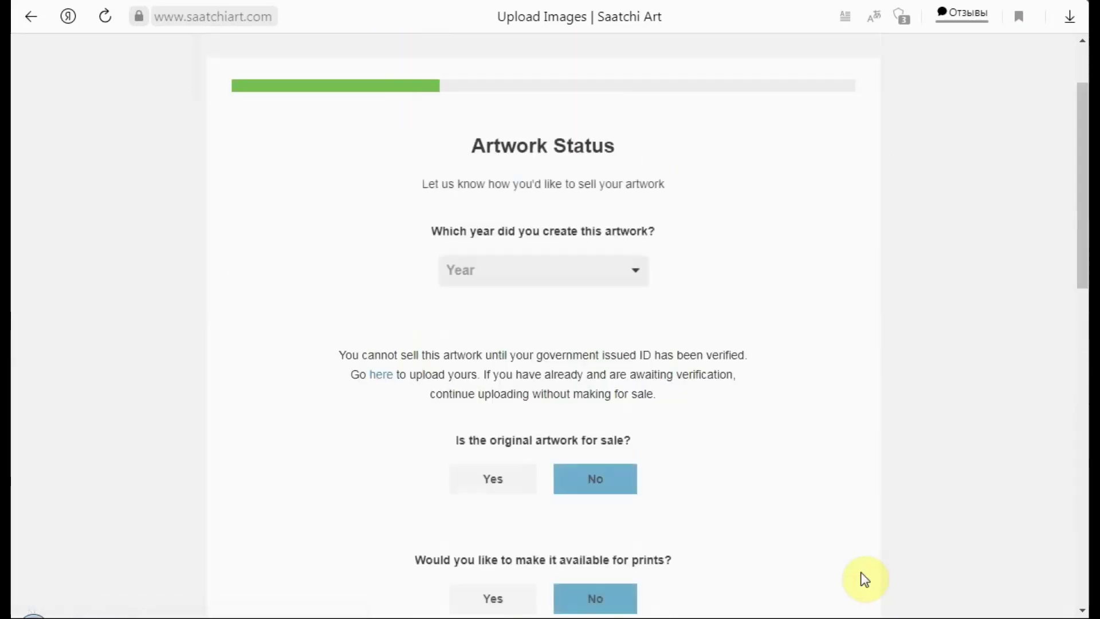
- Translate the question about the artwork's creation year into Russian and set the year to 2021
{"action": "triple_click", "coordinate": [533, 229]}
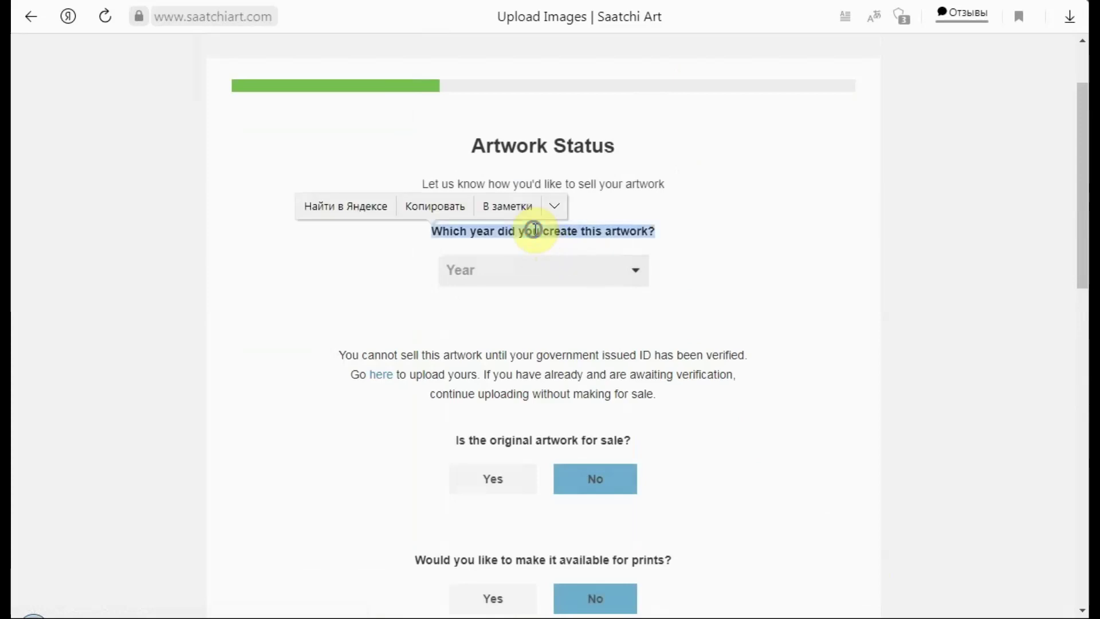
{"action": "right_click", "coordinate": [534, 232]}
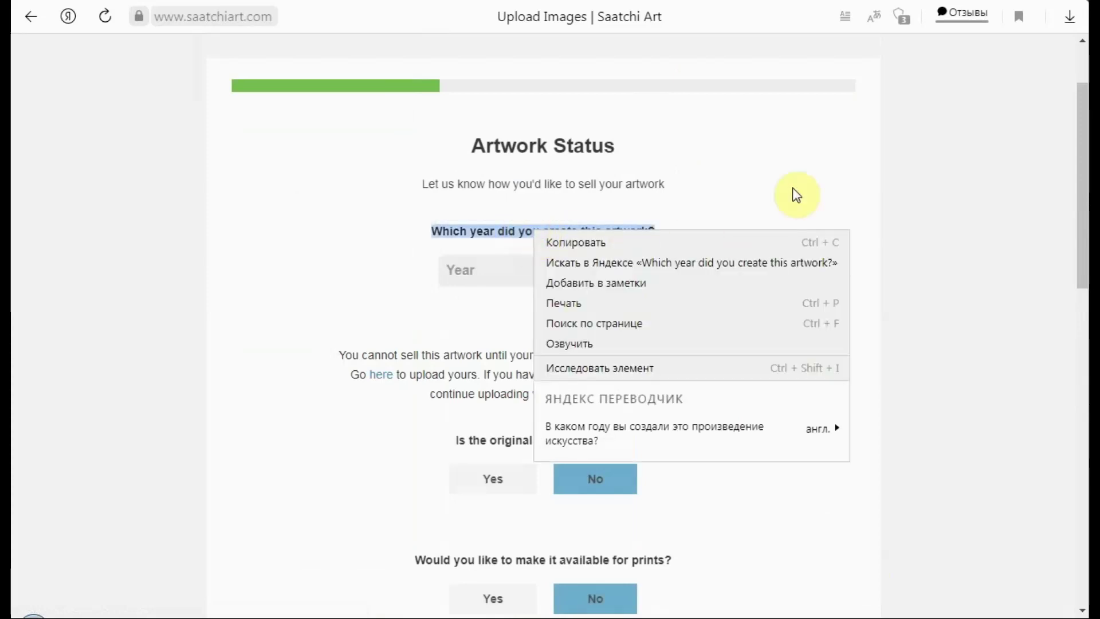
{"action": "left_click", "coordinate": [834, 181]}
{"action": "left_click", "coordinate": [645, 278]}
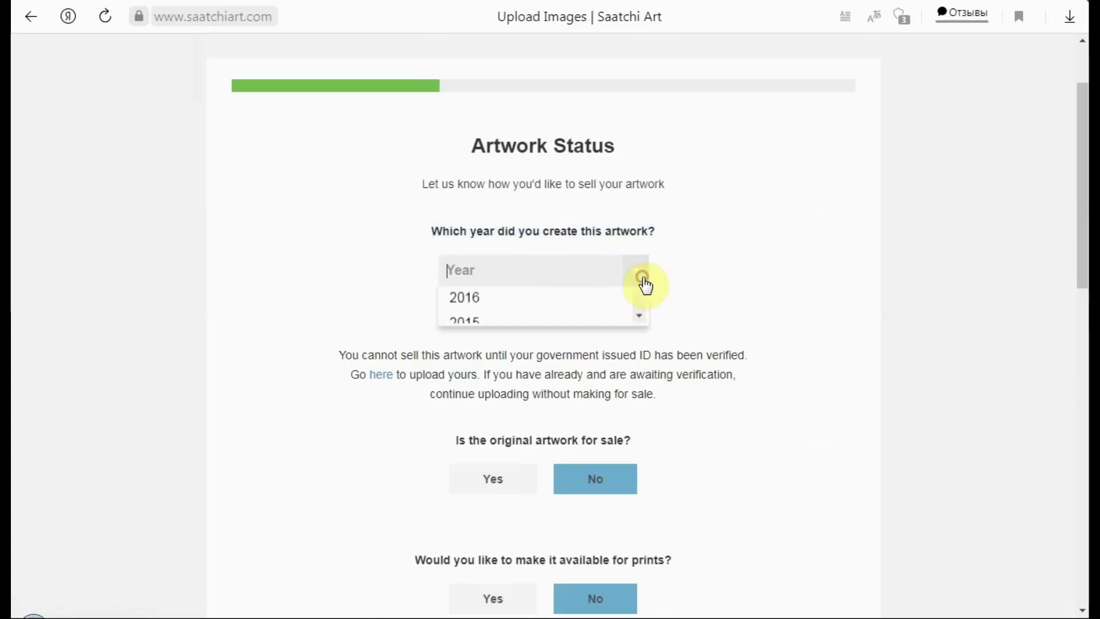
{"action": "left_click", "coordinate": [600, 321]}
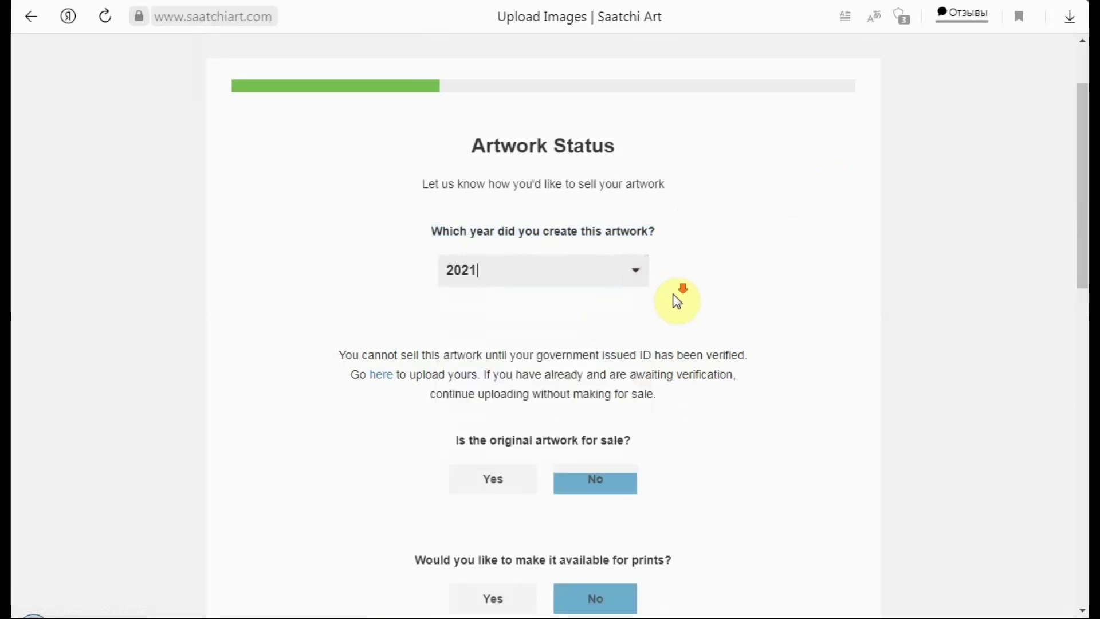
- Review the original sale, prints and copyright questions, and try to continue without answering the copyright question
{"action": "scroll", "coordinate": [676, 300], "scroll_direction": "down", "scroll_amount": 3}
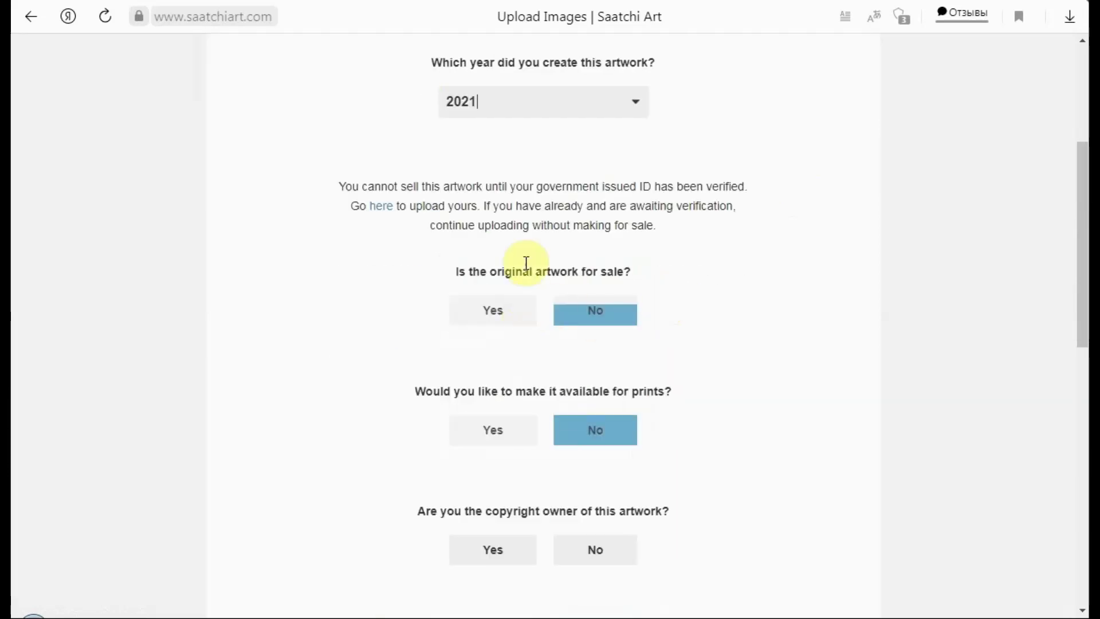
{"action": "scroll", "coordinate": [670, 304], "scroll_direction": "down", "scroll_amount": 5}
{"action": "scroll", "coordinate": [665, 302], "scroll_direction": "up", "scroll_amount": 5}
{"action": "scroll", "coordinate": [846, 593], "scroll_direction": "down", "scroll_amount": 3}
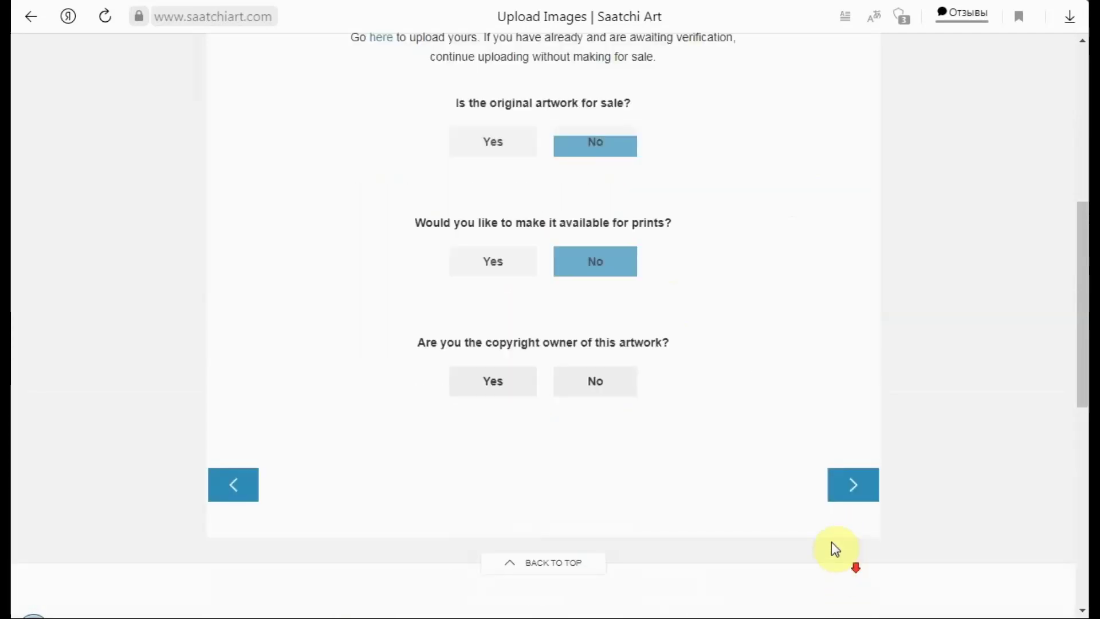
{"action": "left_click", "coordinate": [853, 498]}
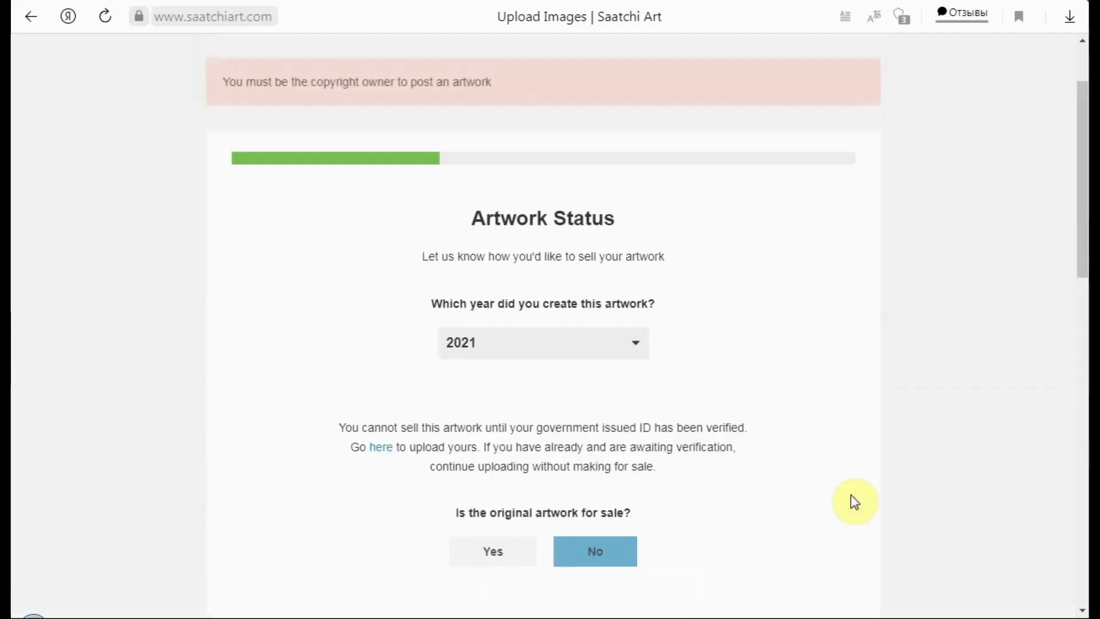
- Translate the Artwork Status page into Russian and review its questions about sale, prints and copyright
{"action": "right_click", "coordinate": [728, 274]}
{"action": "left_click", "coordinate": [810, 394]}
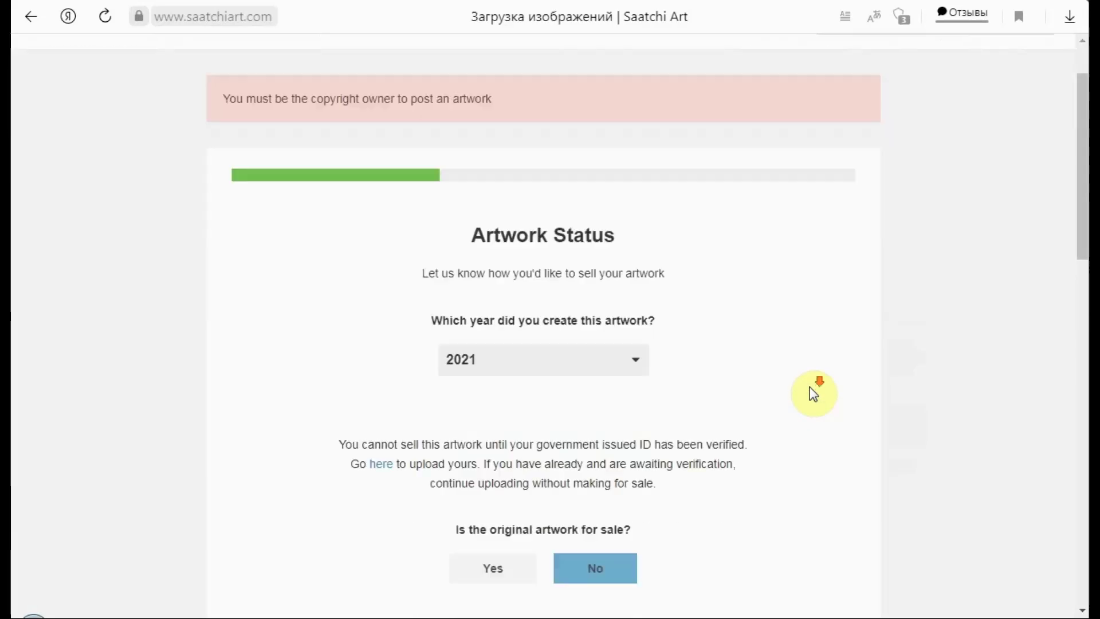
{"action": "scroll", "coordinate": [813, 393], "scroll_direction": "down", "scroll_amount": 1}
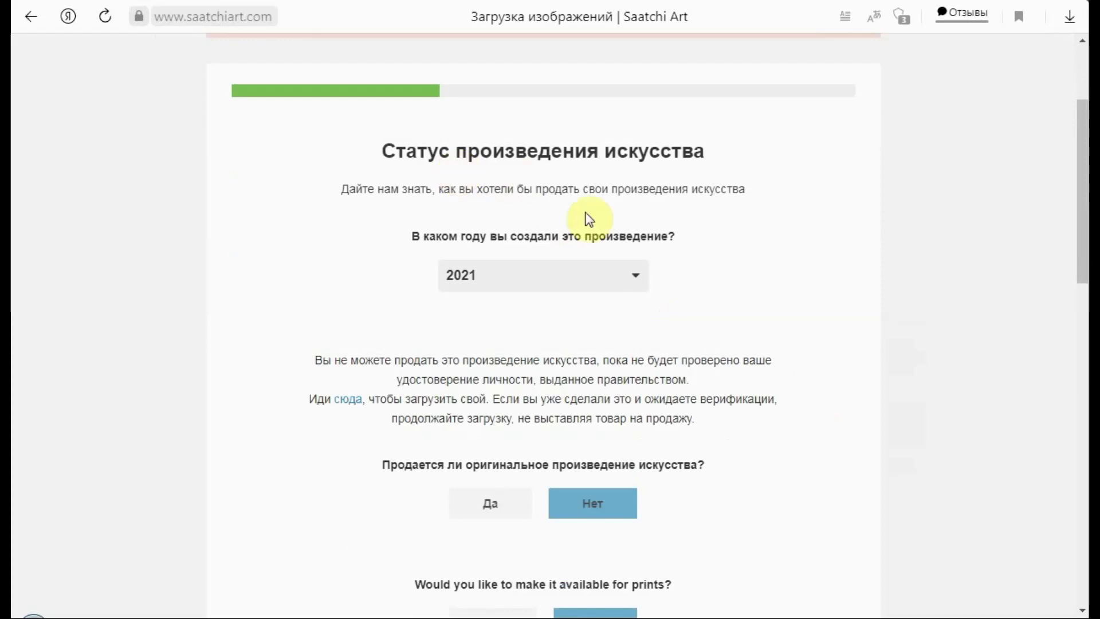
{"action": "scroll", "coordinate": [656, 291], "scroll_direction": "down", "scroll_amount": 3}
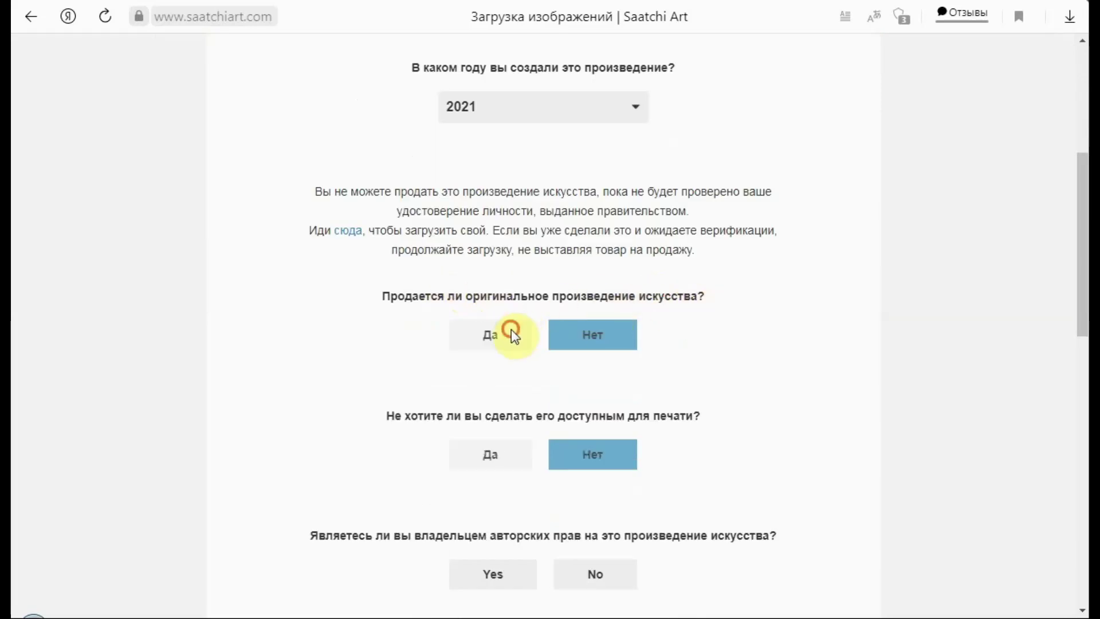
{"action": "scroll", "coordinate": [505, 327], "scroll_direction": "up", "scroll_amount": 2}
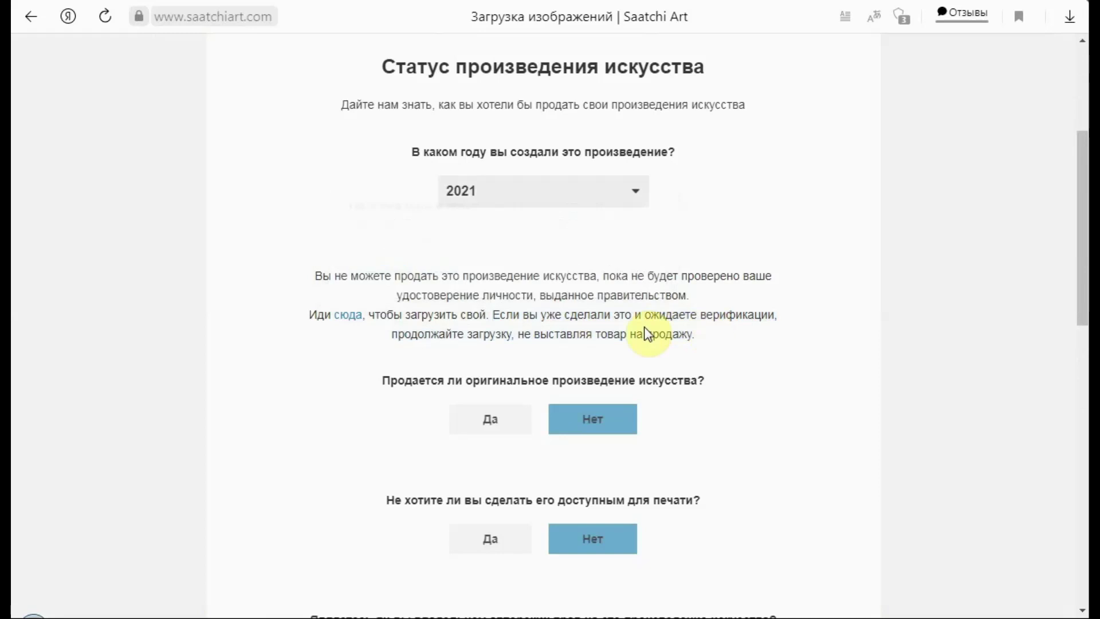
- Read the notice about verifying a government-issued ID before selling, comparing the translated sentences with the original English text
{"action": "mouse_move", "coordinate": [465, 318]}
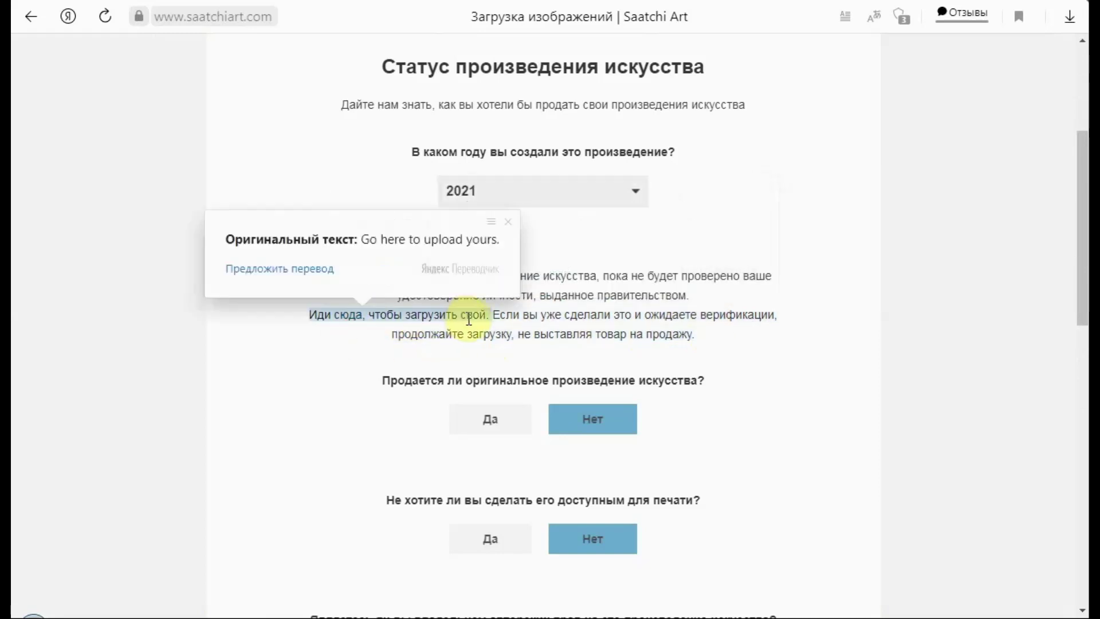
{"action": "mouse_move", "coordinate": [562, 315]}
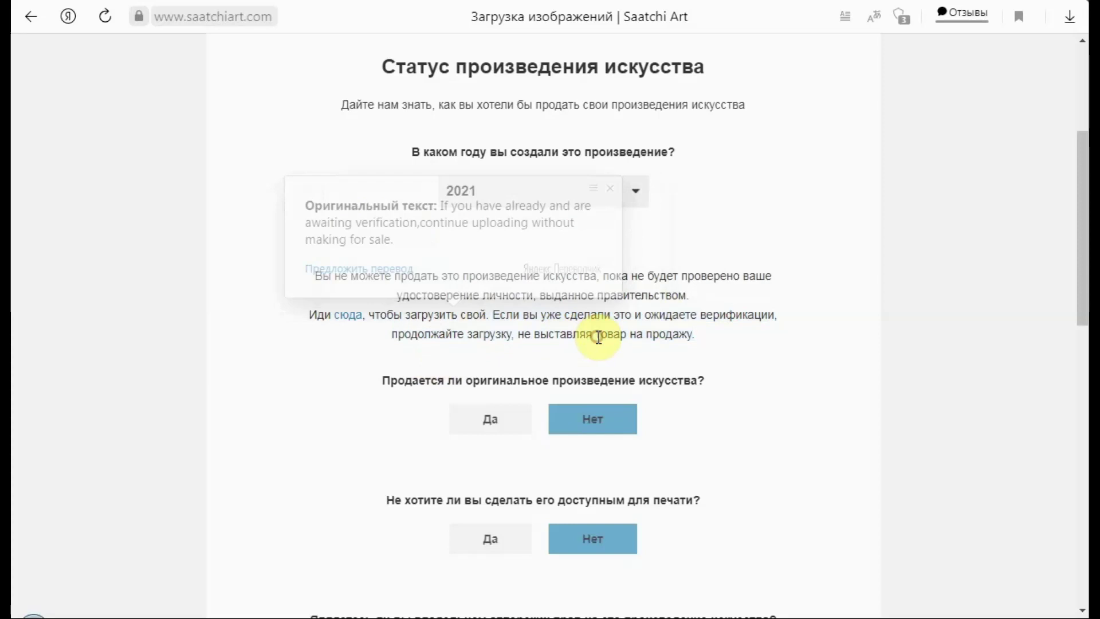
{"action": "mouse_move", "coordinate": [461, 277]}
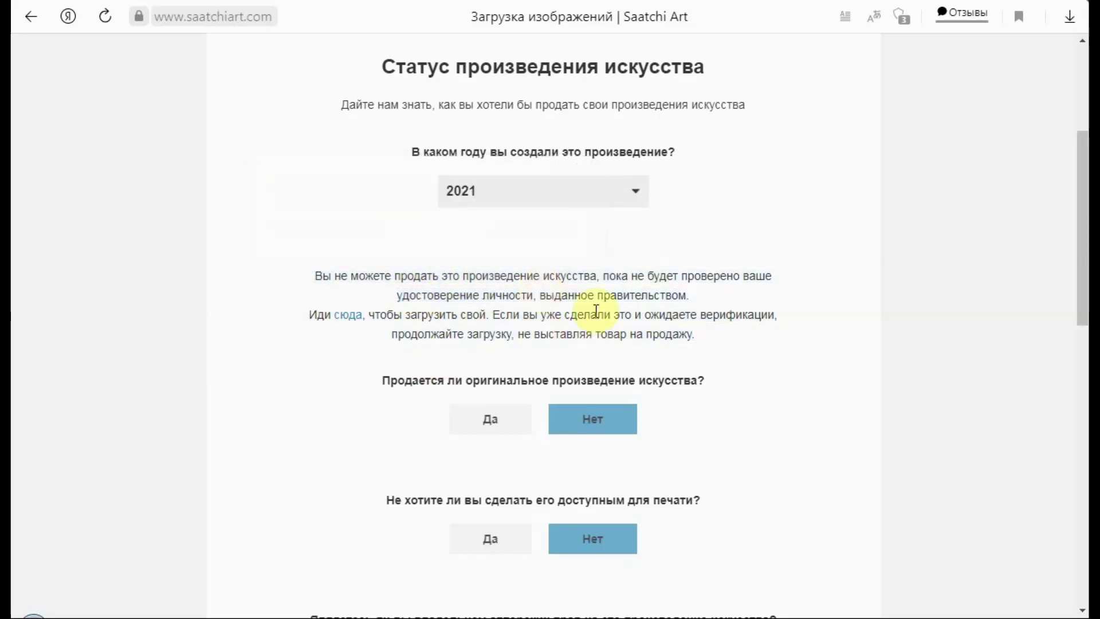
{"action": "scroll", "coordinate": [551, 290], "scroll_direction": "down", "scroll_amount": 7}
{"action": "scroll", "coordinate": [700, 369], "scroll_direction": "up", "scroll_amount": 7}
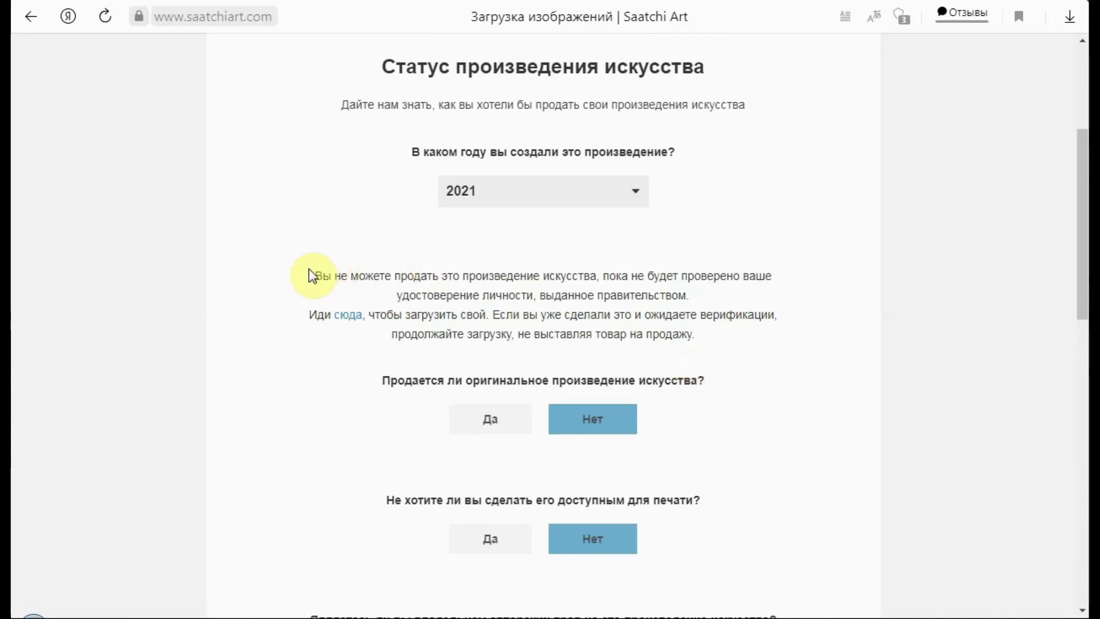
{"action": "left_click_drag", "start_coordinate": [319, 271], "coordinate": [689, 342]}
{"action": "left_click", "coordinate": [534, 310]}
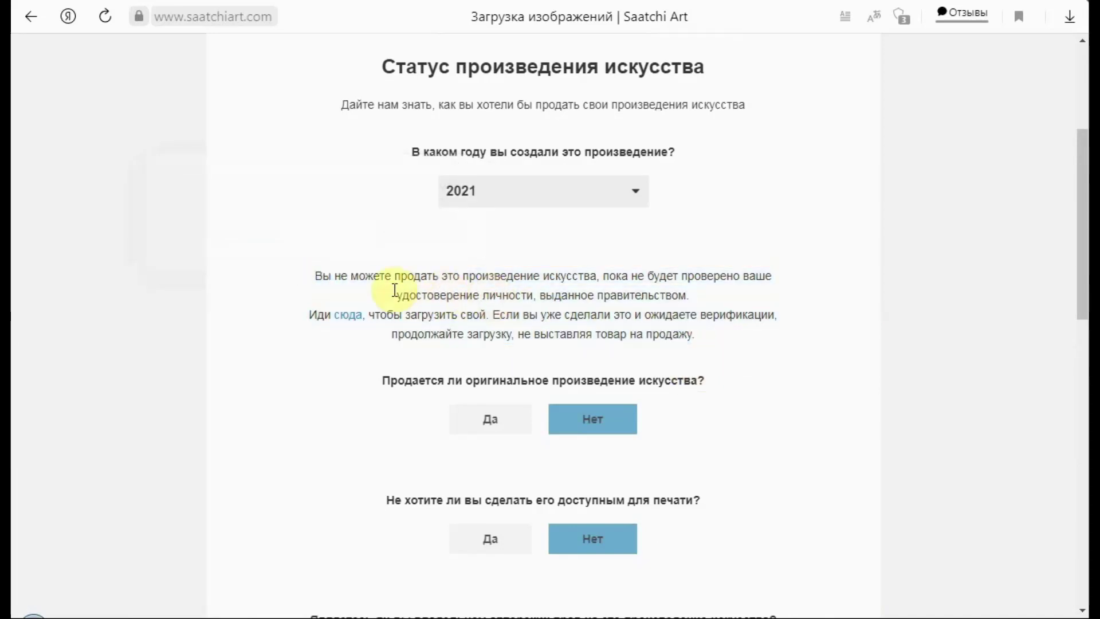
{"action": "scroll", "coordinate": [585, 312], "scroll_direction": "up", "scroll_amount": 4}
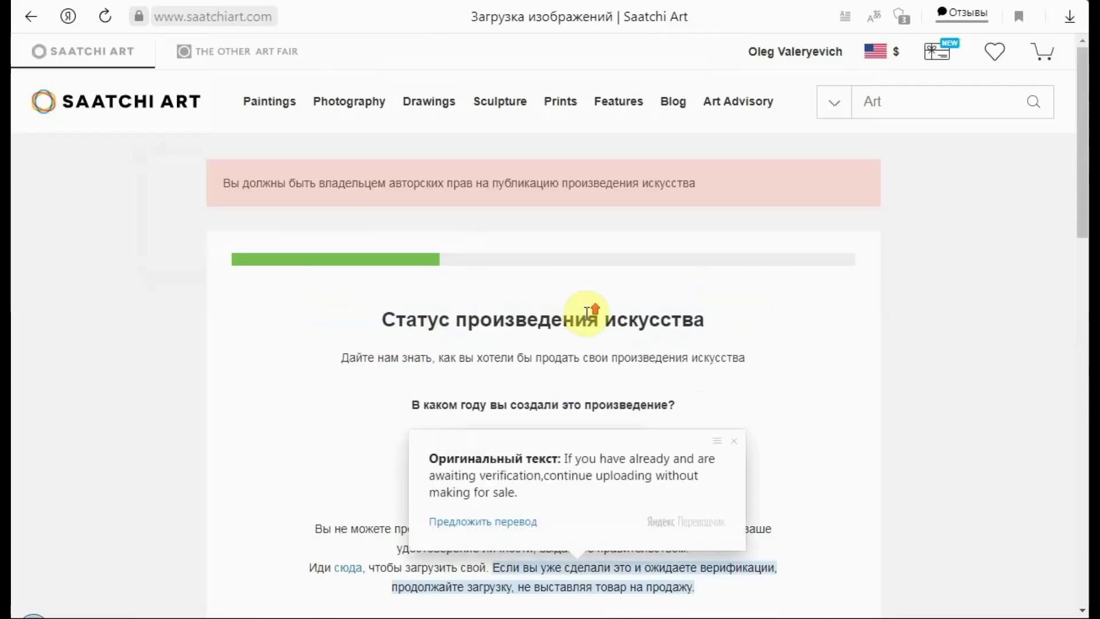
- Go to the artist profile and open its Address and Identification settings to examine the address fields and government ID upload
{"action": "mouse_move", "coordinate": [774, 69]}
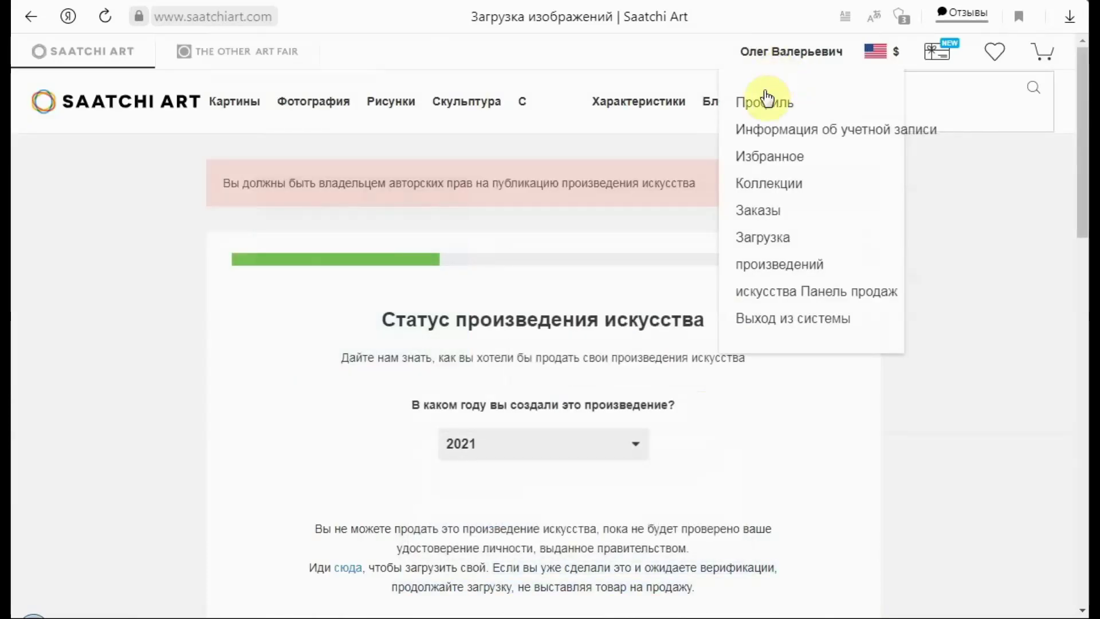
{"action": "left_click", "coordinate": [778, 111]}
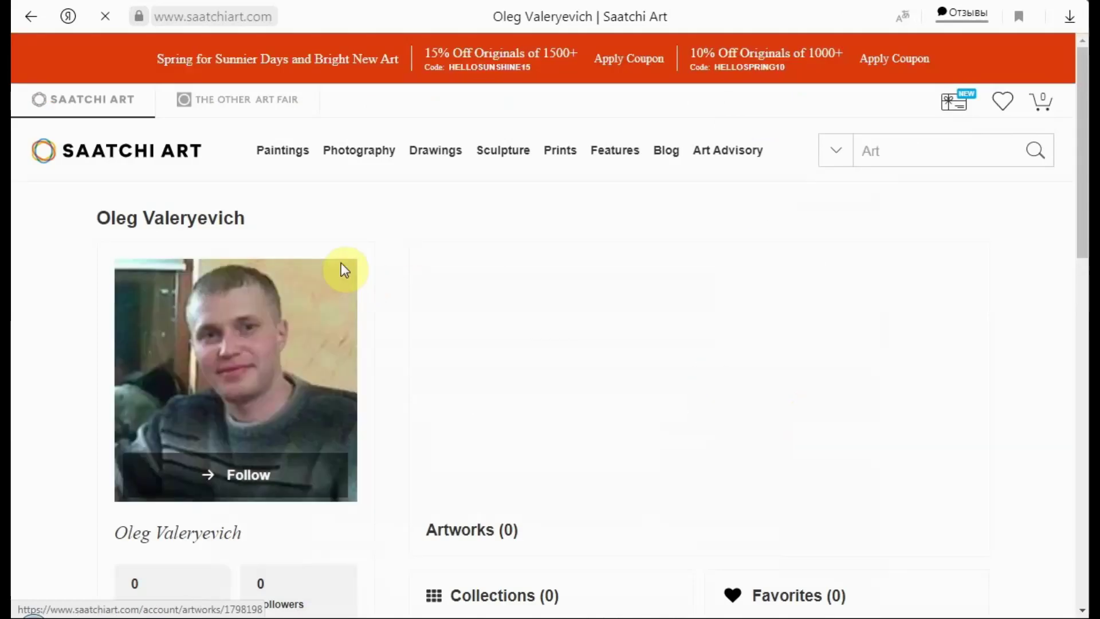
{"action": "scroll", "coordinate": [306, 249], "scroll_direction": "down", "scroll_amount": 3}
{"action": "scroll", "coordinate": [475, 334], "scroll_direction": "up", "scroll_amount": 3}
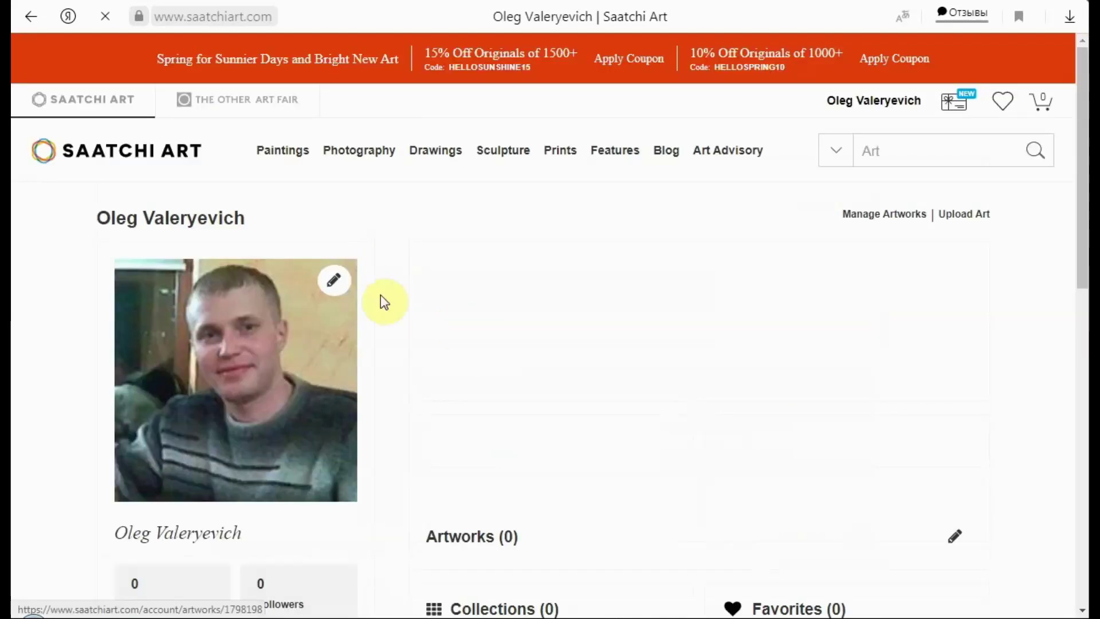
{"action": "left_click", "coordinate": [327, 280]}
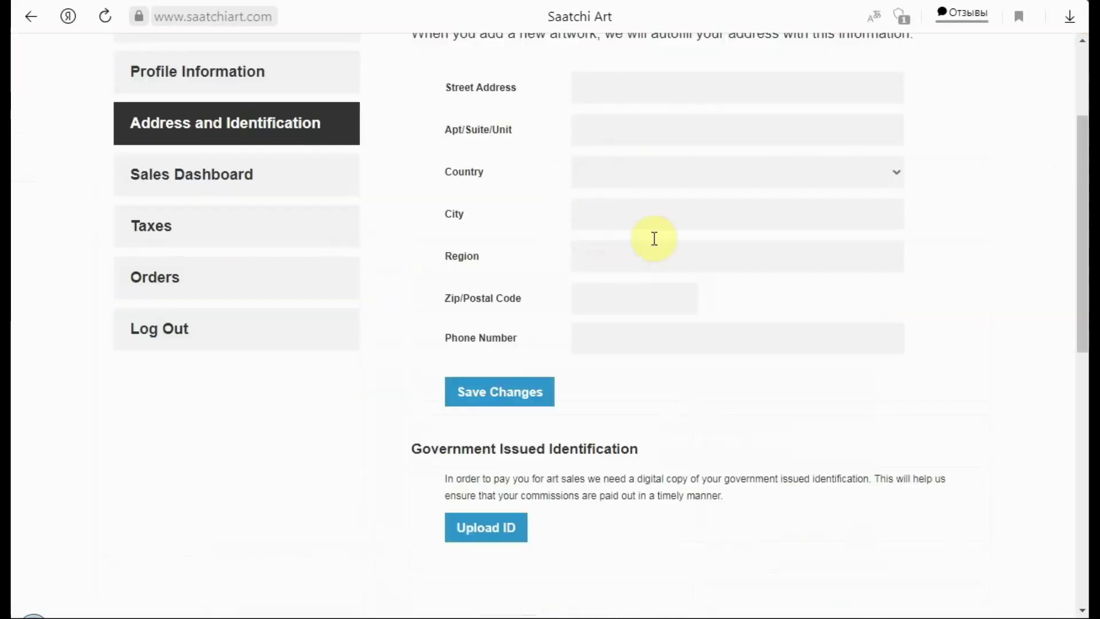
{"action": "scroll", "coordinate": [468, 427], "scroll_direction": "down", "scroll_amount": 2}
{"action": "scroll", "coordinate": [597, 432], "scroll_direction": "up", "scroll_amount": 5}
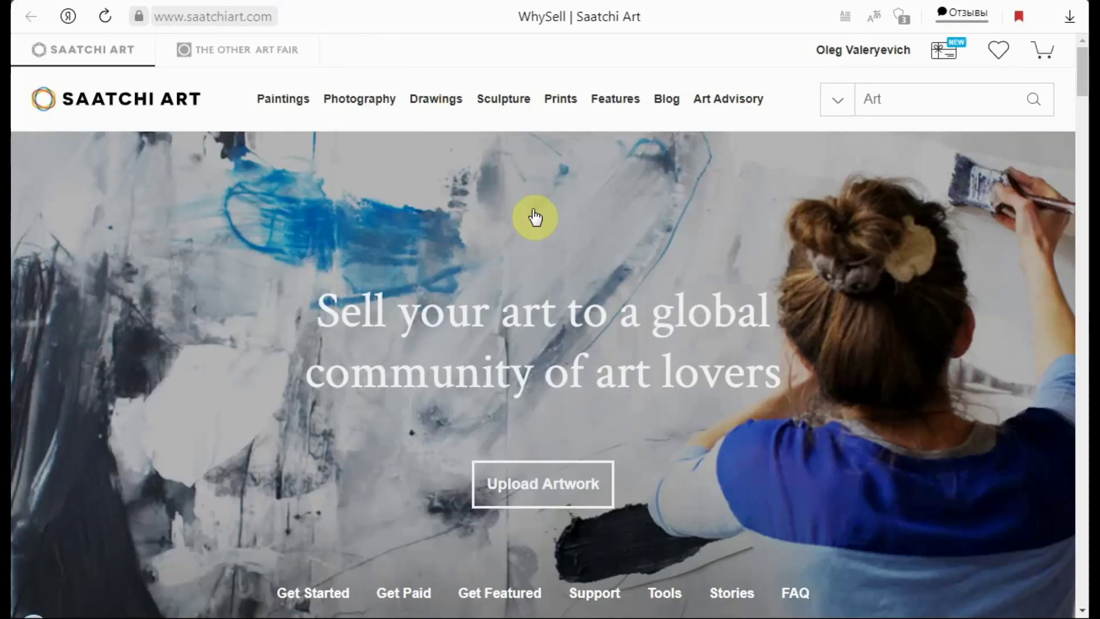
- Look over the page about selling art and preview the site's Drawings and Photography categories
{"action": "scroll", "coordinate": [719, 335], "scroll_direction": "down", "scroll_amount": 8}
{"action": "scroll", "coordinate": [722, 337], "scroll_direction": "down", "scroll_amount": 5}
{"action": "scroll", "coordinate": [720, 336], "scroll_direction": "up", "scroll_amount": 10}
{"action": "scroll", "coordinate": [725, 343], "scroll_direction": "up", "scroll_amount": 5}
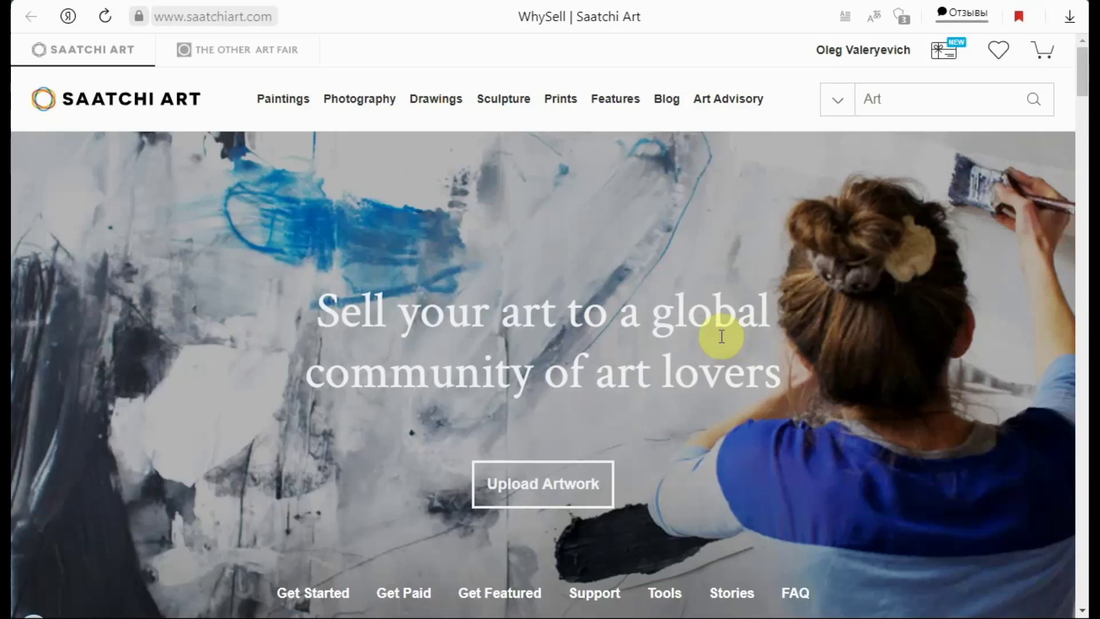
{"action": "mouse_move", "coordinate": [500, 113]}
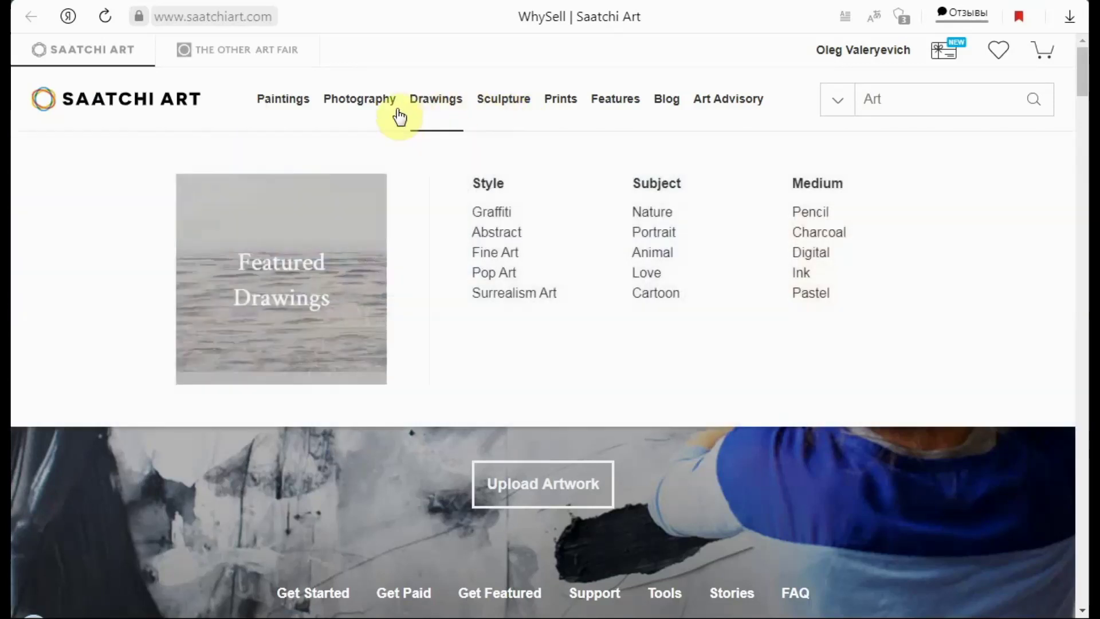
{"action": "mouse_move", "coordinate": [348, 104]}
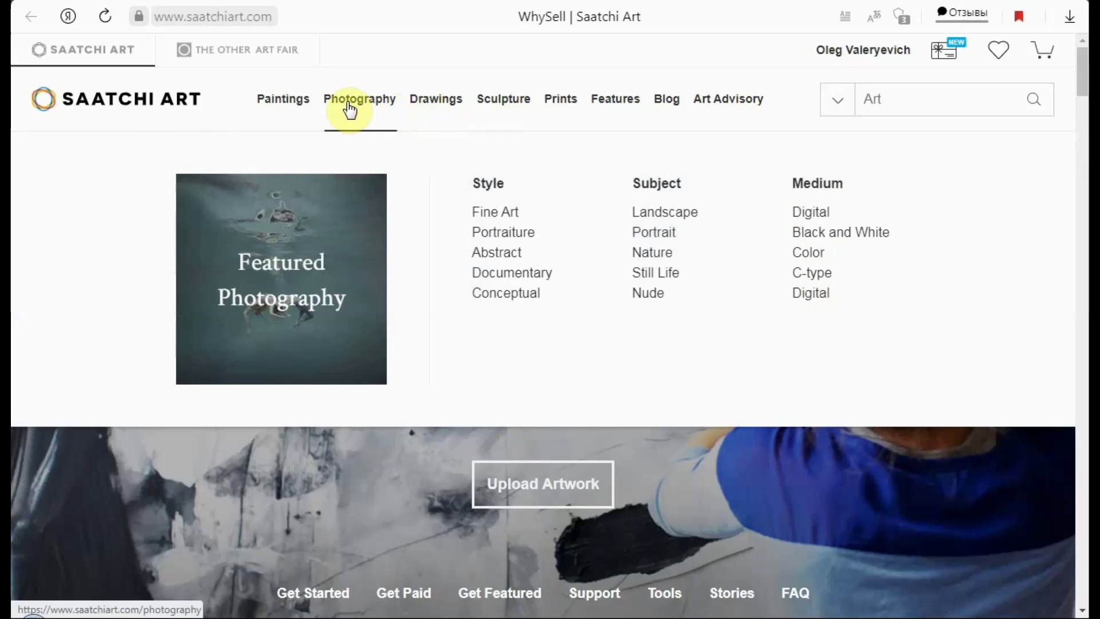
- Open the Sculpture catalogue and browse the original sculptures for sale, their prices and the available filters
{"action": "left_click", "coordinate": [489, 103]}
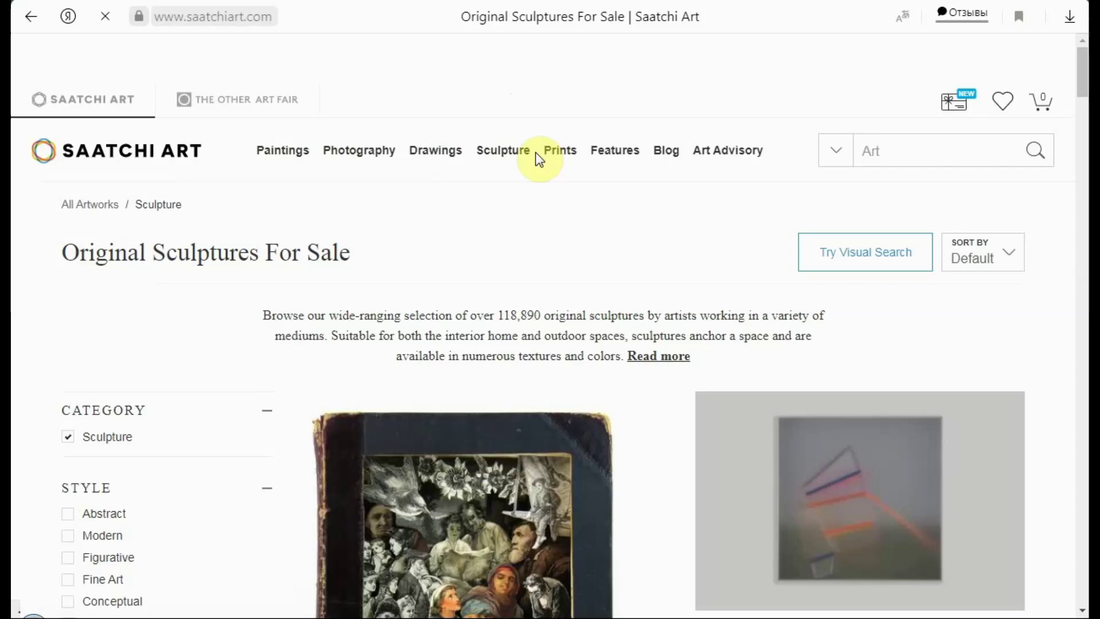
{"action": "scroll", "coordinate": [677, 276], "scroll_direction": "down", "scroll_amount": 15}
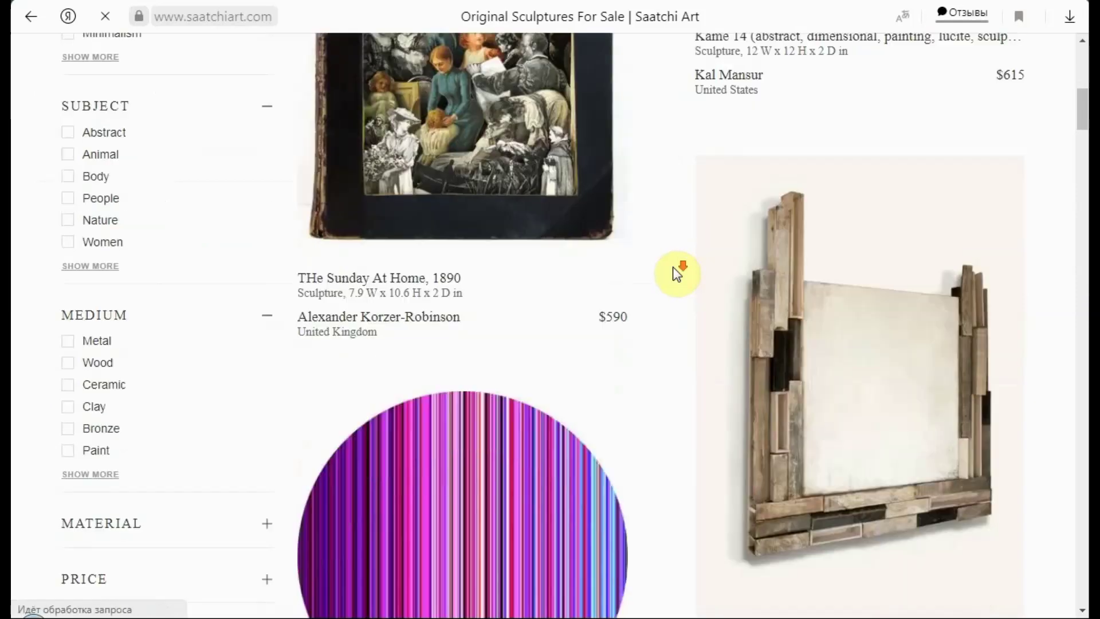
{"action": "scroll", "coordinate": [682, 287], "scroll_direction": "up", "scroll_amount": 15}
{"action": "scroll", "coordinate": [720, 307], "scroll_direction": "down", "scroll_amount": 16}
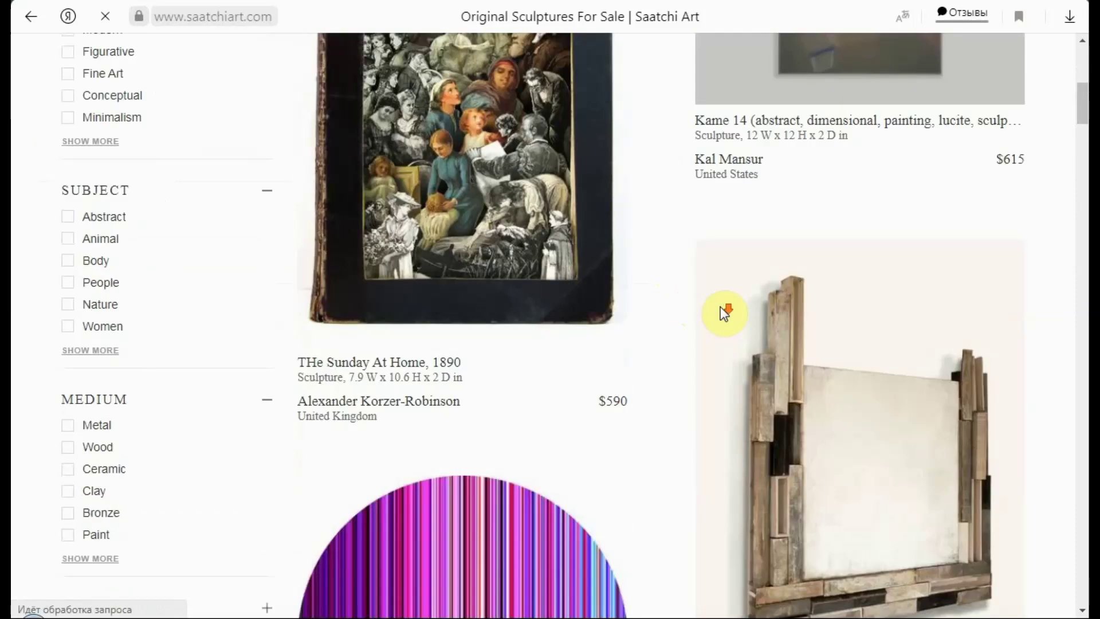
{"action": "scroll", "coordinate": [724, 315], "scroll_direction": "down", "scroll_amount": 18}
{"action": "scroll", "coordinate": [723, 314], "scroll_direction": "up", "scroll_amount": 14}
{"action": "scroll", "coordinate": [724, 315], "scroll_direction": "up", "scroll_amount": 20}
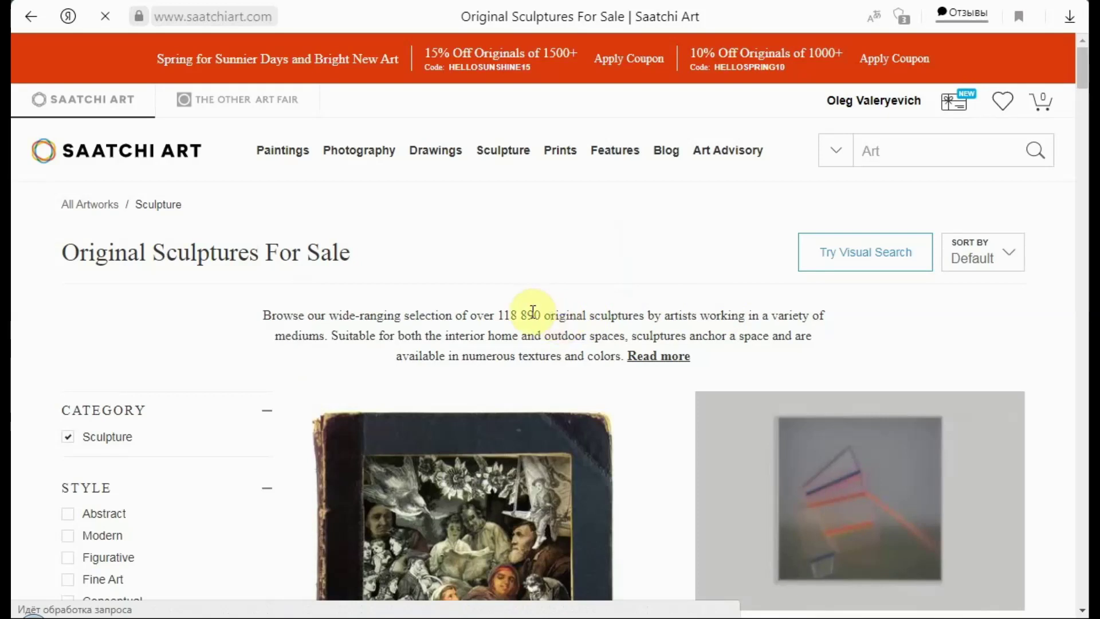
- Preview the Features and Prints categories, then open the Animal prints and browse the artworks with their prices
{"action": "mouse_move", "coordinate": [633, 155]}
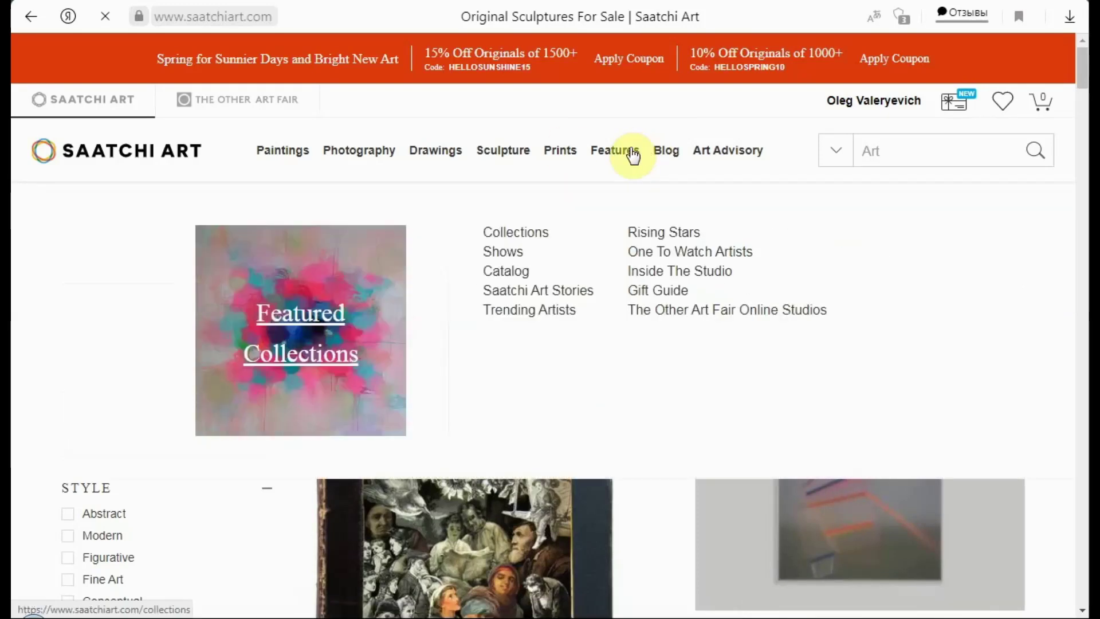
{"action": "mouse_move", "coordinate": [561, 154]}
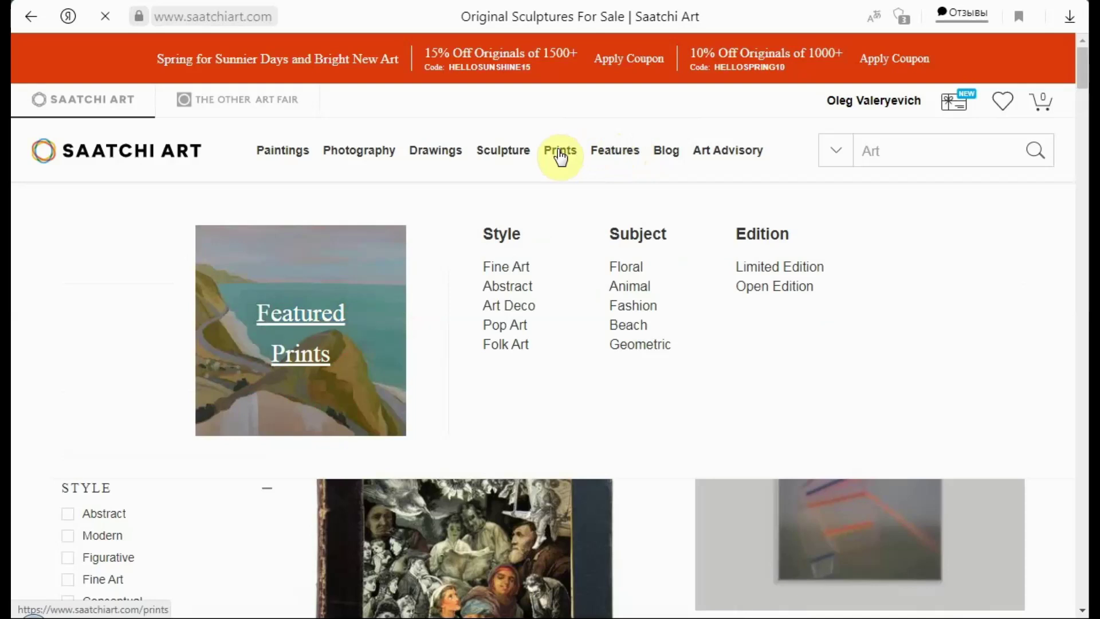
{"action": "left_click", "coordinate": [629, 289]}
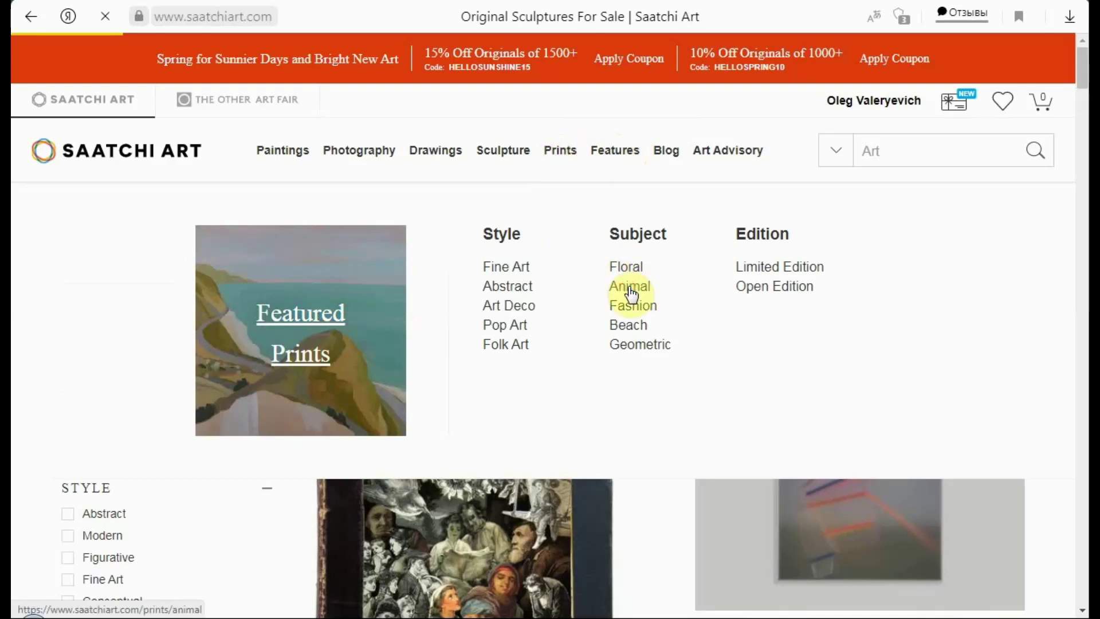
{"action": "scroll", "coordinate": [632, 294], "scroll_direction": "down", "scroll_amount": 3}
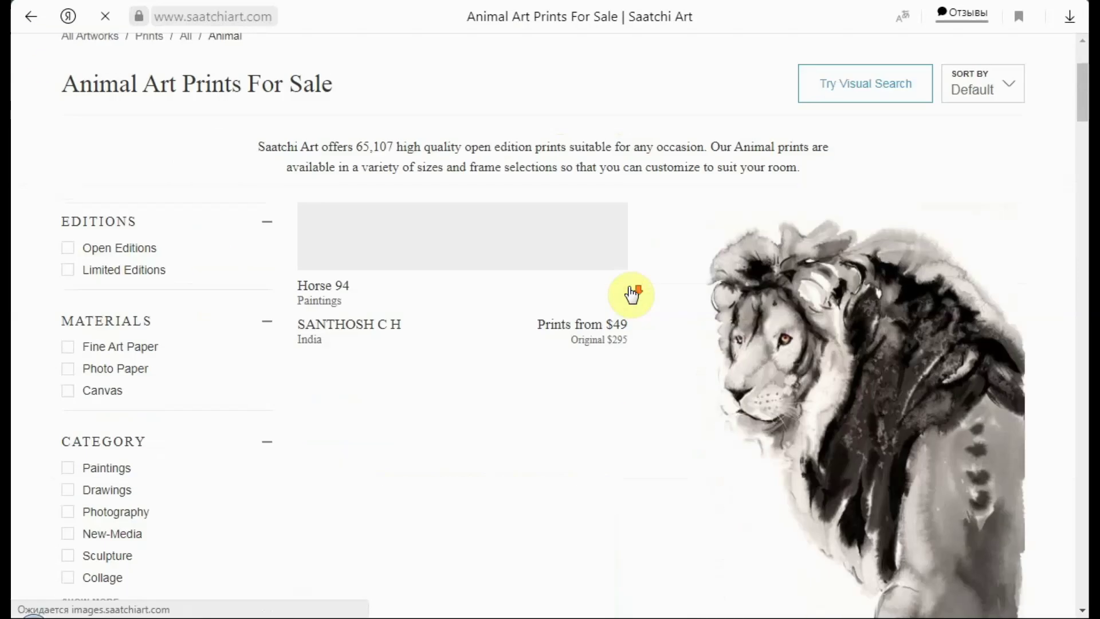
{"action": "scroll", "coordinate": [483, 198], "scroll_direction": "down", "scroll_amount": 9}
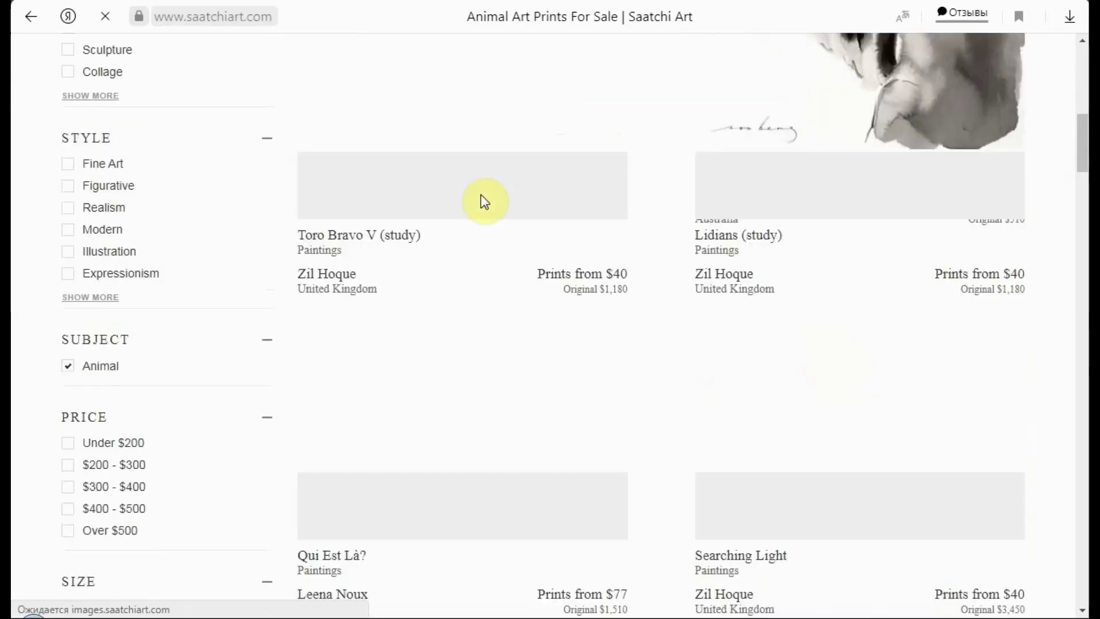
{"action": "scroll", "coordinate": [795, 249], "scroll_direction": "down", "scroll_amount": 4}
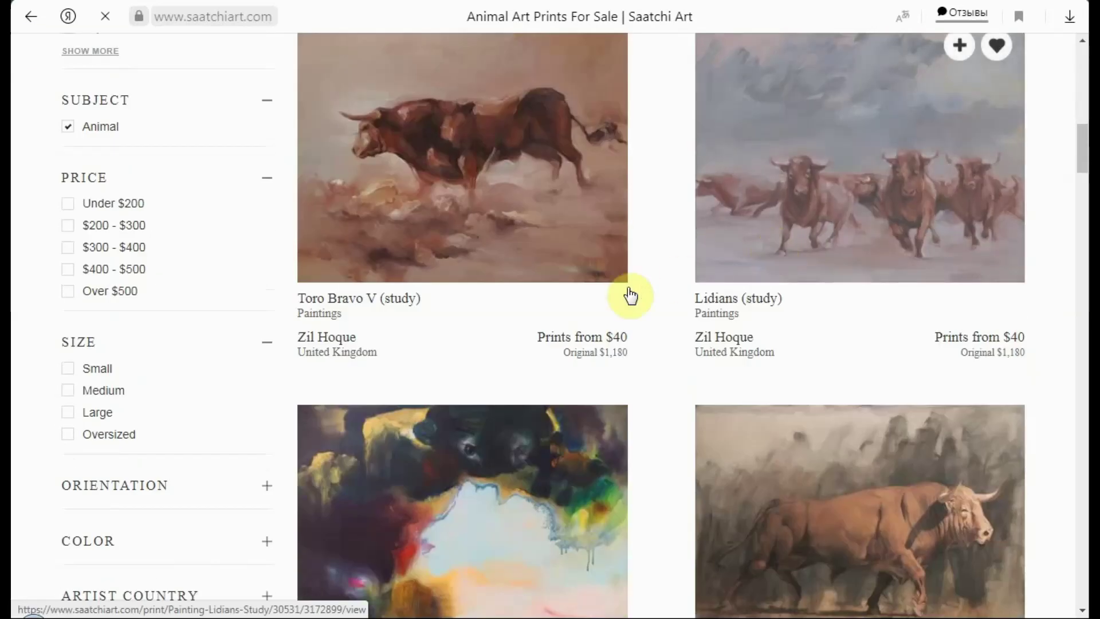
- Browse the full list of Animal art prints to compare the artworks and their print and original prices
{"action": "scroll", "coordinate": [945, 290], "scroll_direction": "down", "scroll_amount": 5}
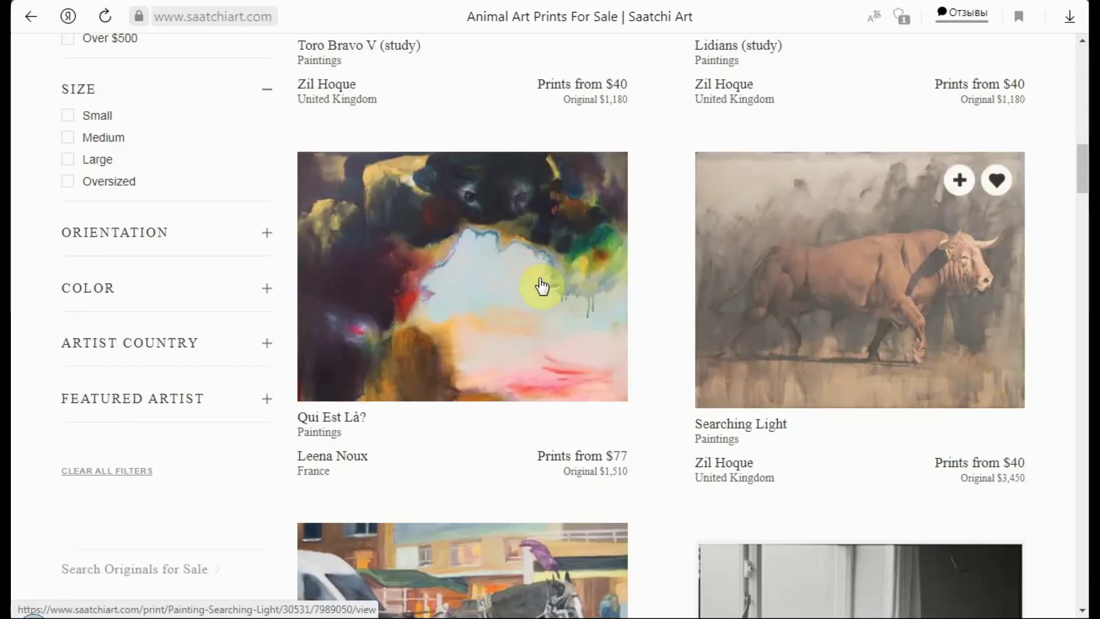
{"action": "scroll", "coordinate": [515, 286], "scroll_direction": "down", "scroll_amount": 3}
{"action": "scroll", "coordinate": [496, 289], "scroll_direction": "down", "scroll_amount": 3}
{"action": "scroll", "coordinate": [917, 329], "scroll_direction": "down", "scroll_amount": 3}
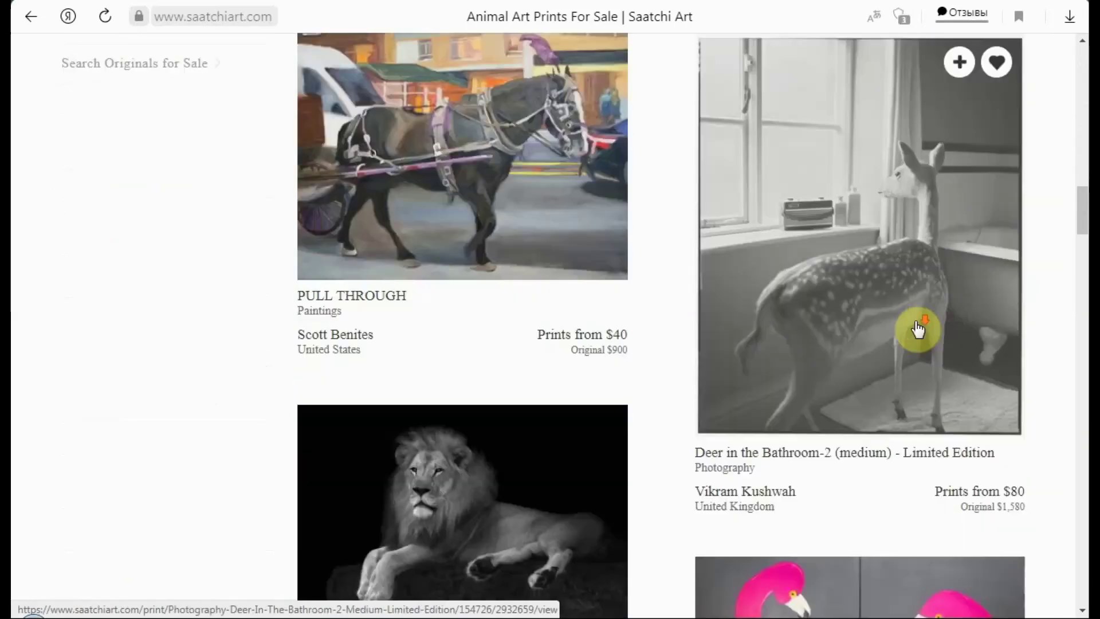
{"action": "scroll", "coordinate": [917, 330], "scroll_direction": "down", "scroll_amount": 5}
{"action": "scroll", "coordinate": [916, 327], "scroll_direction": "down", "scroll_amount": 6}
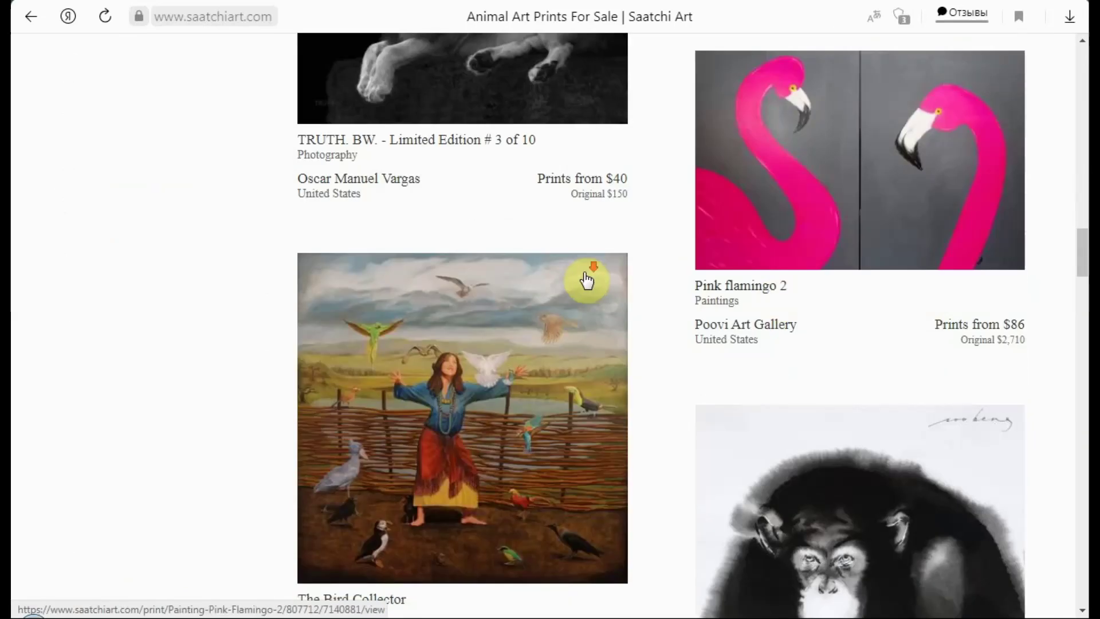
{"action": "scroll", "coordinate": [585, 279], "scroll_direction": "down", "scroll_amount": 4}
{"action": "scroll", "coordinate": [585, 279], "scroll_direction": "down", "scroll_amount": 9}
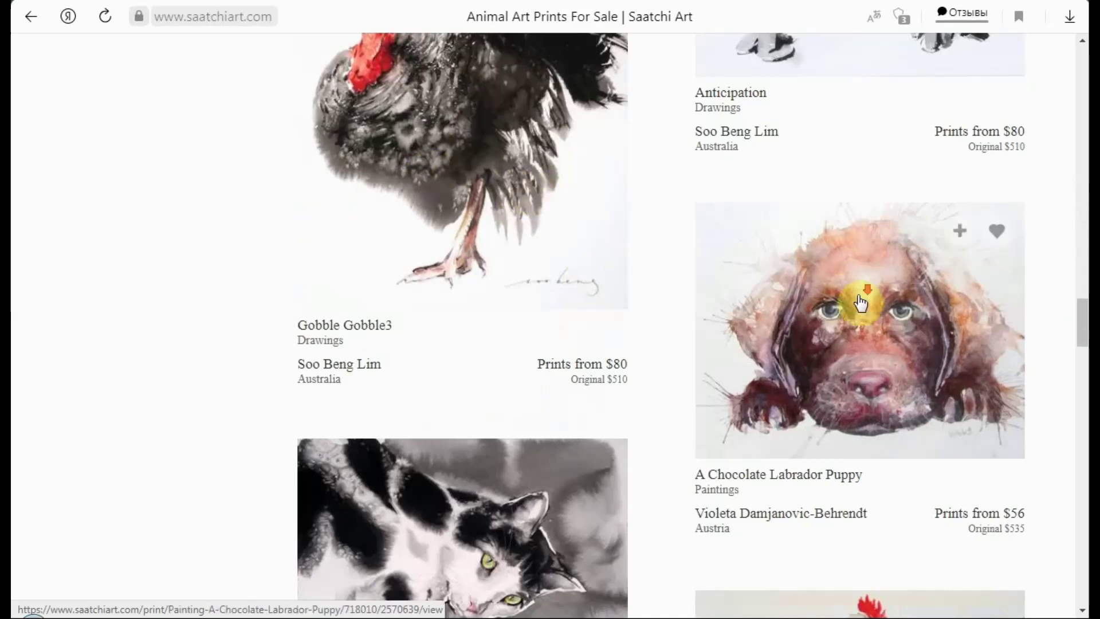
{"action": "scroll", "coordinate": [861, 303], "scroll_direction": "down", "scroll_amount": 4}
{"action": "scroll", "coordinate": [861, 303], "scroll_direction": "down", "scroll_amount": 15}
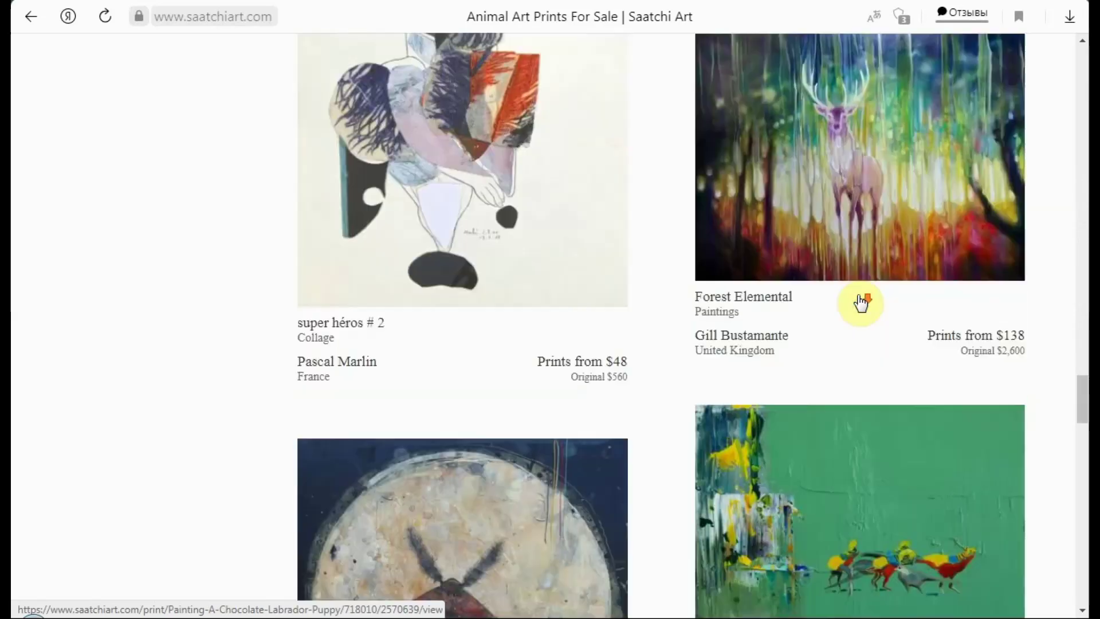
{"action": "scroll", "coordinate": [857, 294], "scroll_direction": "down", "scroll_amount": 15}
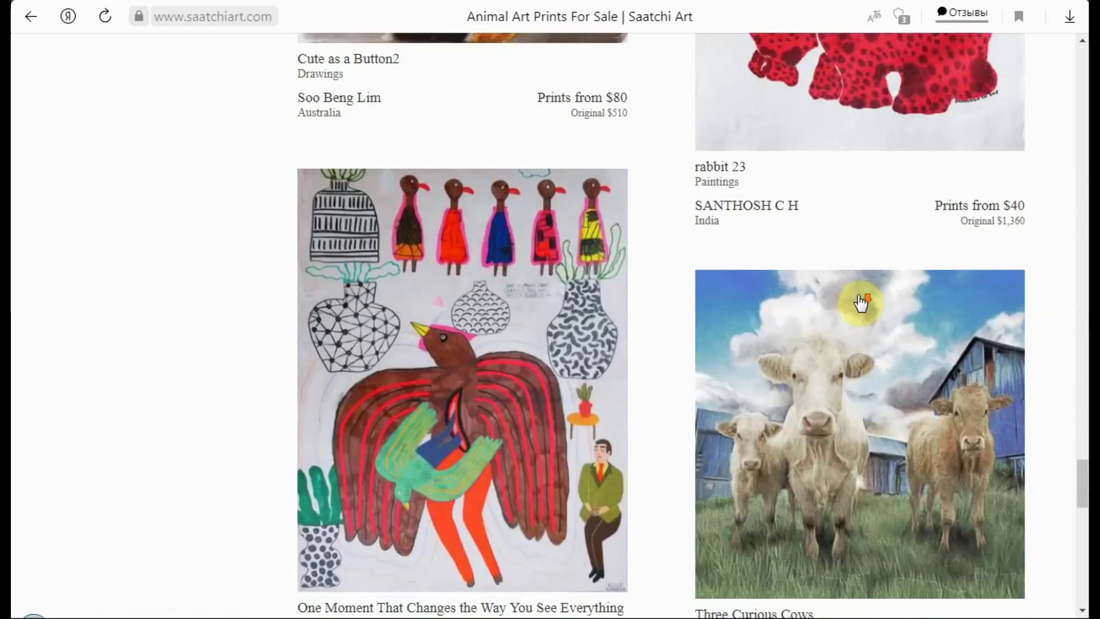
{"action": "scroll", "coordinate": [860, 298], "scroll_direction": "up", "scroll_amount": 6}
{"action": "scroll", "coordinate": [861, 303], "scroll_direction": "up", "scroll_amount": 20}
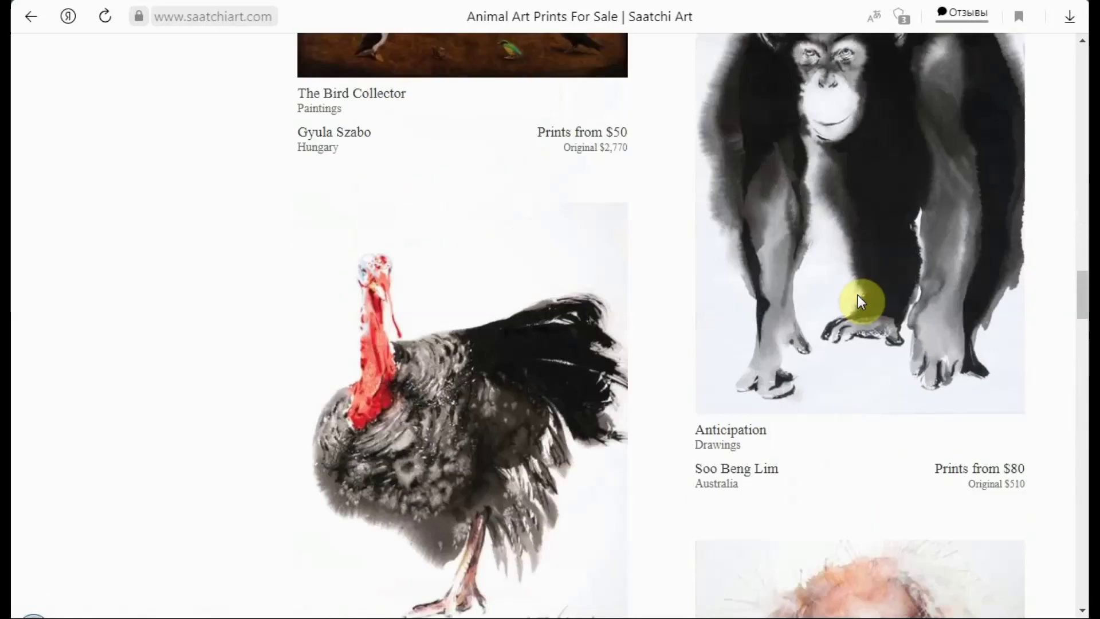
{"action": "scroll", "coordinate": [857, 294], "scroll_direction": "up", "scroll_amount": 20}
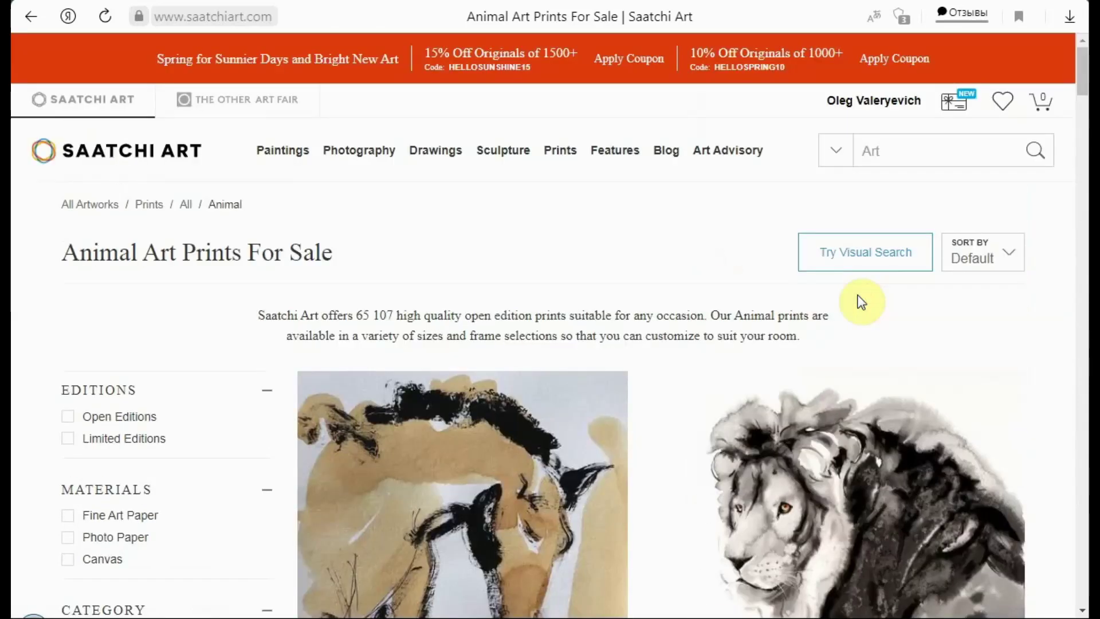
- Translate the Animal prints page into Russian to read its categories, and switch to the Watercolor paintings for sale
{"action": "right_click", "coordinate": [669, 186]}
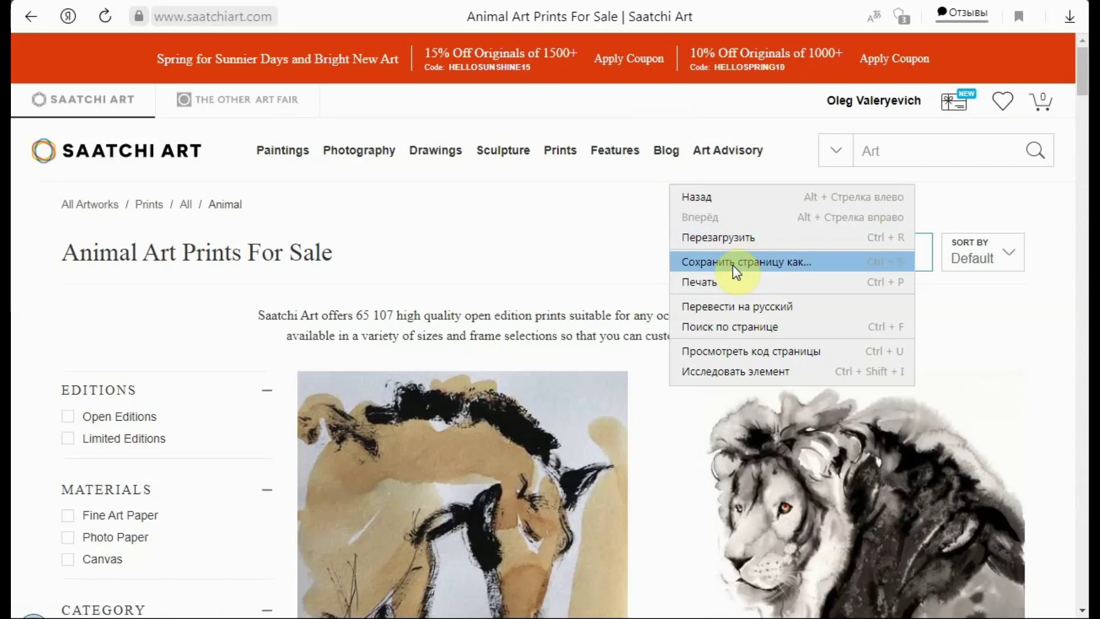
{"action": "left_click", "coordinate": [731, 312]}
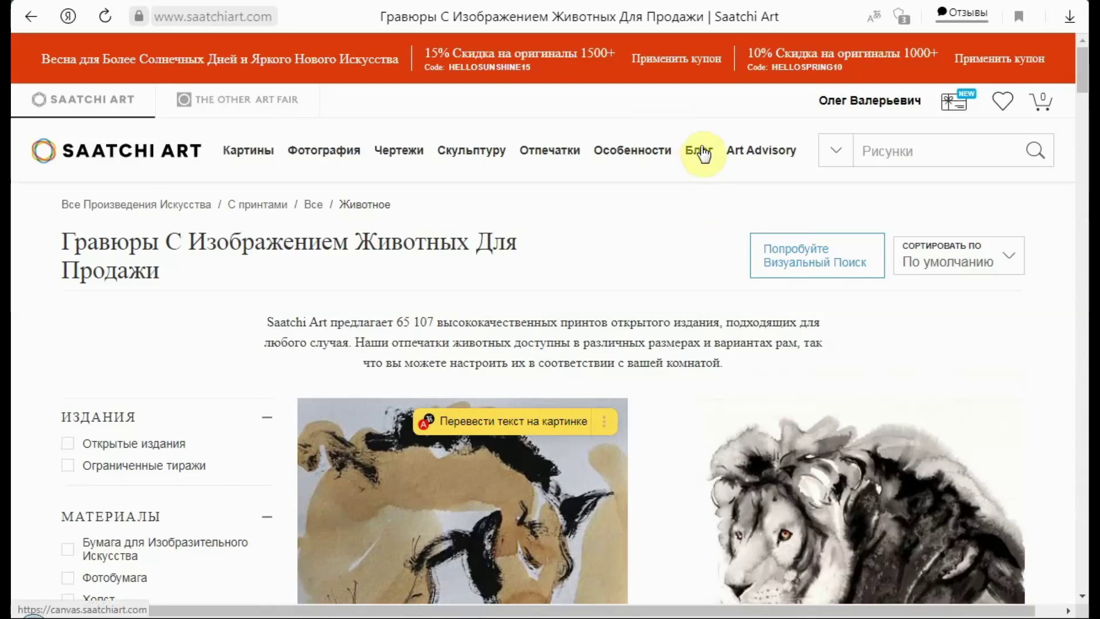
{"action": "key", "text": "alt+Left"}
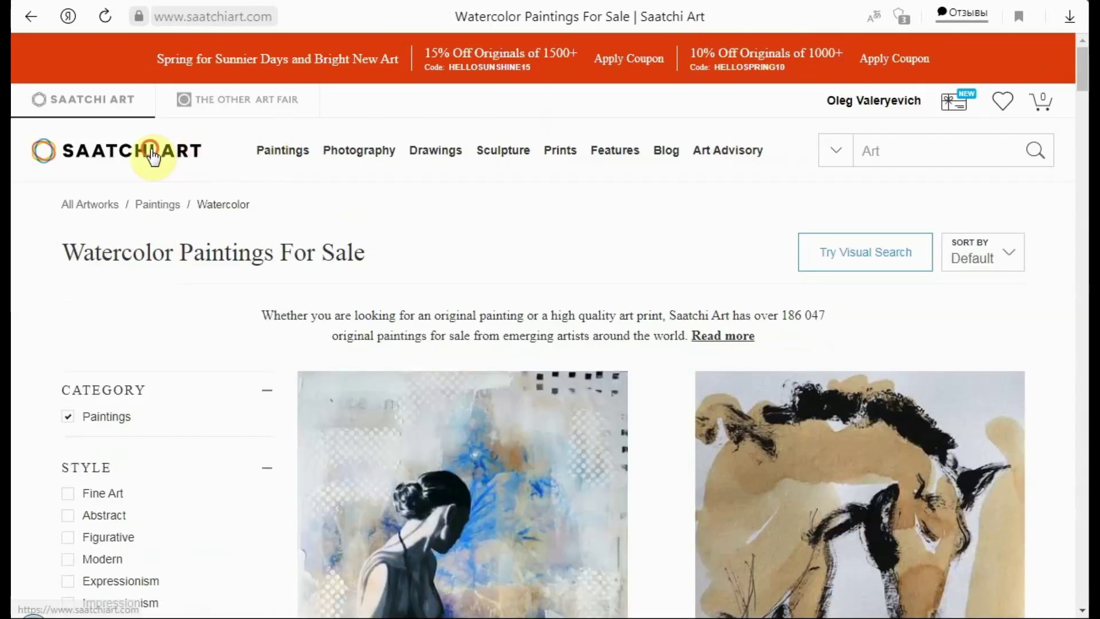